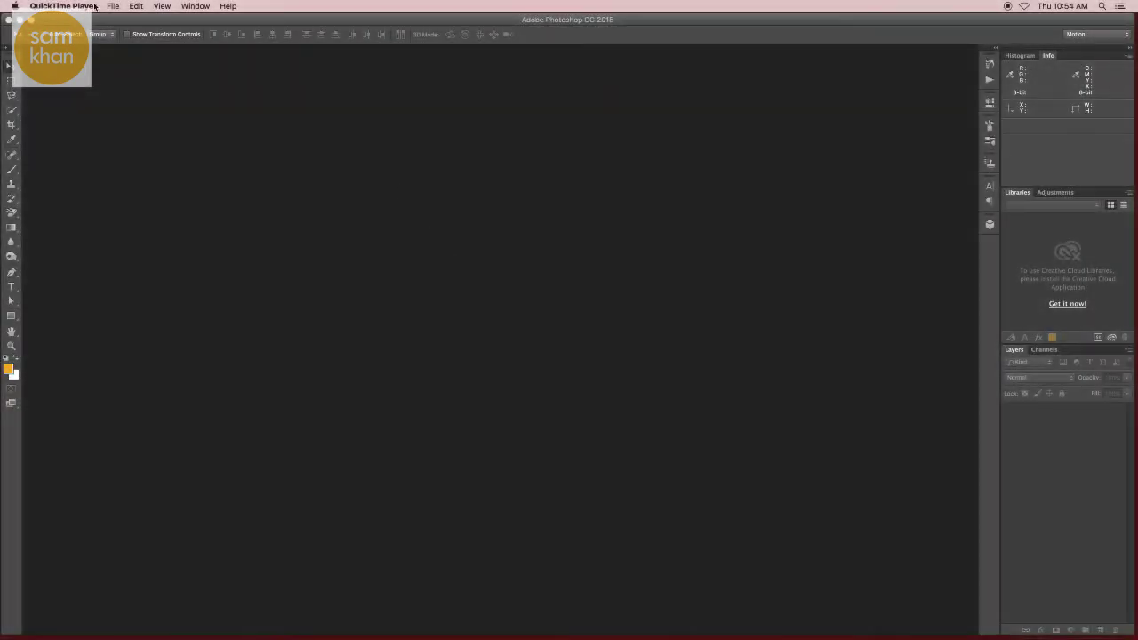
# - Open the dome PNG of the sunset terrace with the domed pavilion in Photoshop
pyautogui.click(91, 62)
pyautogui.click(97, 6)
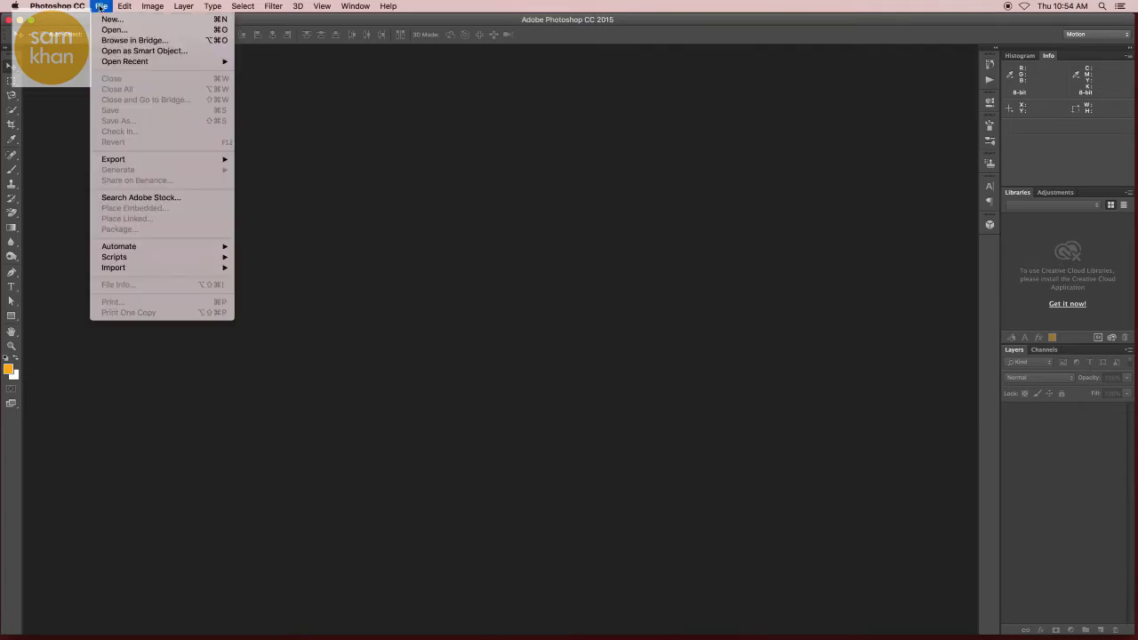
pyautogui.click(119, 34)
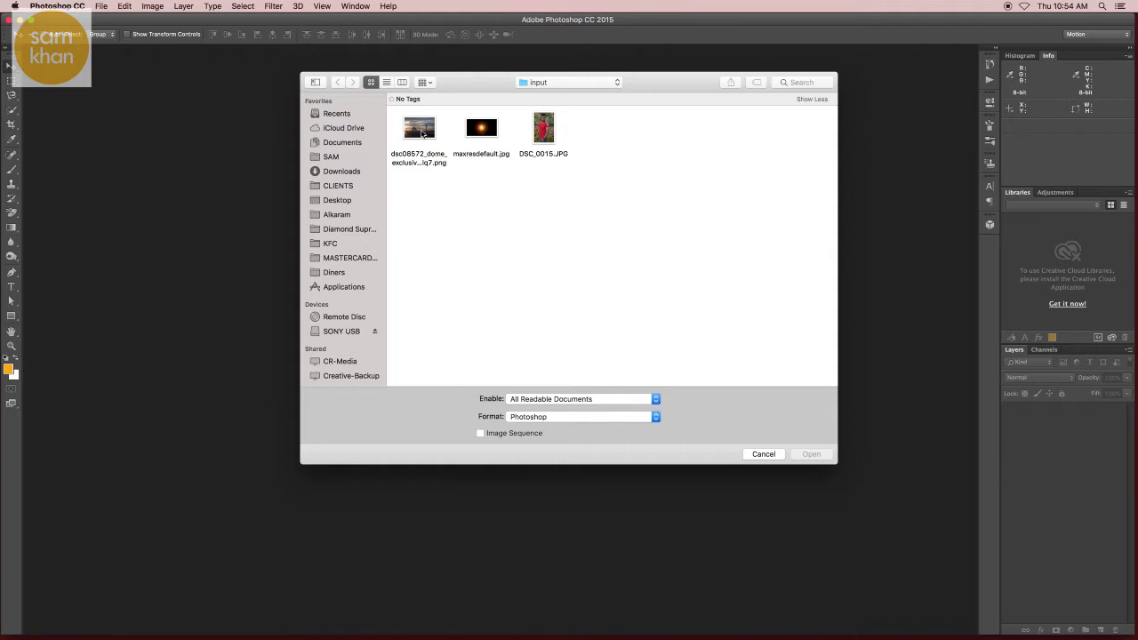
pyautogui.click(423, 133)
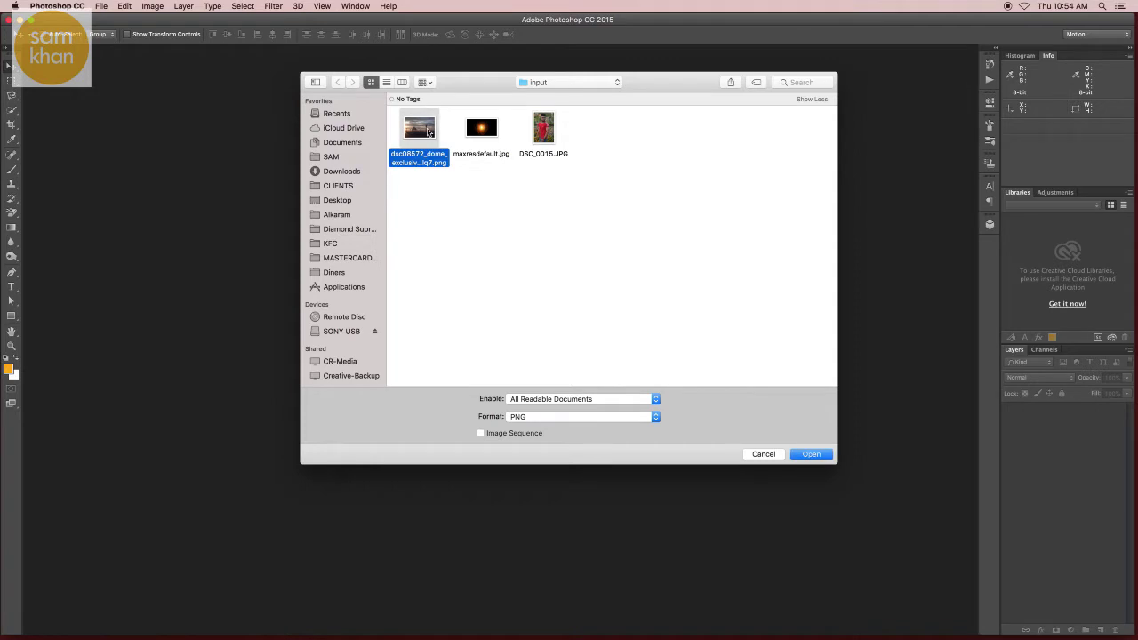
pyautogui.doubleClick(429, 132)
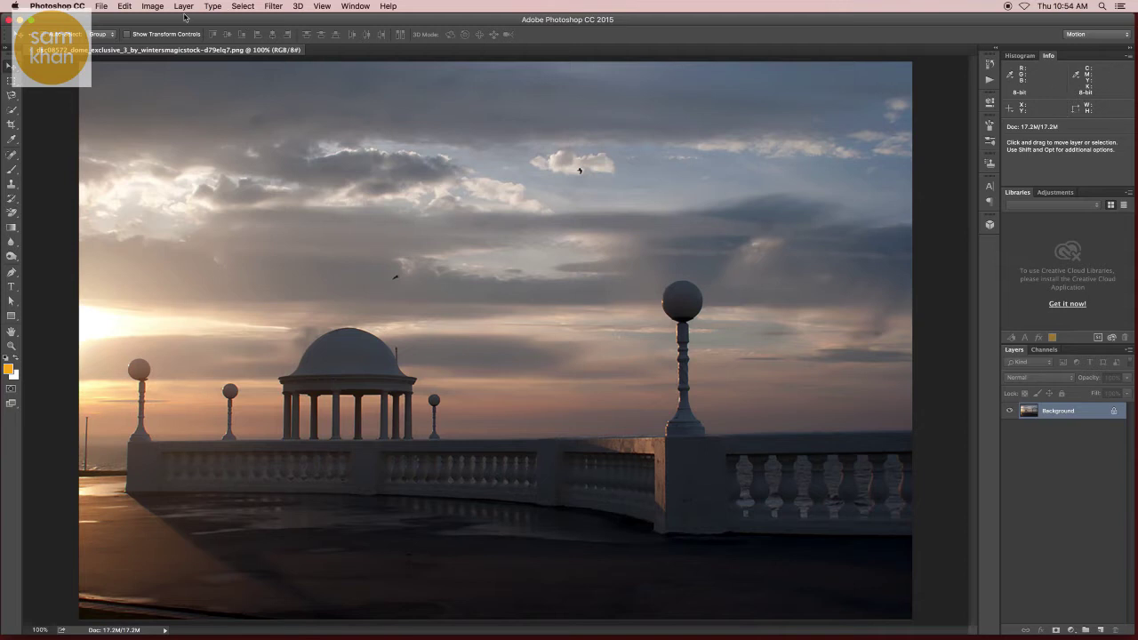
# - Open the DSC_0015.JPG portrait photo of the man in the red shirt
pyautogui.press('super+o')
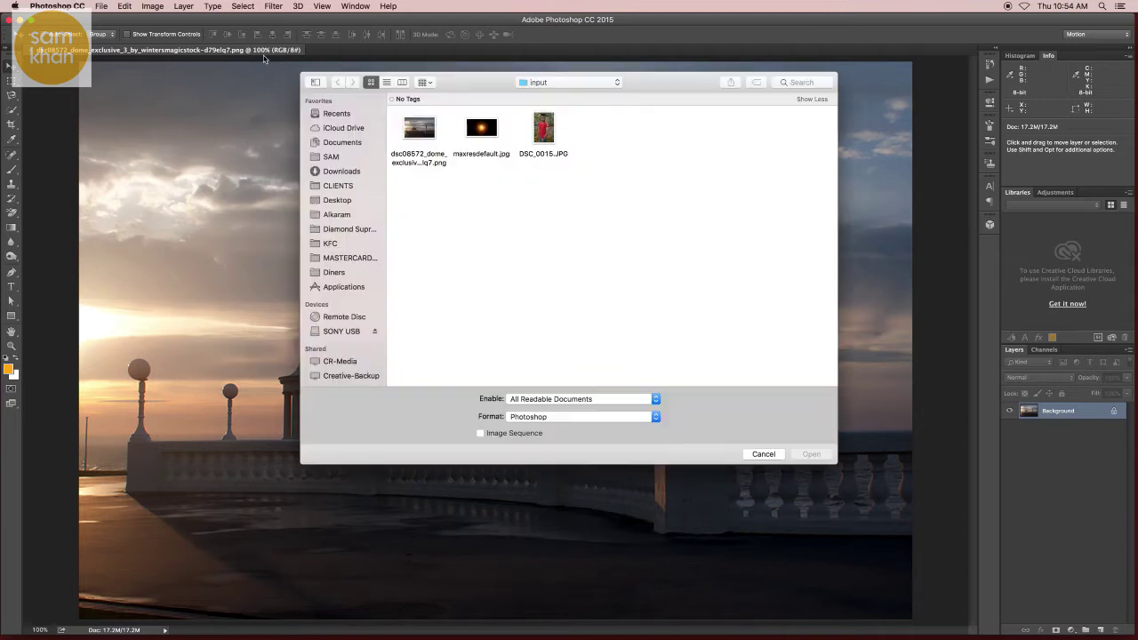
pyautogui.click(544, 130)
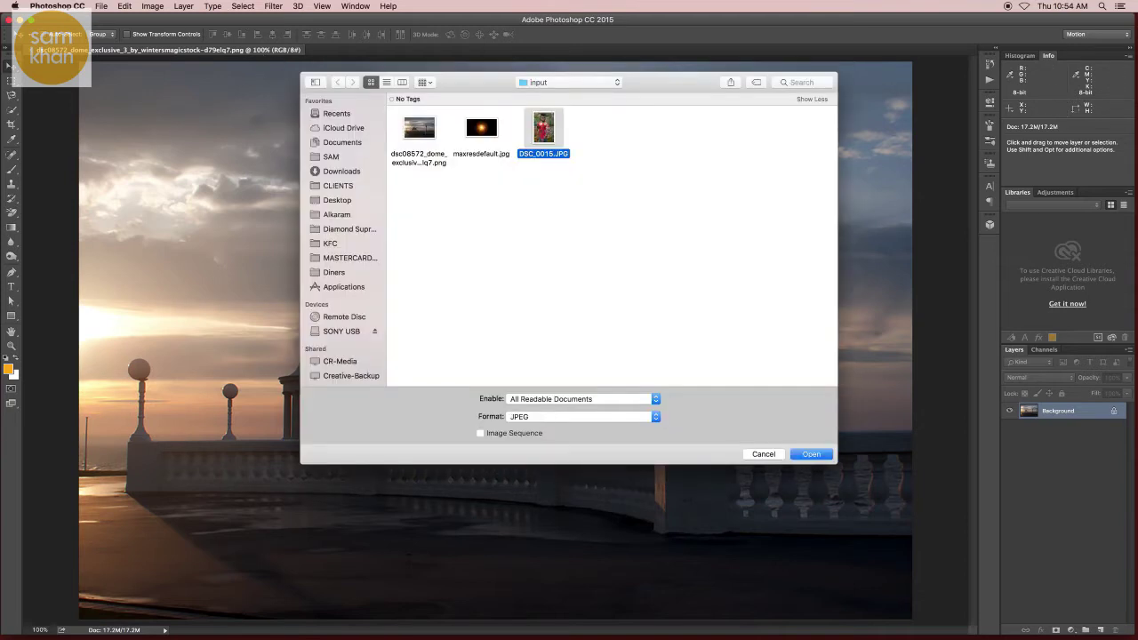
pyautogui.press('Return')
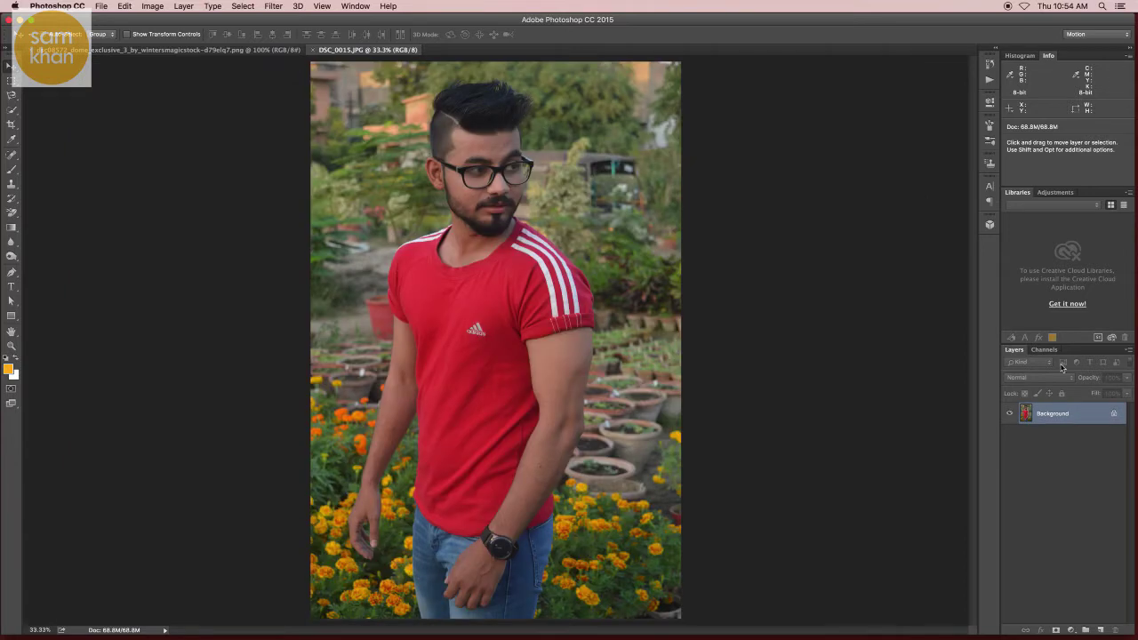
pyautogui.click(1046, 350)
pyautogui.click(1019, 351)
# - Load Path 1 as a selection and drag the man onto the terrace photo as Layer 1
pyautogui.click(274, 5)
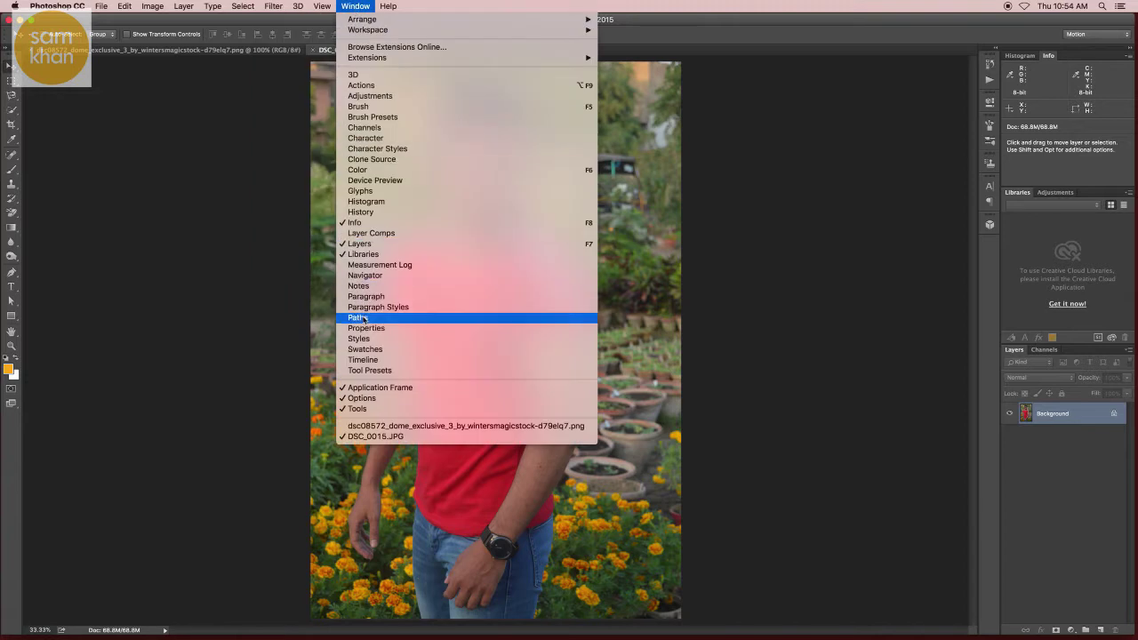
pyautogui.click(427, 317)
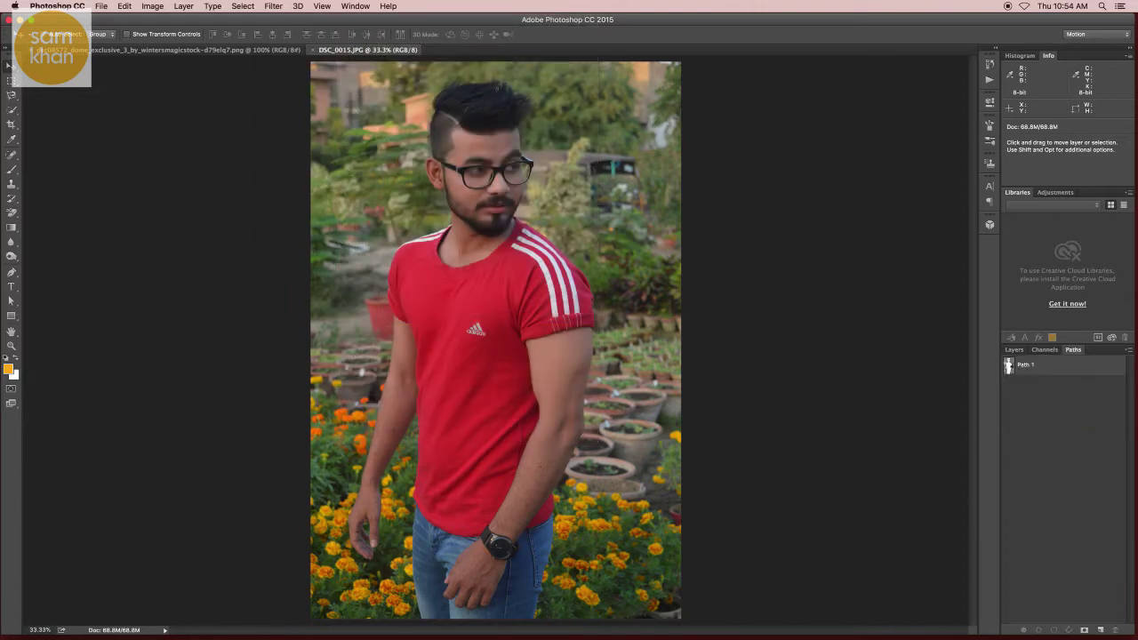
pyautogui.keyDown('ctrl'); pyautogui.click(1009, 365); pyautogui.keyUp('ctrl')
pyautogui.click(1014, 349)
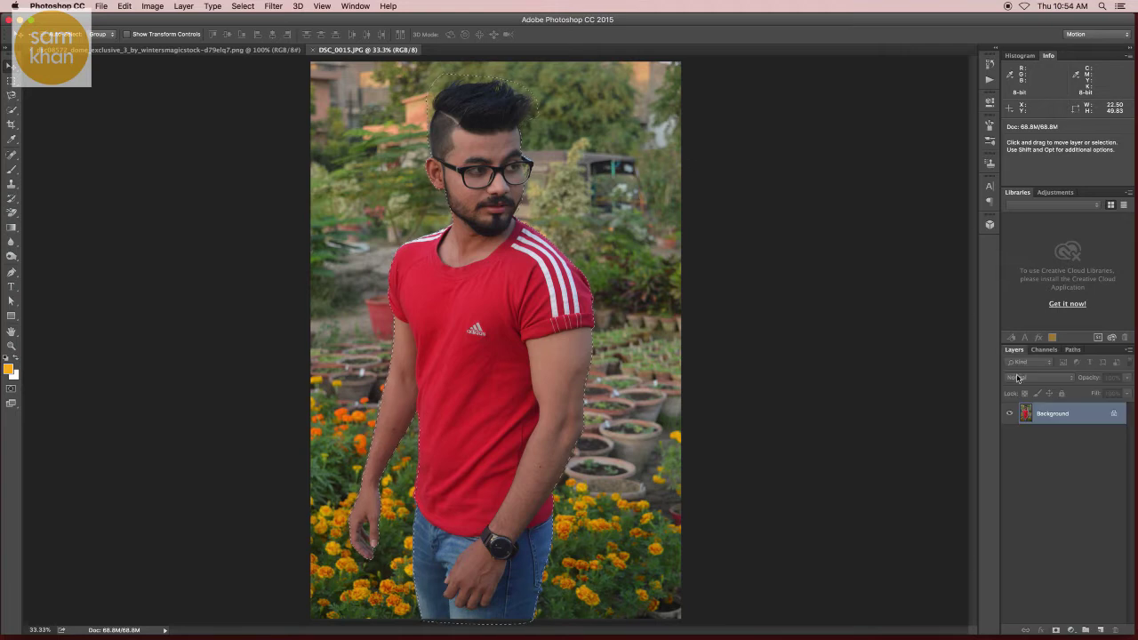
pyautogui.moveTo(322, 133)
pyautogui.mouseDown()
pyautogui.moveTo(436, 387)
pyautogui.moveTo(614, 392)
pyautogui.mouseUp()
# - Scale Layer 1's man to about 27.7% and place him in front of the domed pavilion
pyautogui.hotkey('ctrl', 't')
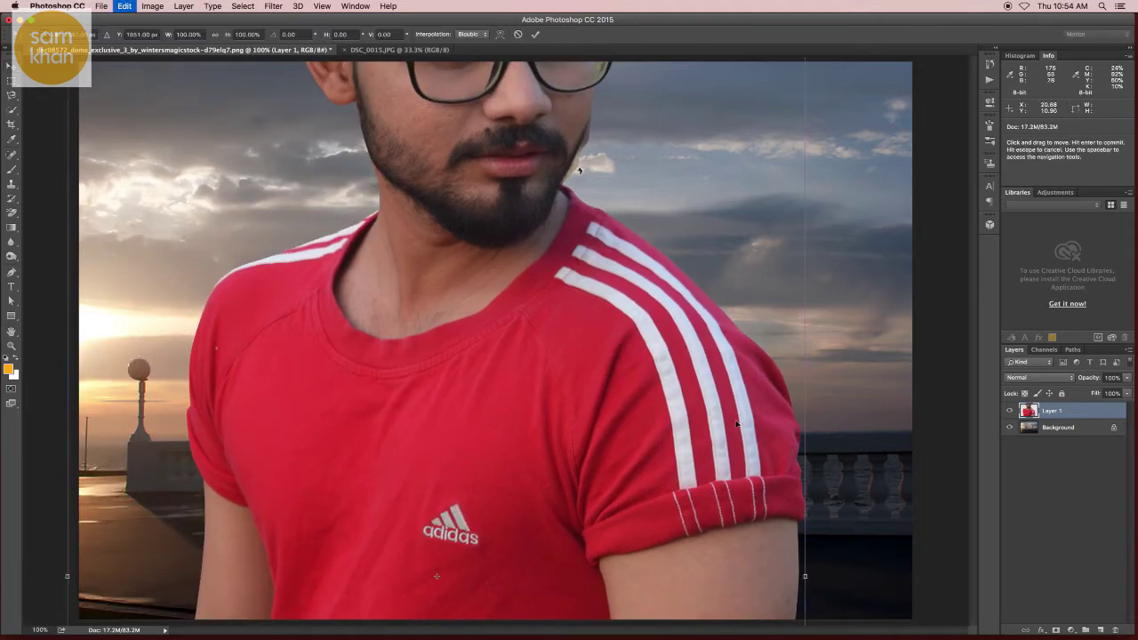
pyautogui.hotkey('ctrl', '0')
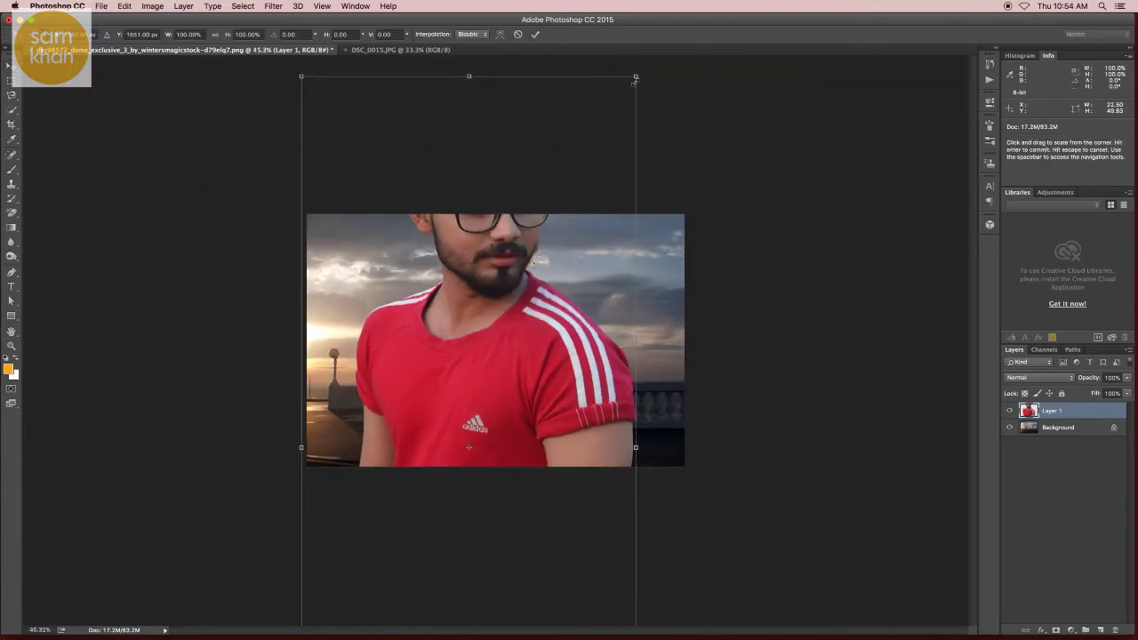
pyautogui.moveTo(636, 76); pyautogui.dragTo(529, 311)
pyautogui.moveTo(495, 348)
pyautogui.mouseDown()
pyautogui.moveTo(471, 339)
pyautogui.moveTo(497, 404)
pyautogui.moveTo(481, 282)
pyautogui.moveTo(465, 314)
pyautogui.mouseUp()
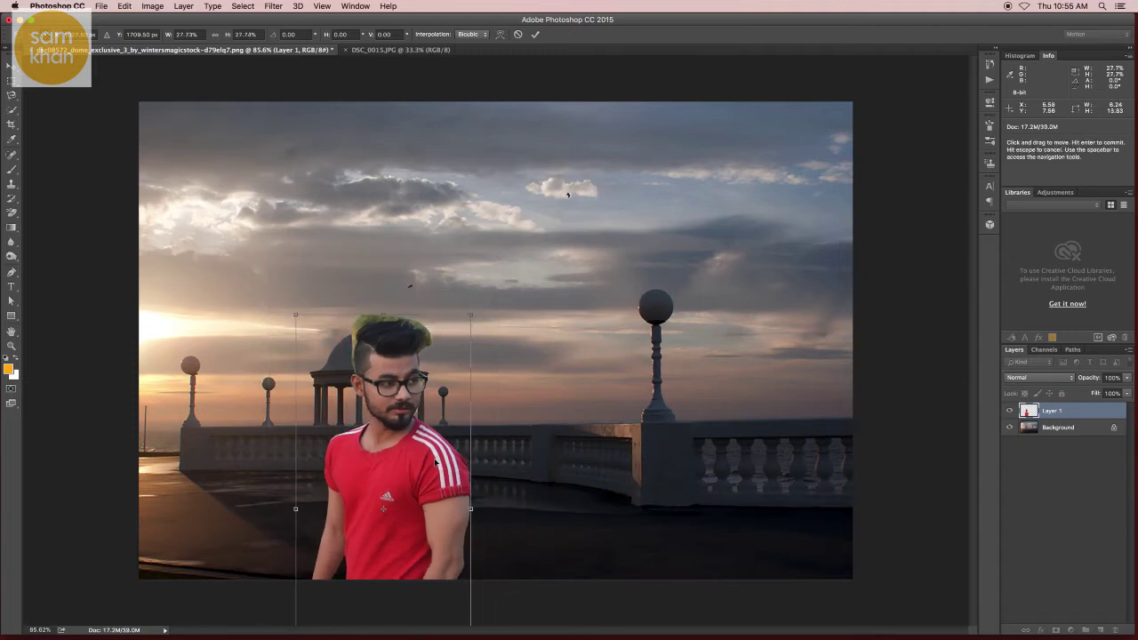
pyautogui.moveTo(431, 462)
pyautogui.mouseDown()
pyautogui.moveTo(466, 429)
pyautogui.moveTo(459, 437)
pyautogui.mouseUp()
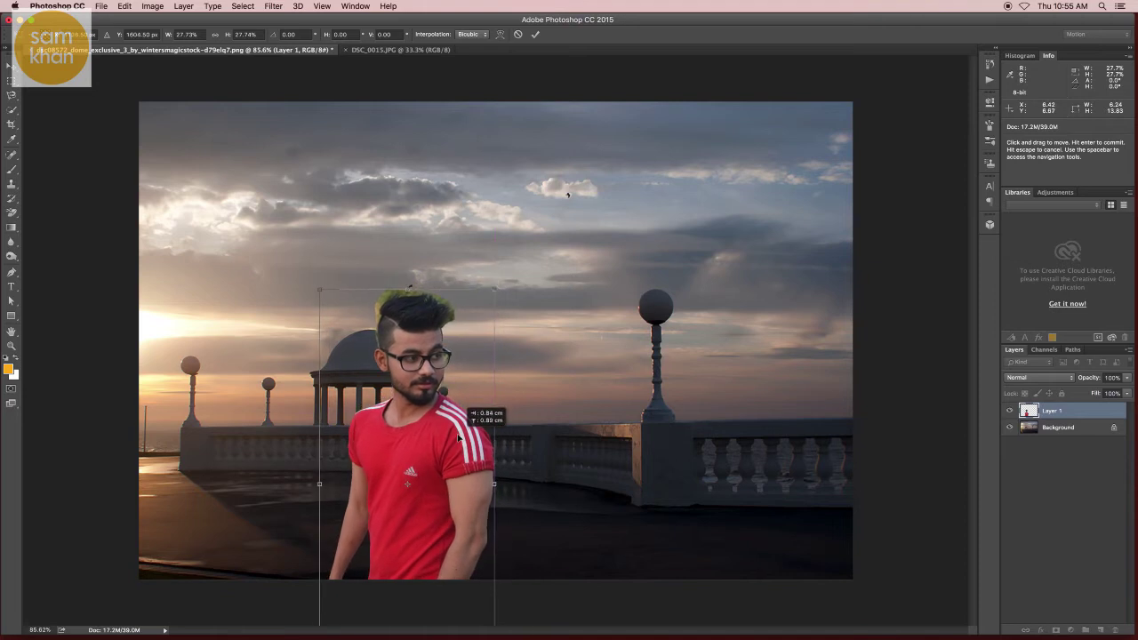
pyautogui.moveTo(459, 436); pyautogui.dragTo(451, 431)
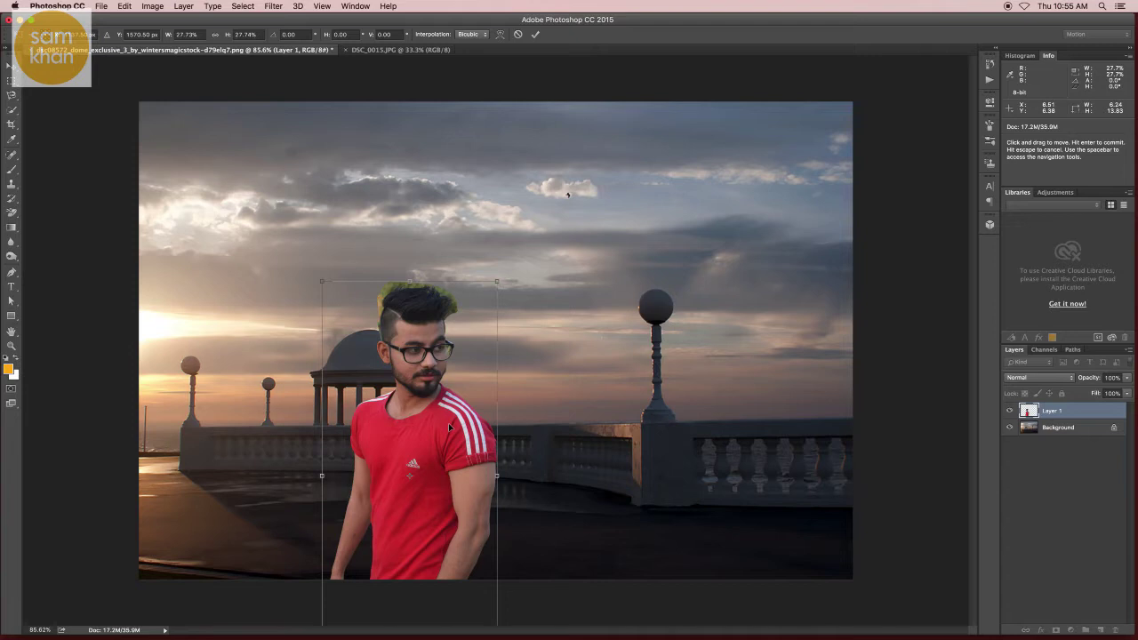
pyautogui.press('Return')
pyautogui.scroll(3, 451, 429)
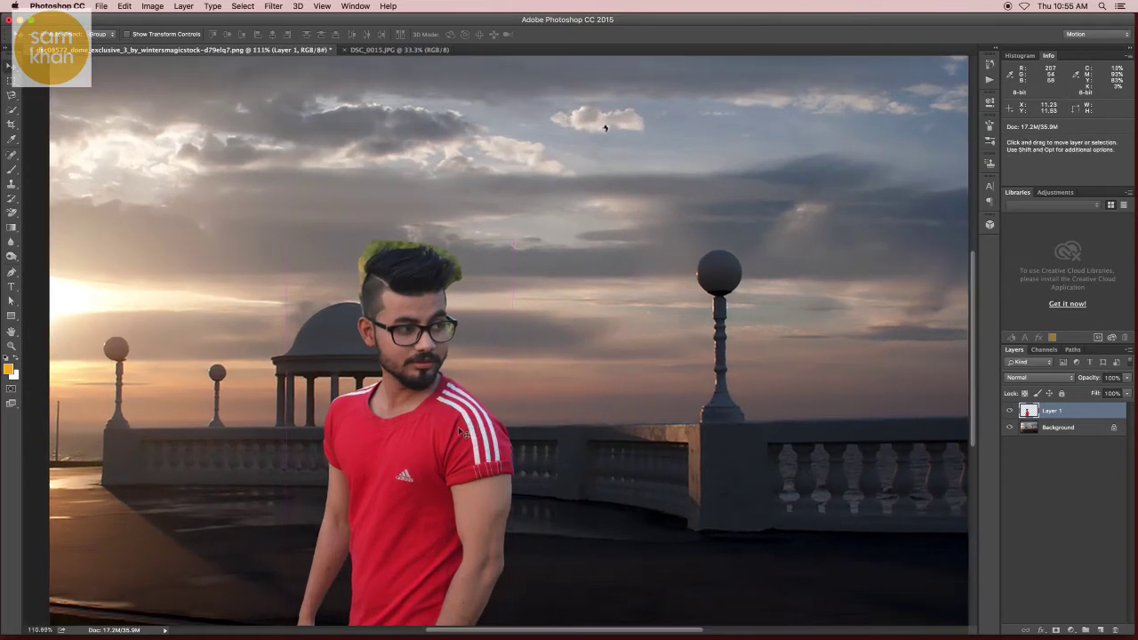
# - Nudge the man slightly into his final position on the terrace
pyautogui.scroll(-1, 462, 433)
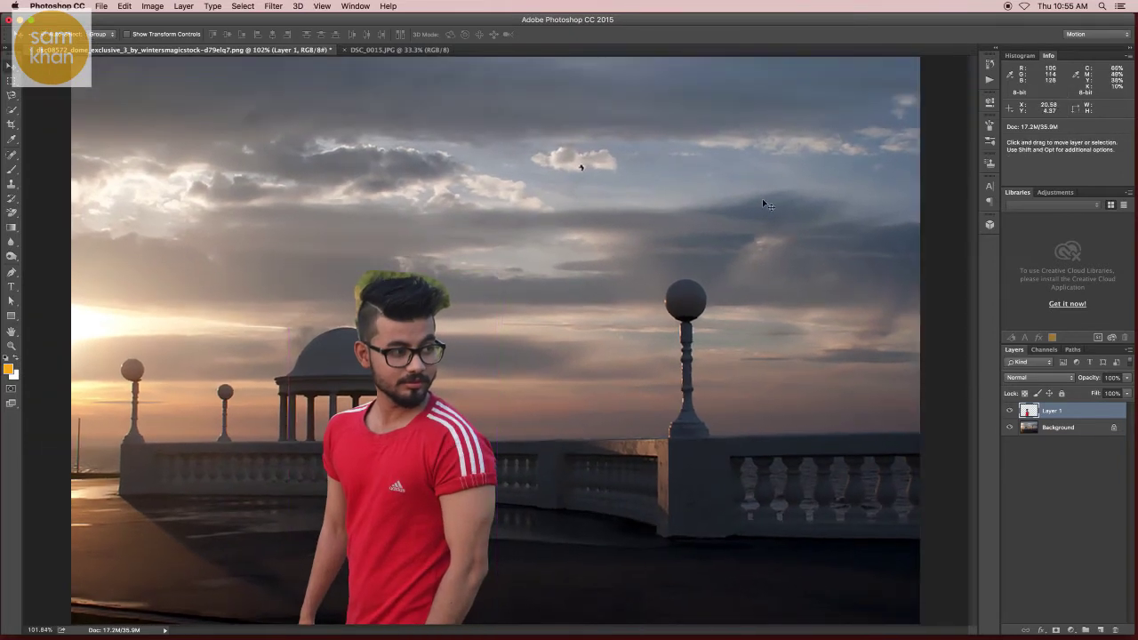
pyautogui.moveTo(410, 373)
pyautogui.mouseDown()
pyautogui.moveTo(379, 357)
pyautogui.moveTo(376, 373)
pyautogui.mouseUp()
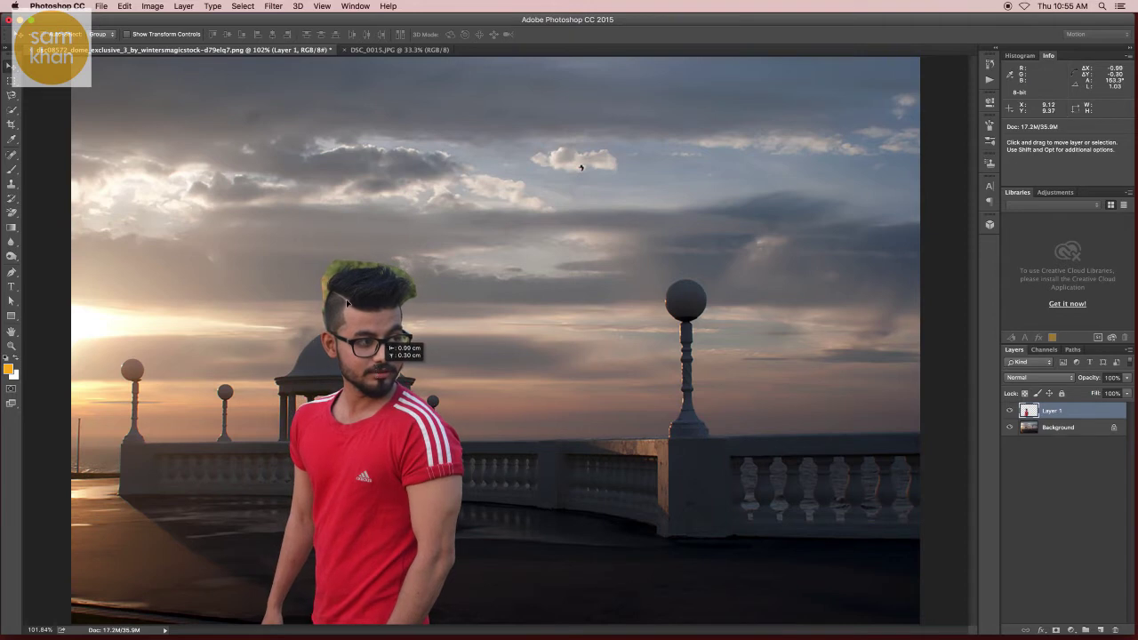
pyautogui.scroll(8, 381, 311)
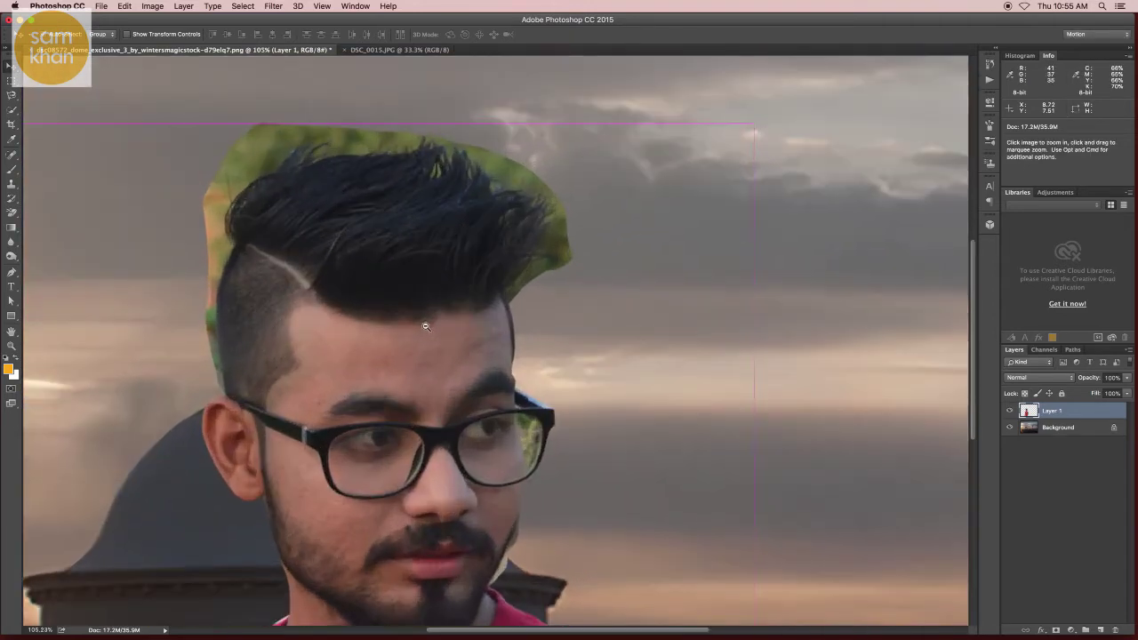
# - Add a white layer mask to Layer 1 and zoom into the hair with the Brush ready
pyautogui.click(1057, 630)
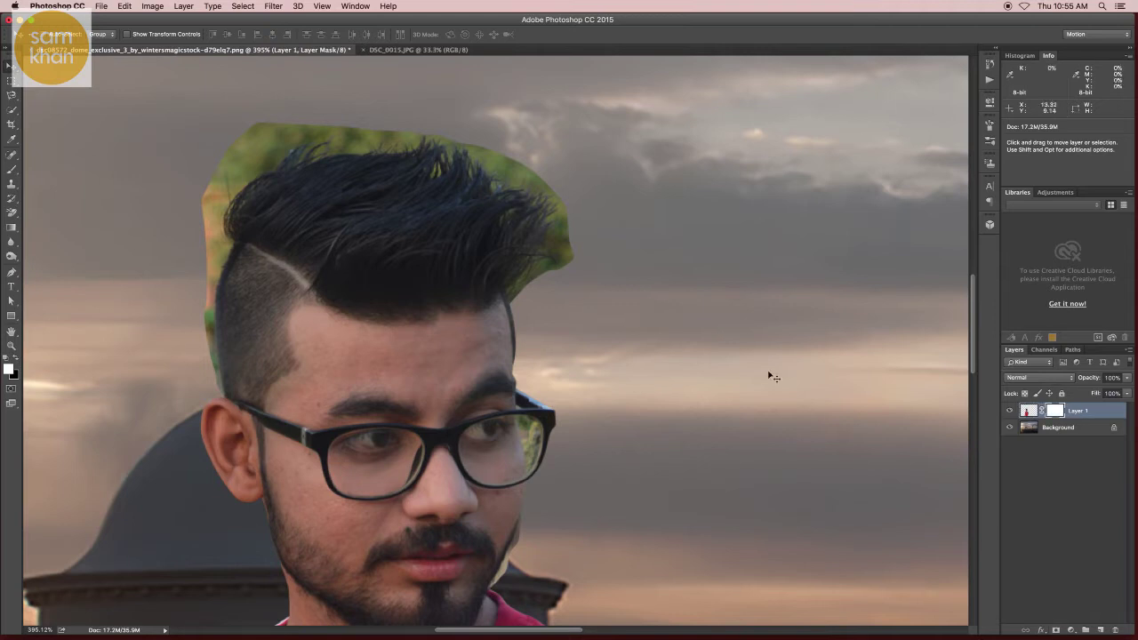
pyautogui.press('z')
pyautogui.click(280, 309)
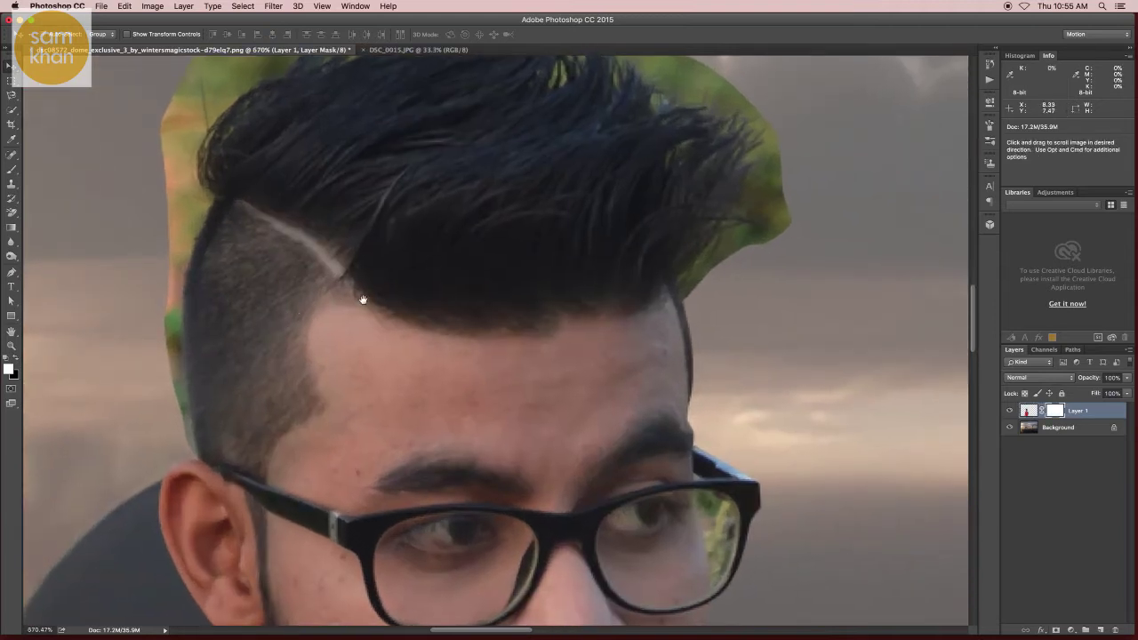
pyautogui.click(361, 300)
pyautogui.press('v')
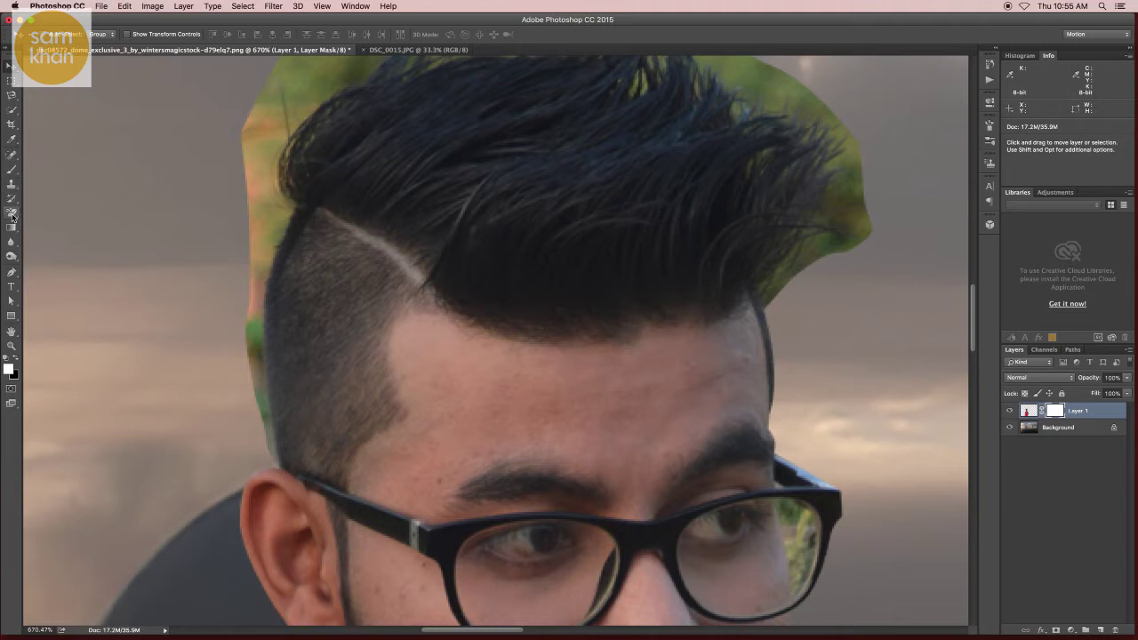
pyautogui.click(12, 169)
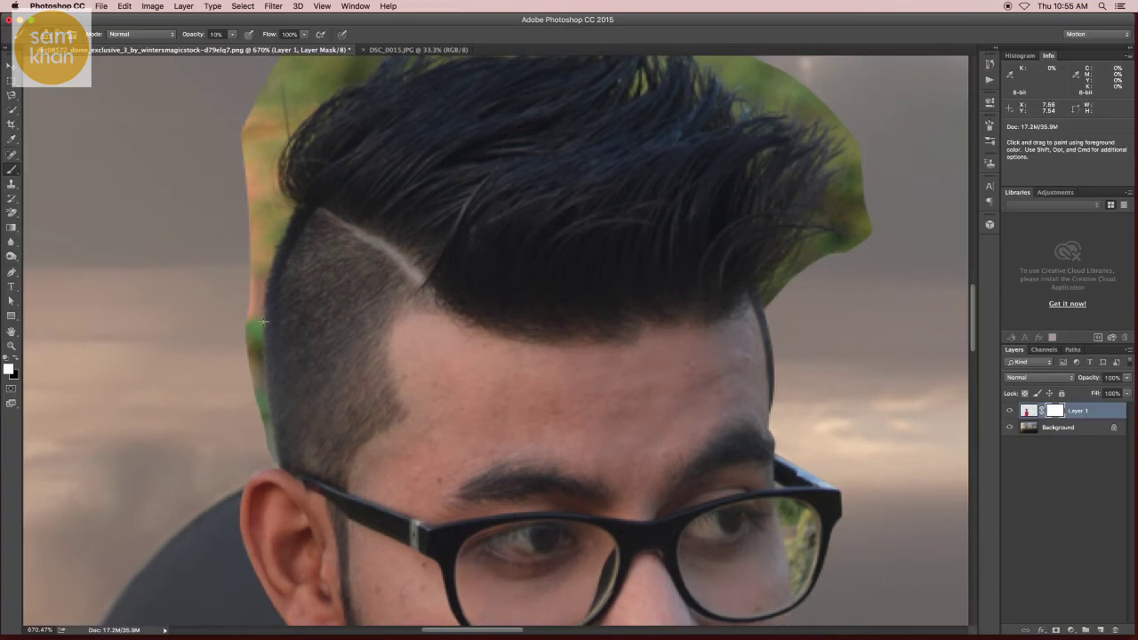
# - Set the mask brush size to 11 px
pyautogui.rightClick(286, 326)
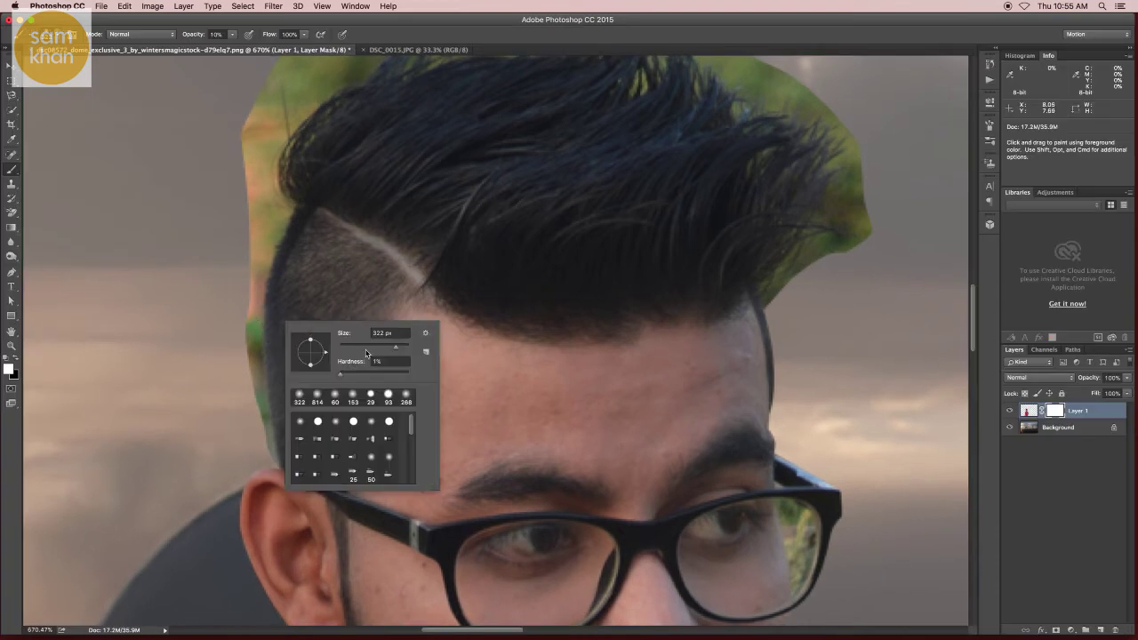
pyautogui.moveTo(366, 354); pyautogui.dragTo(347, 350)
pyautogui.press('Return')
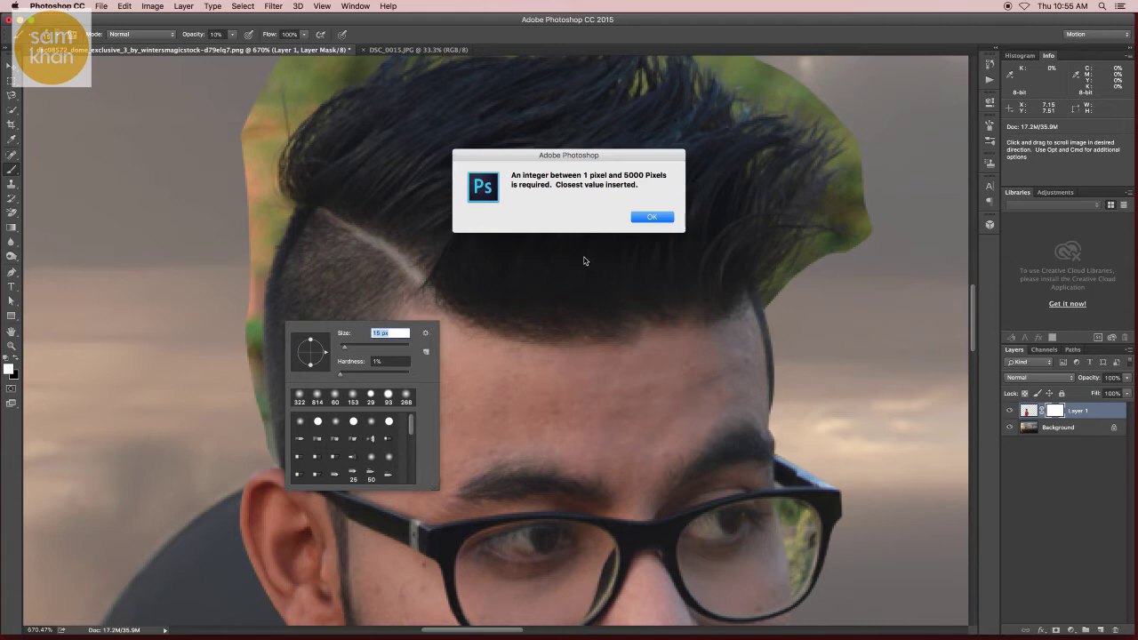
pyautogui.click(650, 217)
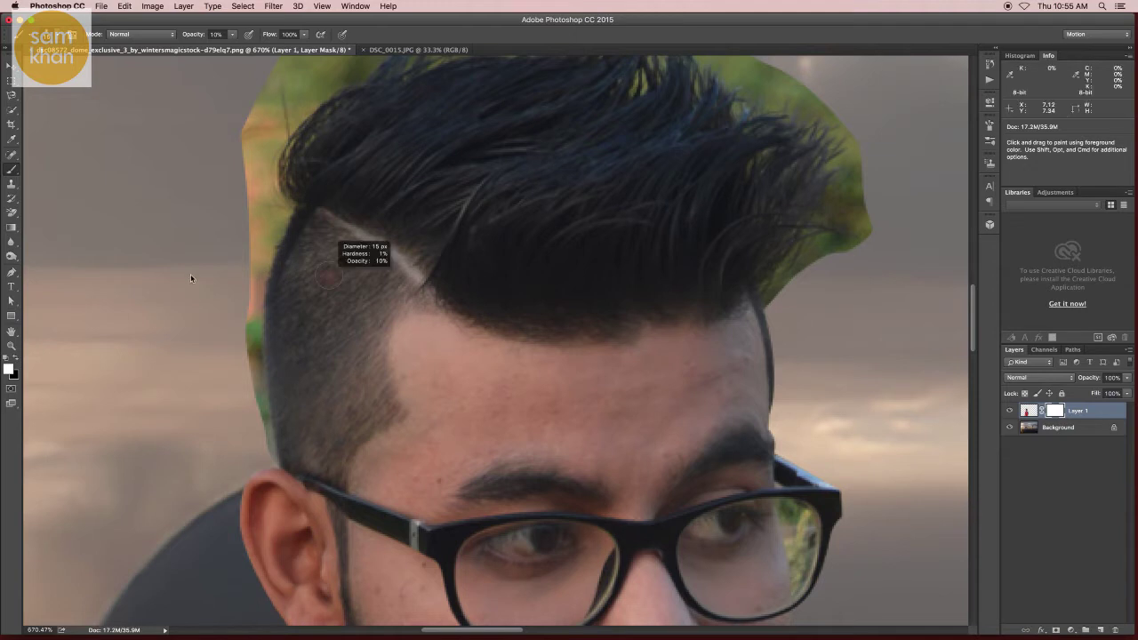
pyautogui.rightClick(307, 270)
pyautogui.moveTo(366, 289); pyautogui.dragTo(375, 295)
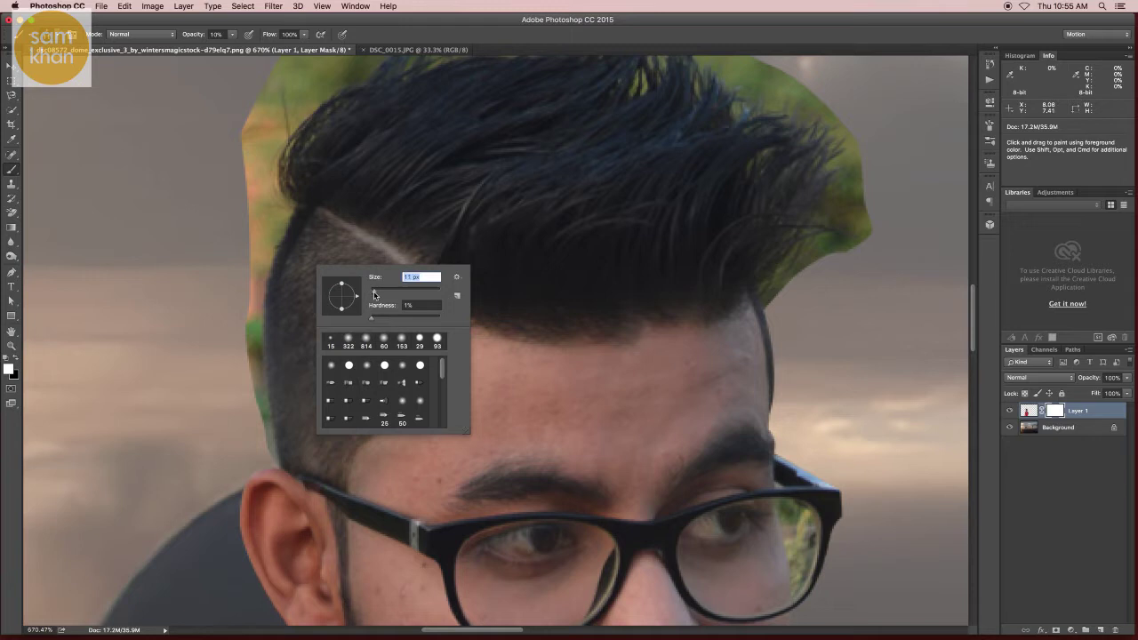
pyautogui.press('Return')
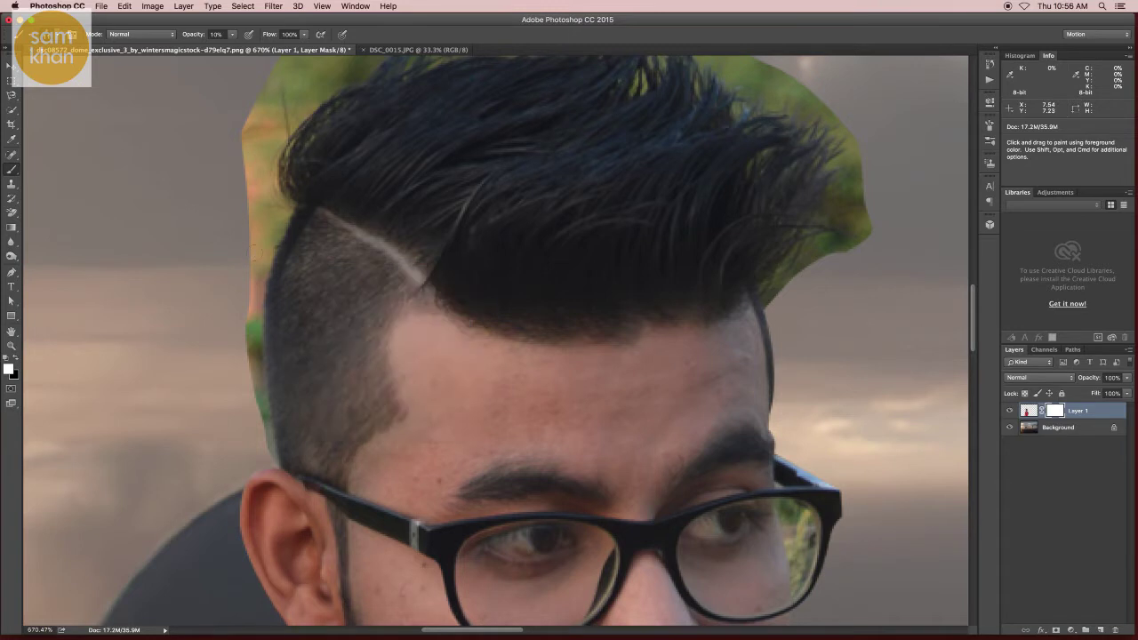
# - Swap foreground colours and target Layer 1's image thumbnail
pyautogui.press('x')
pyautogui.scroll(-1, 152, 399)
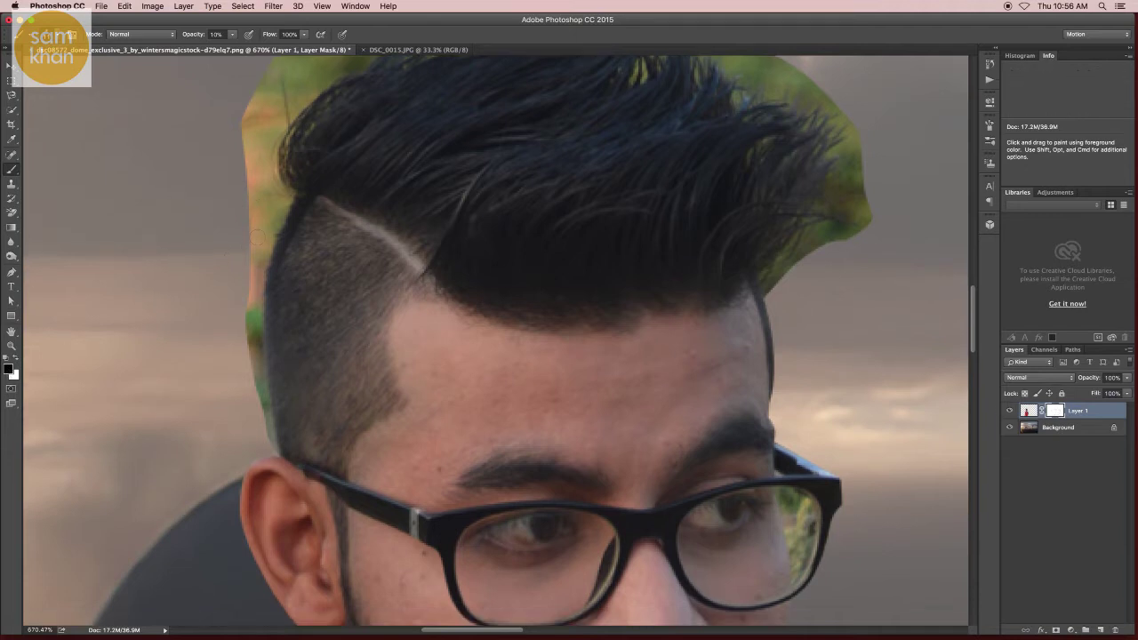
pyautogui.press('x')
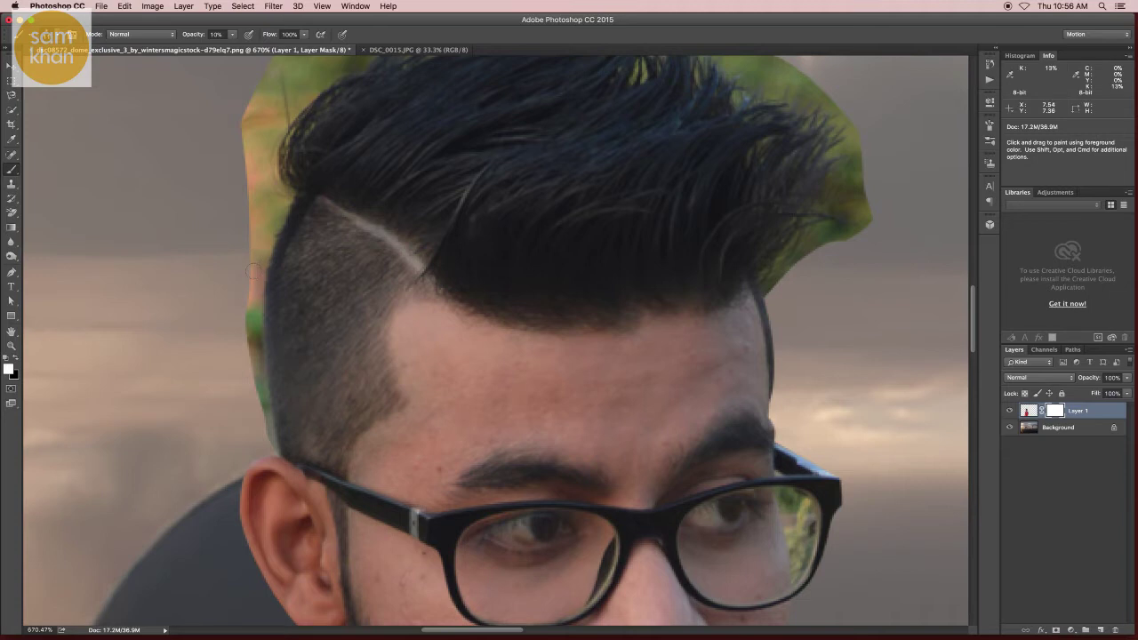
pyautogui.click(1029, 410)
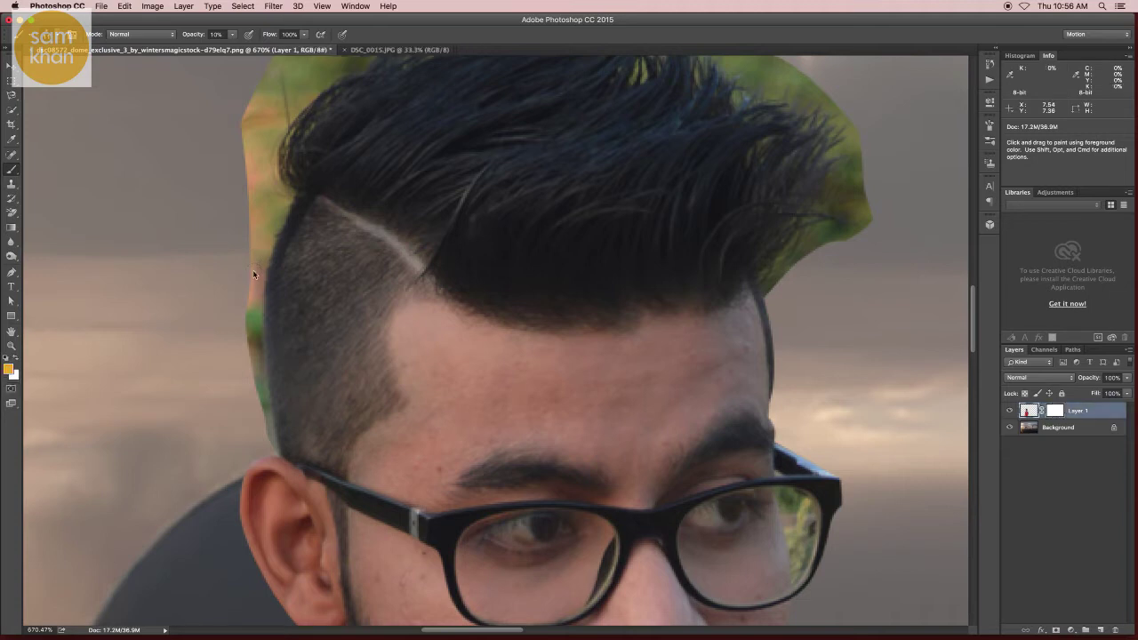
# - Target Layer 1's mask with a black brush at 100% opacity
pyautogui.click(1056, 411)
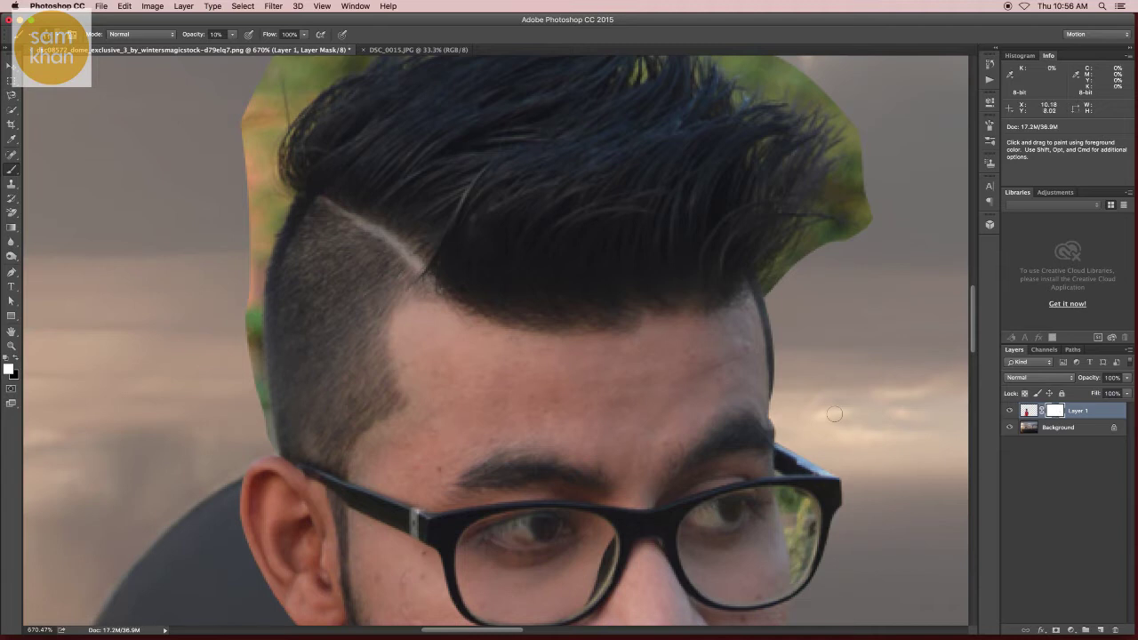
pyautogui.hscroll(1, 668, 339)
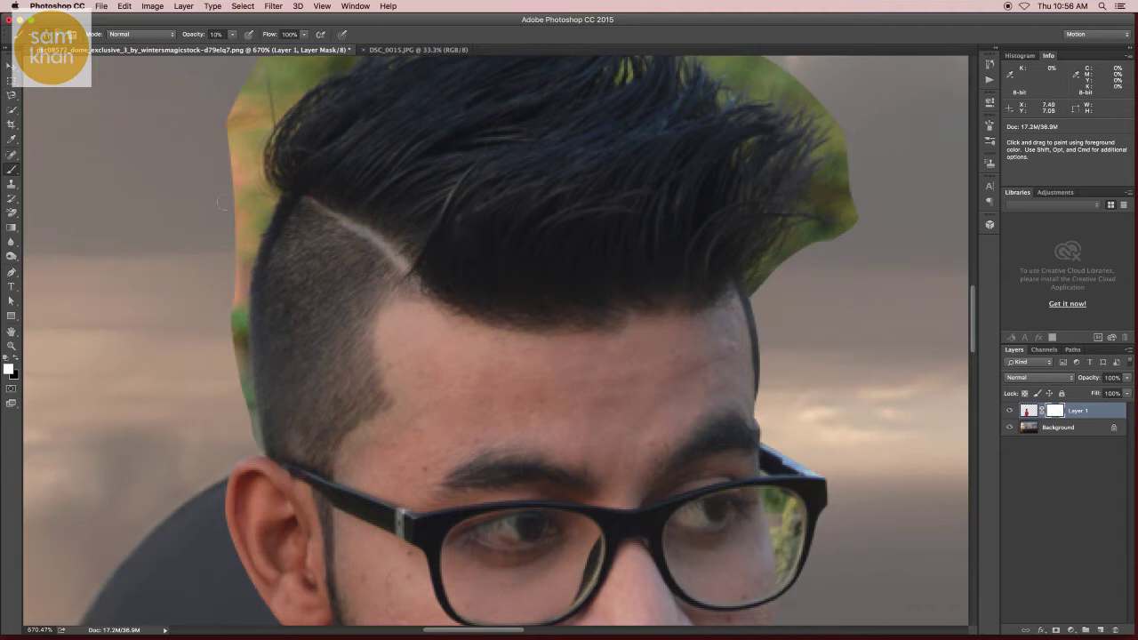
pyautogui.scroll(2, 236, 165)
pyautogui.moveTo(233, 35); pyautogui.dragTo(284, 46)
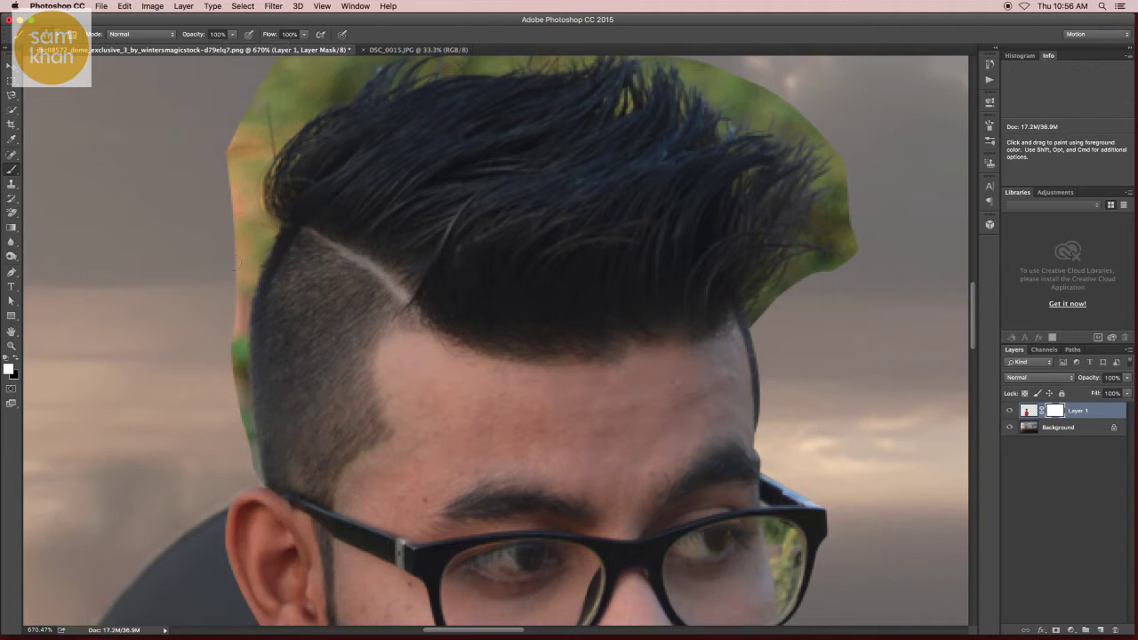
pyautogui.press('x')
# - Paint out the green and orange fringe along the left edge of the man's head
pyautogui.moveTo(233, 332); pyautogui.dragTo(248, 436)
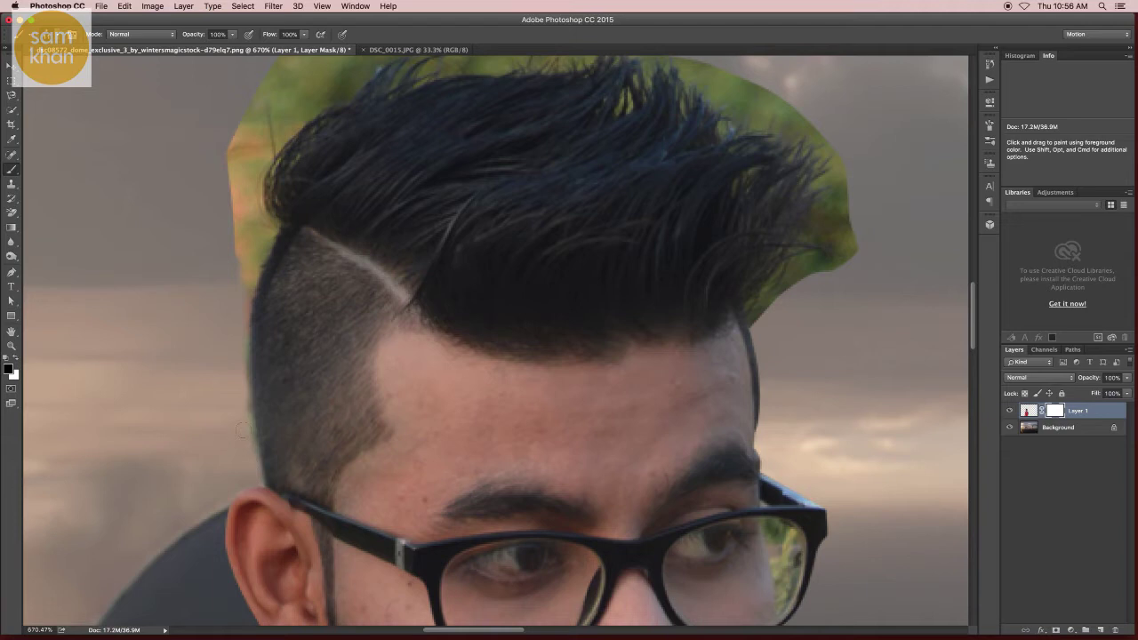
pyautogui.moveTo(241, 414); pyautogui.dragTo(241, 368)
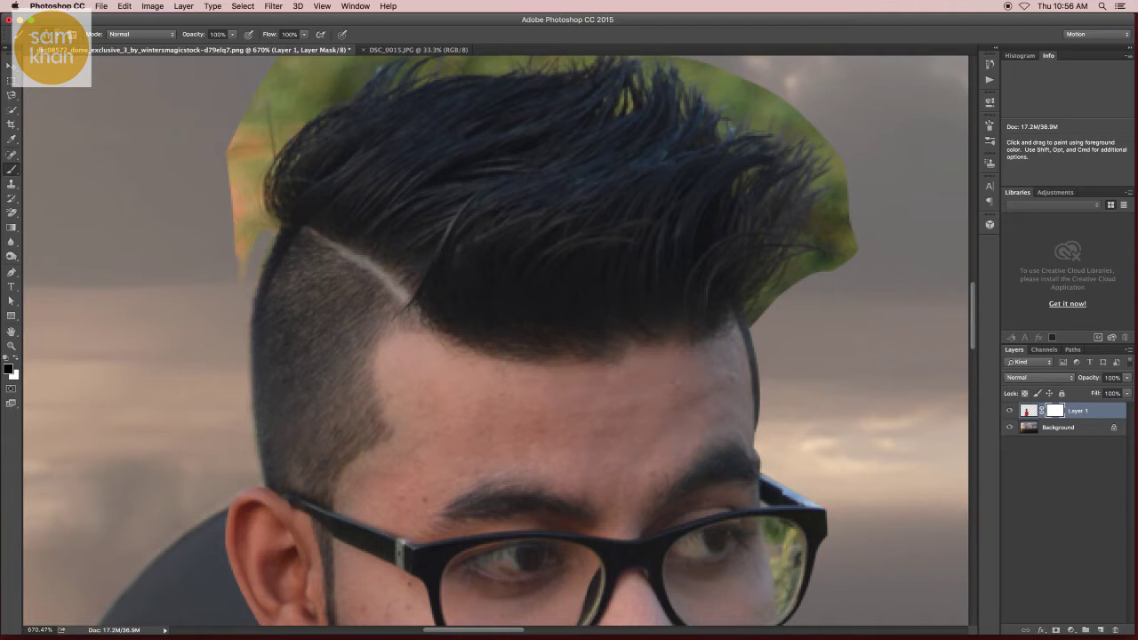
pyautogui.moveTo(244, 260); pyautogui.dragTo(241, 189)
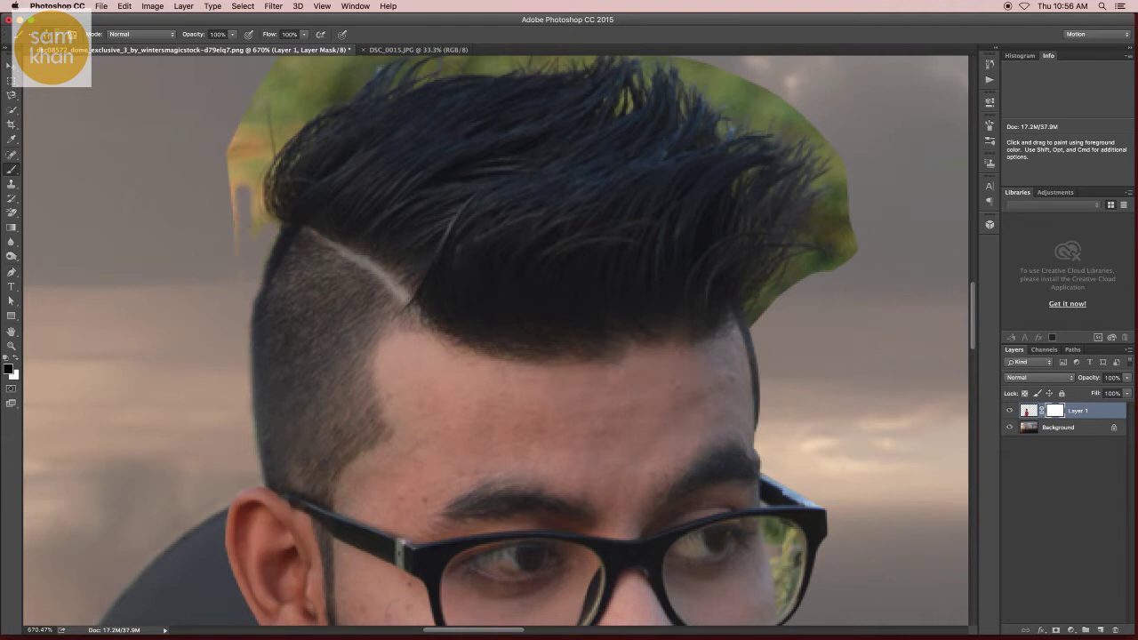
pyautogui.scroll(5, 254, 323)
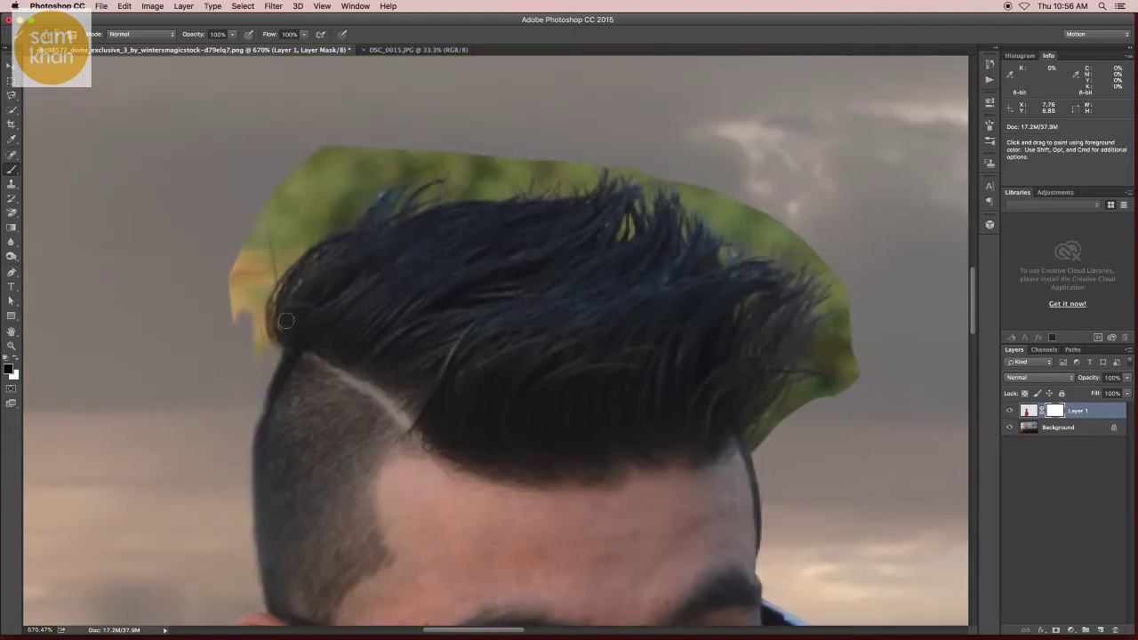
# - Enlarge the brush and mask the green and yellow fringe around the left, right and top hair
pyautogui.moveTo(274, 297); pyautogui.dragTo(296, 305)
pyautogui.moveTo(258, 342)
pyautogui.mouseDown()
pyautogui.moveTo(217, 312)
pyautogui.moveTo(246, 249)
pyautogui.mouseUp()
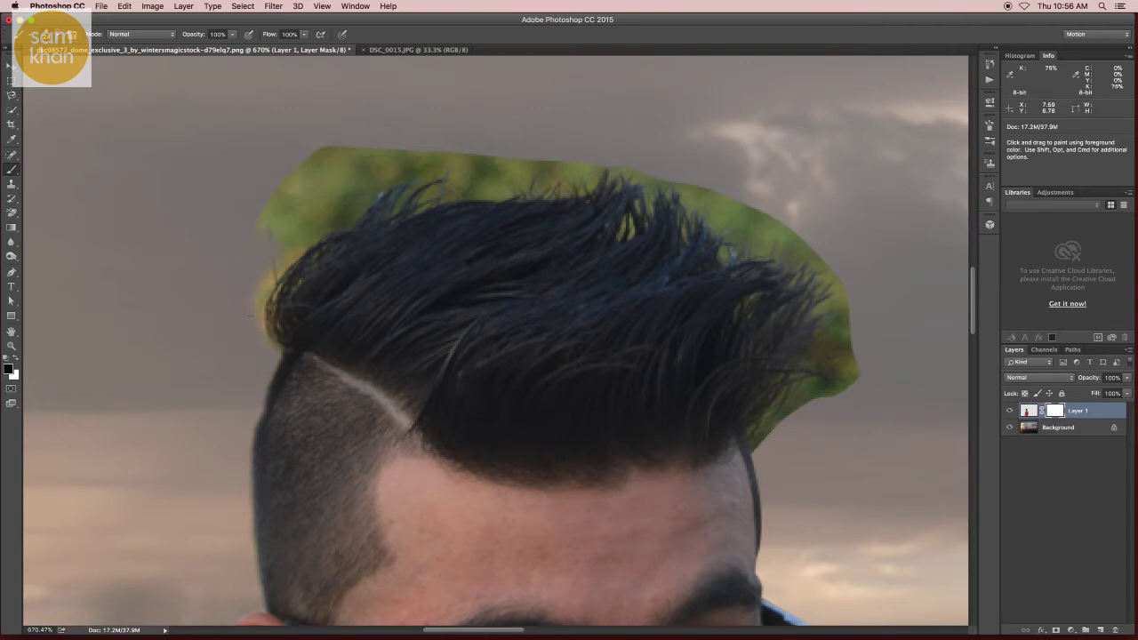
pyautogui.moveTo(265, 289); pyautogui.dragTo(378, 178)
pyautogui.moveTo(252, 245)
pyautogui.mouseDown()
pyautogui.moveTo(348, 147)
pyautogui.moveTo(449, 167)
pyautogui.moveTo(443, 185)
pyautogui.moveTo(477, 169)
pyautogui.moveTo(554, 171)
pyautogui.moveTo(702, 196)
pyautogui.moveTo(780, 229)
pyautogui.moveTo(845, 315)
pyautogui.moveTo(829, 342)
pyautogui.moveTo(831, 378)
pyautogui.moveTo(758, 455)
pyautogui.mouseUp()
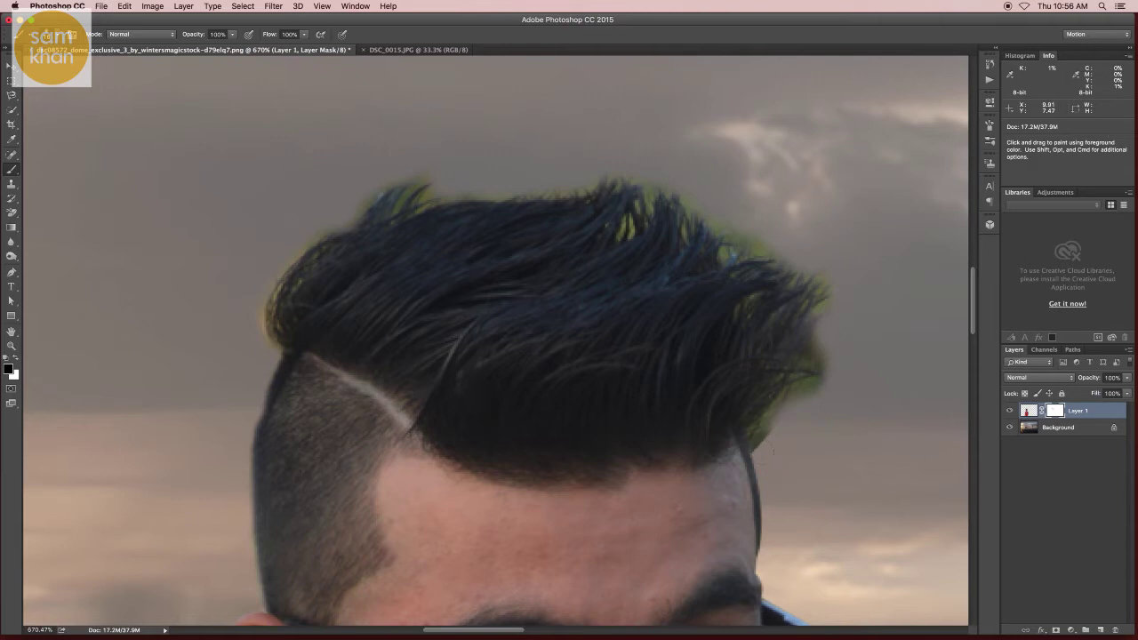
pyautogui.moveTo(813, 393); pyautogui.dragTo(812, 356)
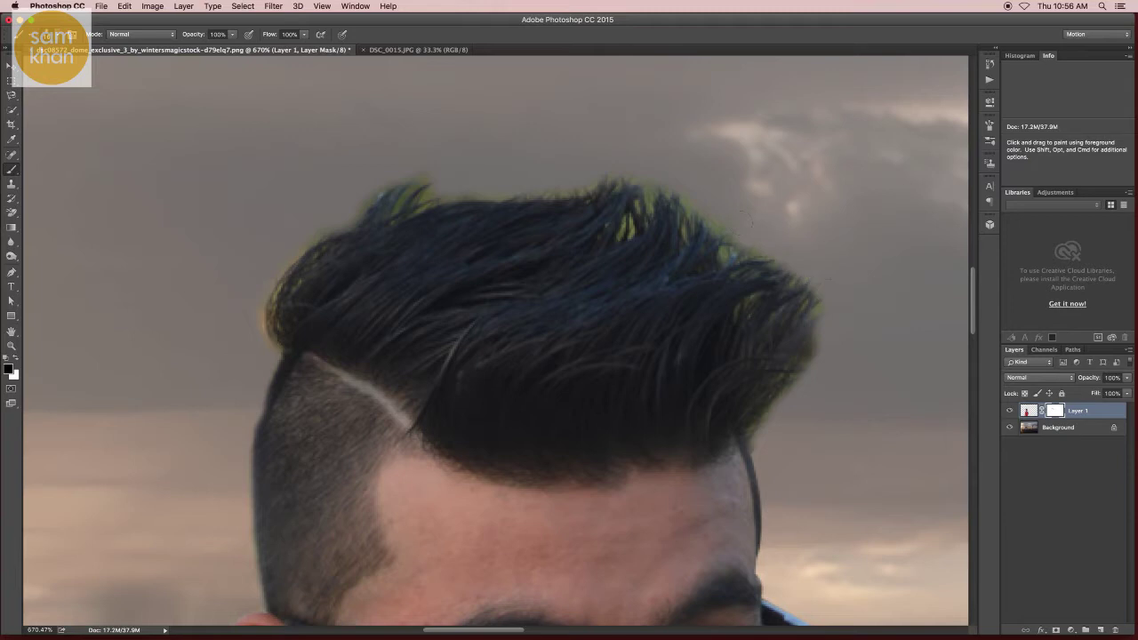
pyautogui.moveTo(810, 316); pyautogui.dragTo(670, 200)
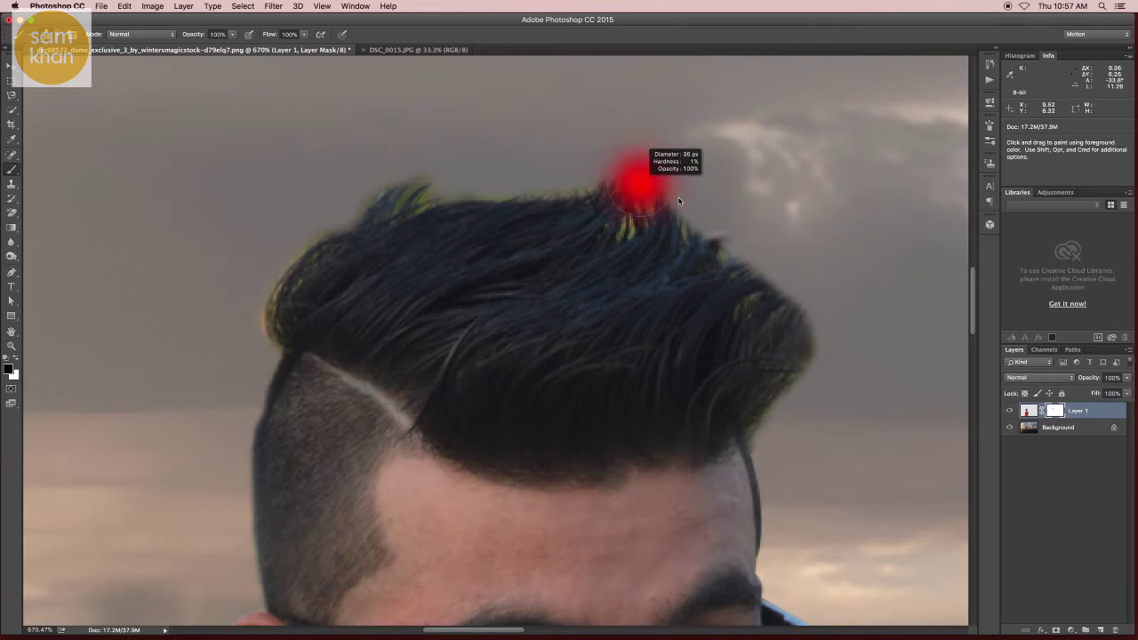
pyautogui.moveTo(640, 184); pyautogui.dragTo(622, 200)
pyautogui.moveTo(685, 223)
pyautogui.mouseDown()
pyautogui.moveTo(569, 205)
pyautogui.moveTo(267, 265)
pyautogui.moveTo(271, 333)
pyautogui.moveTo(294, 275)
pyautogui.moveTo(374, 226)
pyautogui.mouseUp()
pyautogui.moveTo(538, 208); pyautogui.dragTo(826, 307)
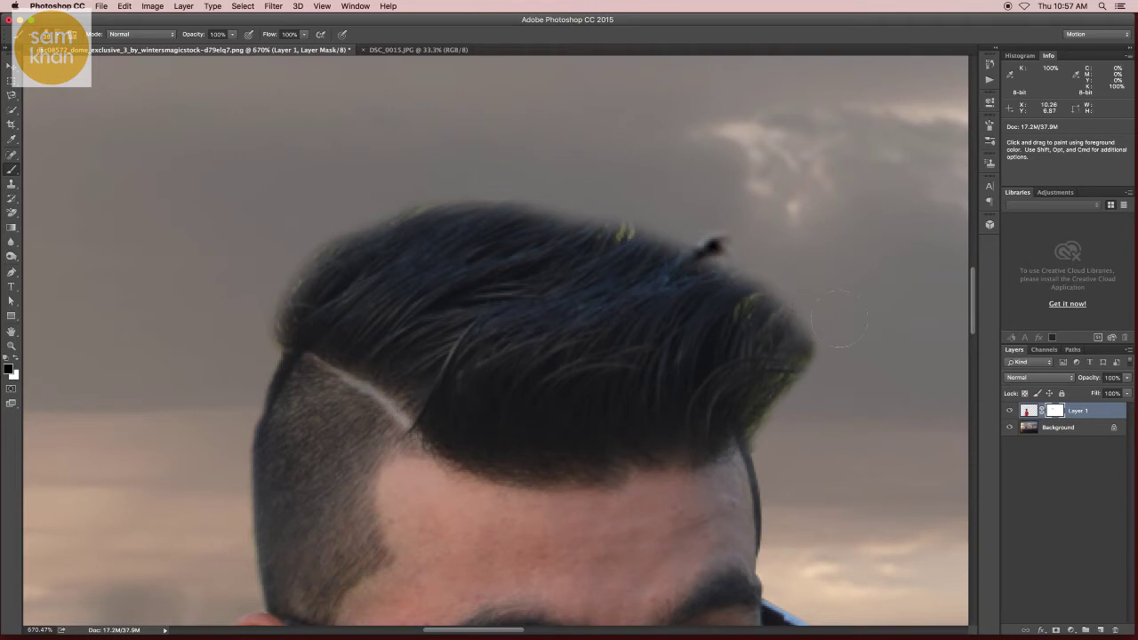
# - Clone Stamp the bird out of the Background sky, then show Layer 1 and retarget its mask
pyautogui.click(1011, 428)
pyautogui.click(1042, 429)
pyautogui.click(1009, 411)
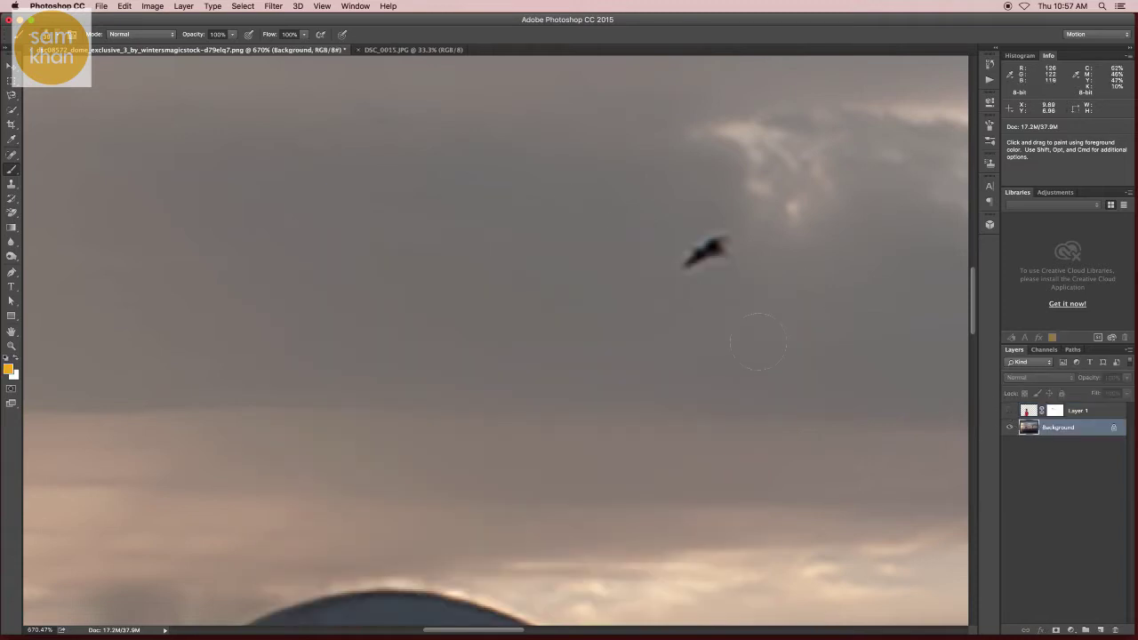
pyautogui.press('s')
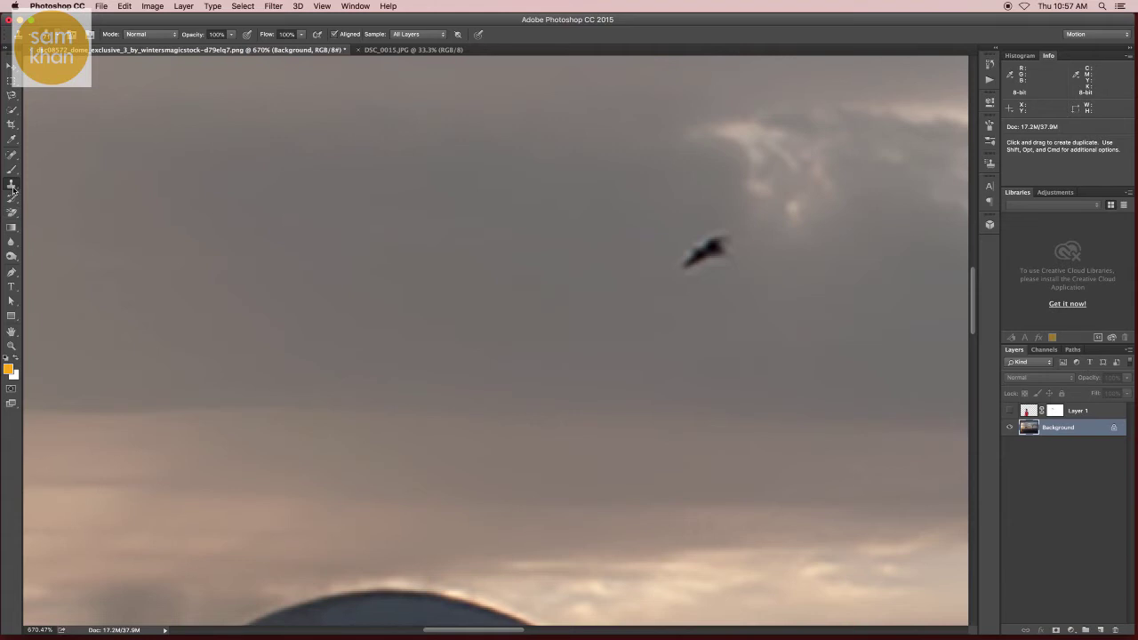
pyautogui.keyDown('alt'); pyautogui.click(522, 210); pyautogui.keyUp('alt')
pyautogui.moveTo(712, 247); pyautogui.dragTo(699, 252)
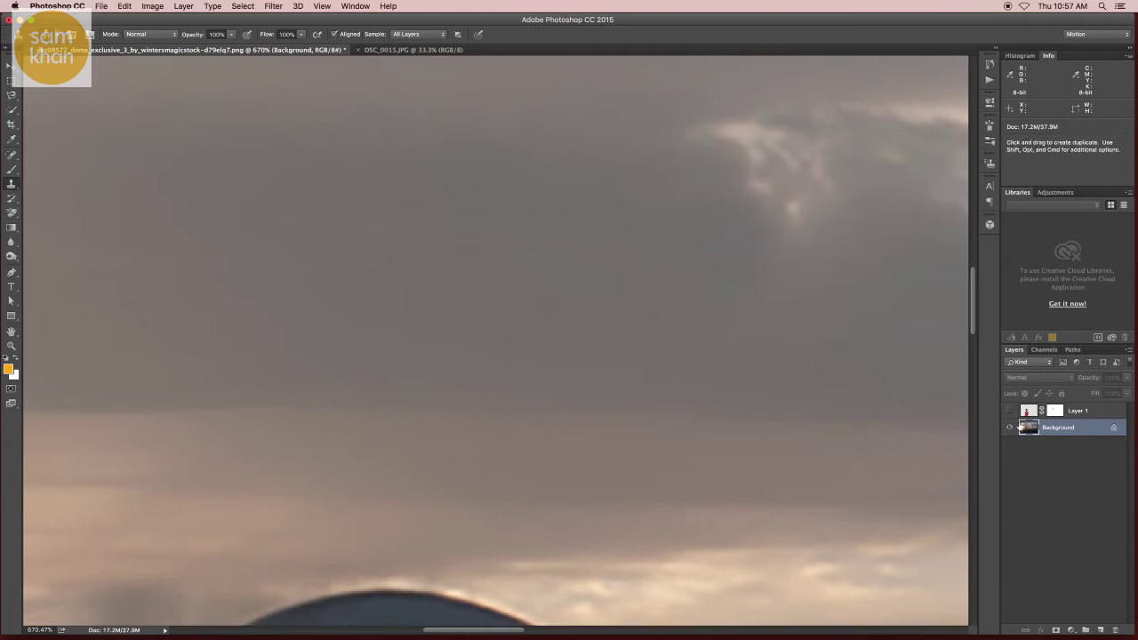
pyautogui.click(1010, 411)
pyautogui.click(1055, 411)
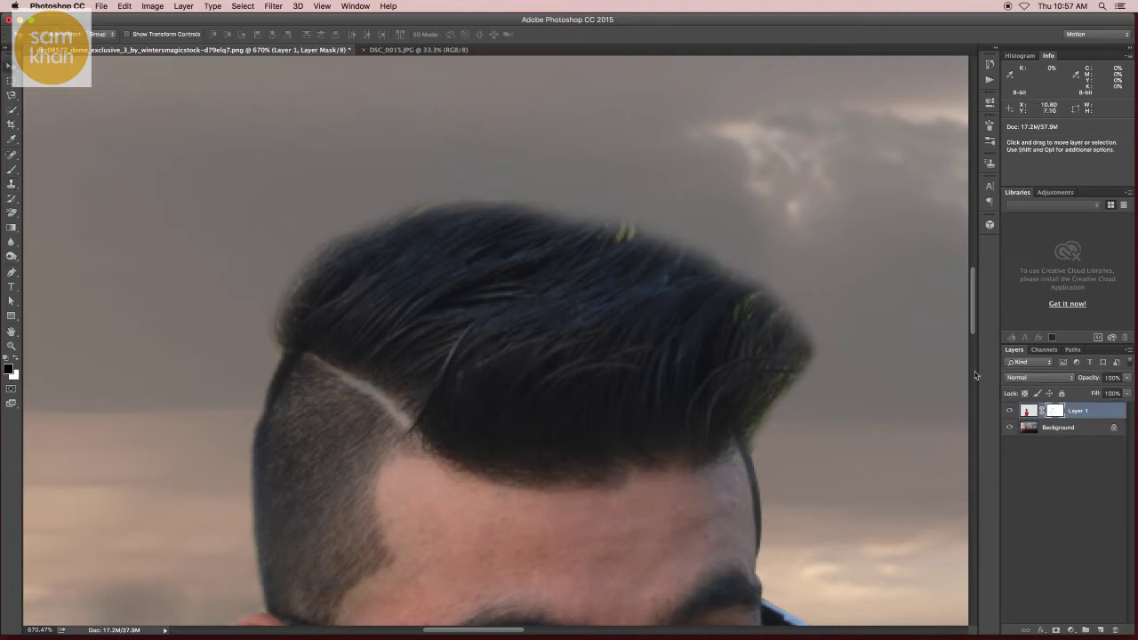
# - Refine Layer 1's mask edge with Refine Radius strokes along the top and left hair, then apply
pyautogui.doubleClick(1056, 411)
pyautogui.click(929, 230)
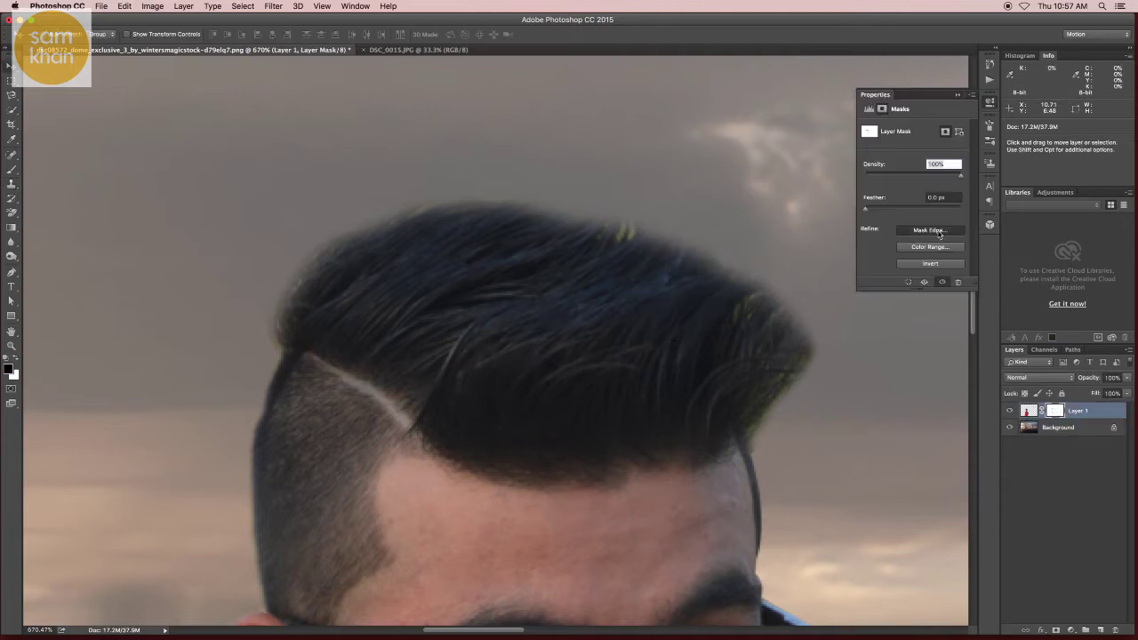
pyautogui.moveTo(583, 189); pyautogui.dragTo(745, 290)
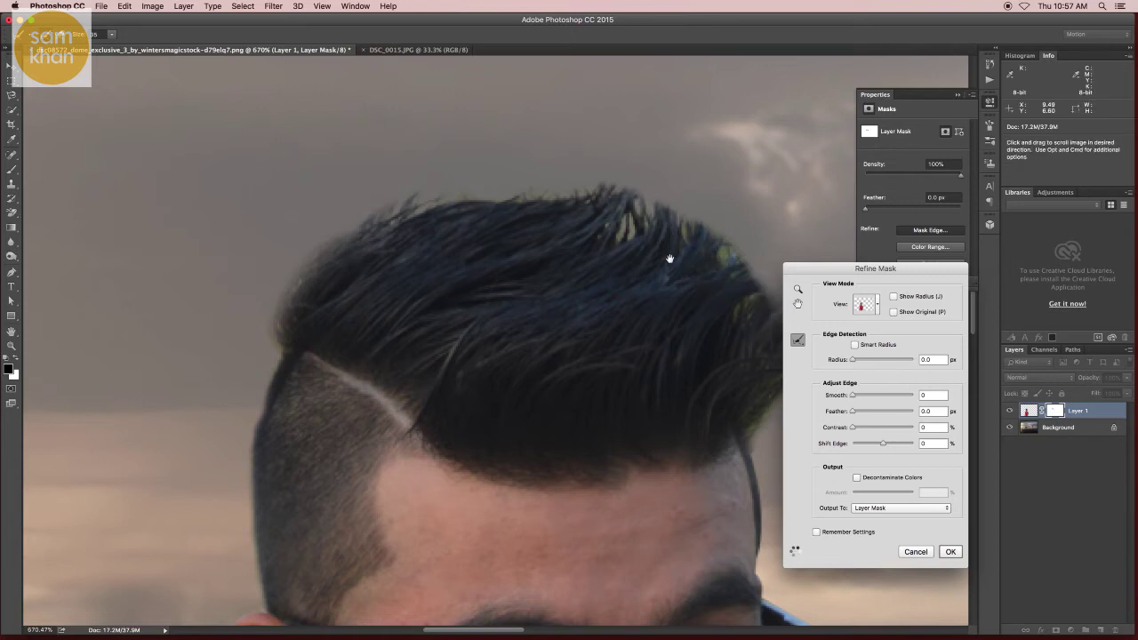
pyautogui.moveTo(651, 244); pyautogui.dragTo(420, 196)
pyautogui.moveTo(522, 254)
pyautogui.mouseDown()
pyautogui.moveTo(553, 256)
pyautogui.moveTo(506, 267)
pyautogui.moveTo(517, 357)
pyautogui.mouseUp()
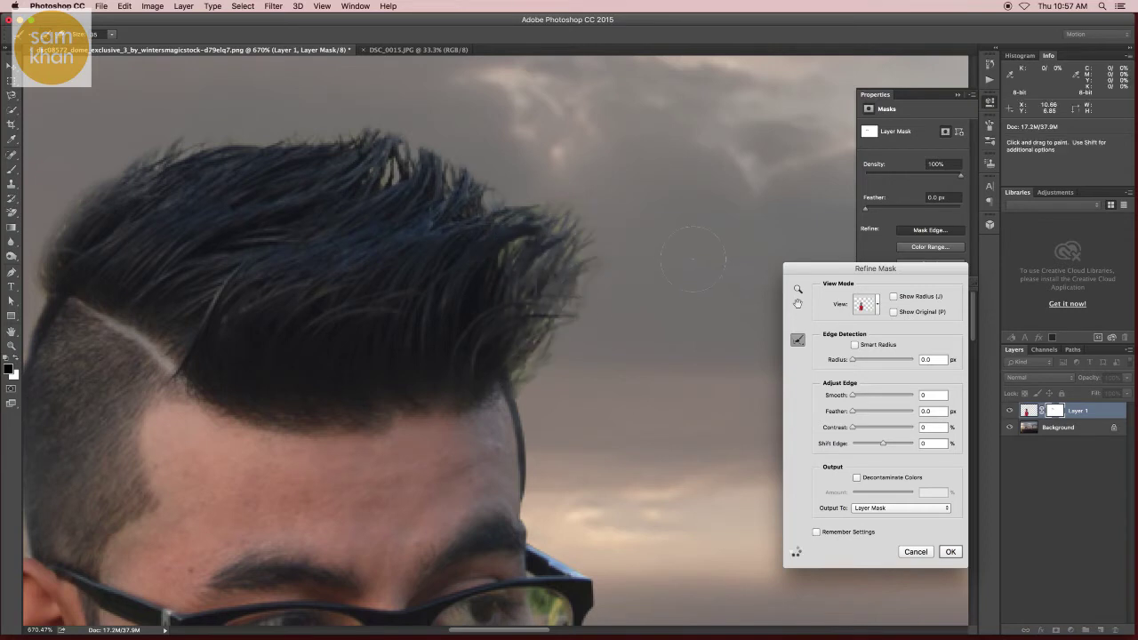
pyautogui.moveTo(242, 188); pyautogui.dragTo(437, 204)
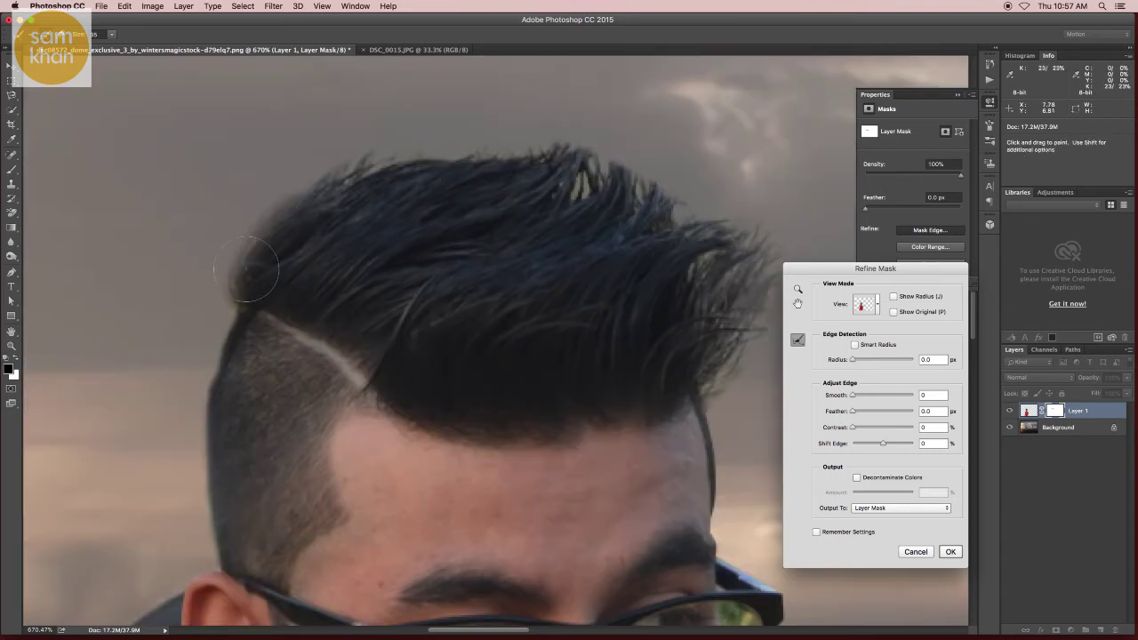
pyautogui.moveTo(231, 254)
pyautogui.mouseDown()
pyautogui.moveTo(249, 266)
pyautogui.moveTo(427, 156)
pyautogui.moveTo(560, 182)
pyautogui.mouseUp()
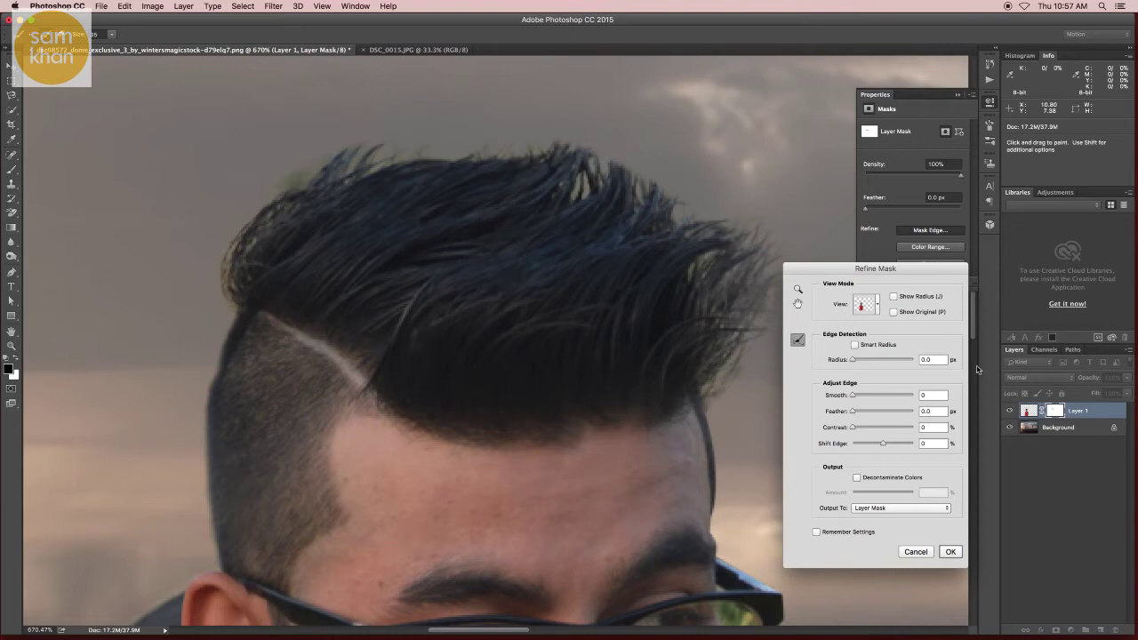
pyautogui.click(951, 552)
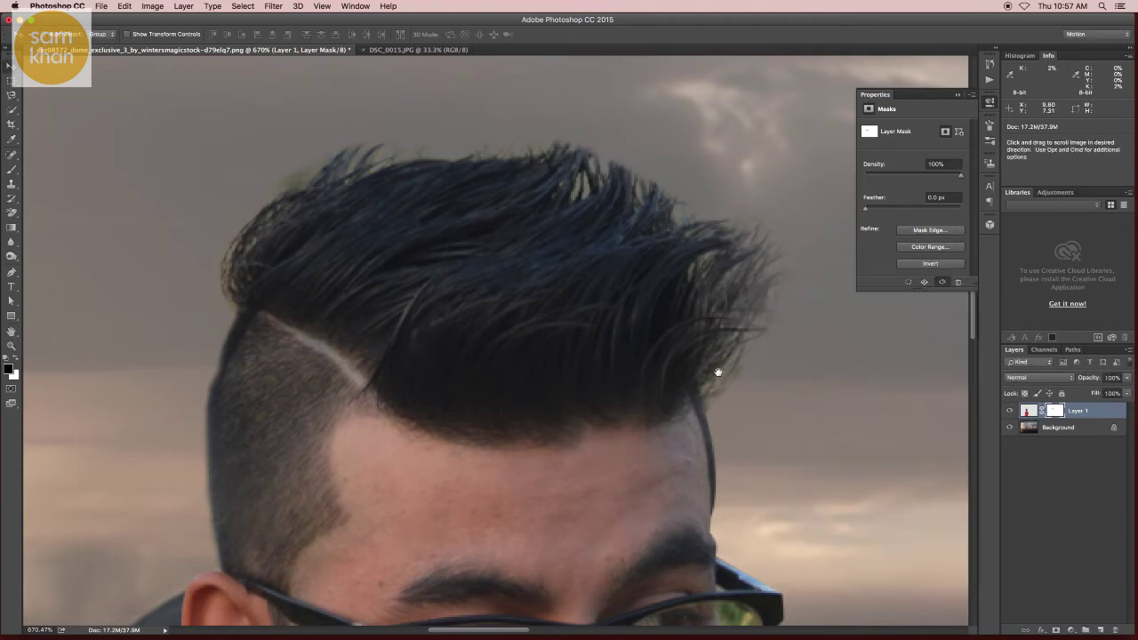
# - Trace a Pen path around the glasses' right lens
pyautogui.scroll(-5, 676, 373)
pyautogui.scroll(5, 659, 375)
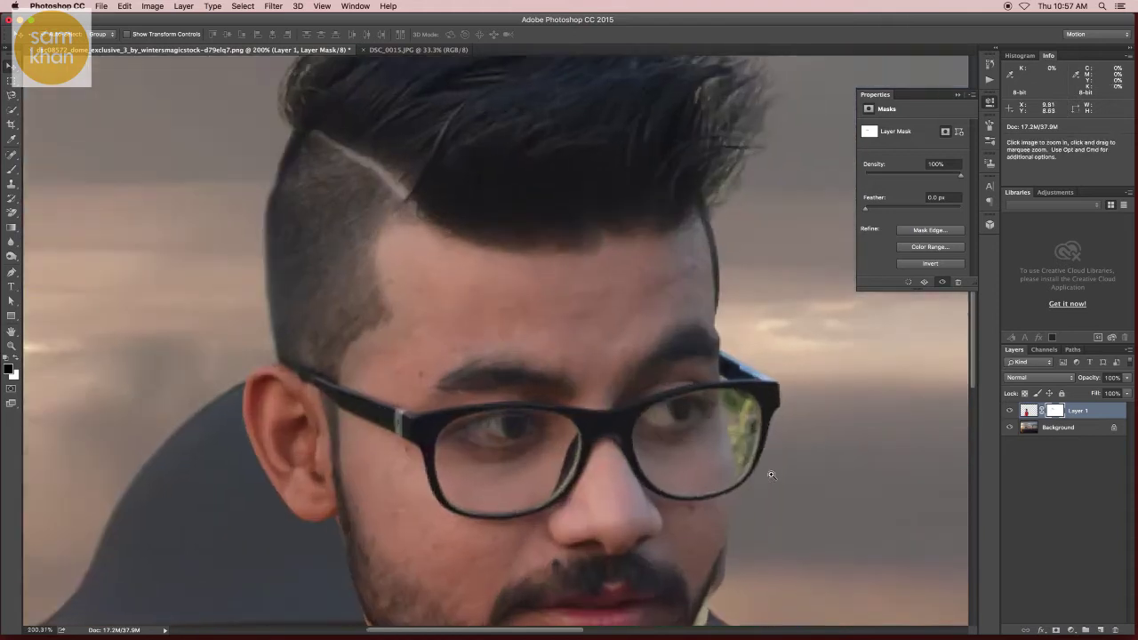
pyautogui.press('p')
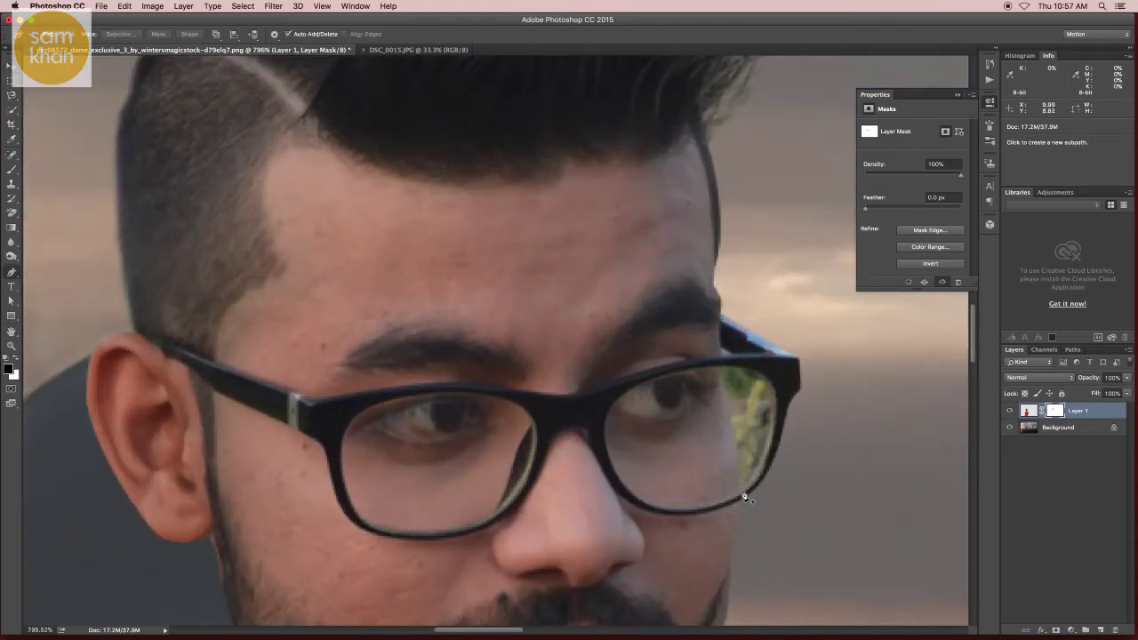
pyautogui.click(743, 492)
pyautogui.click(734, 434)
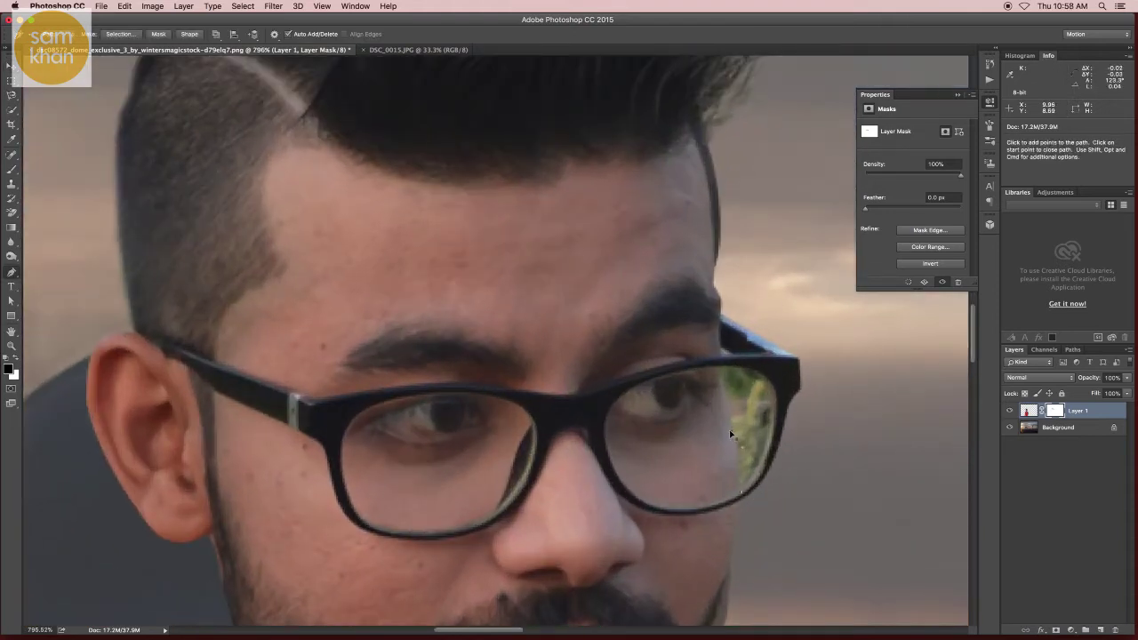
pyautogui.click(723, 364)
pyautogui.click(762, 375)
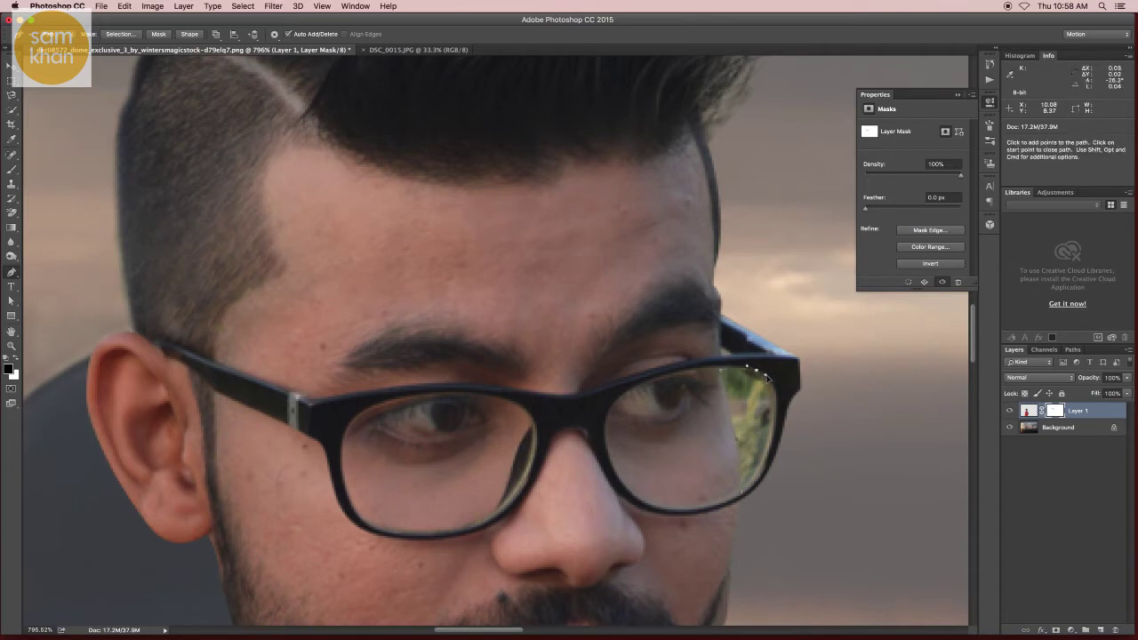
pyautogui.click(721, 369)
pyautogui.click(753, 498)
# - Convert the lens path to a selection, delete the green inside, and deselect
pyautogui.hotkey('ctrl', 'Return')
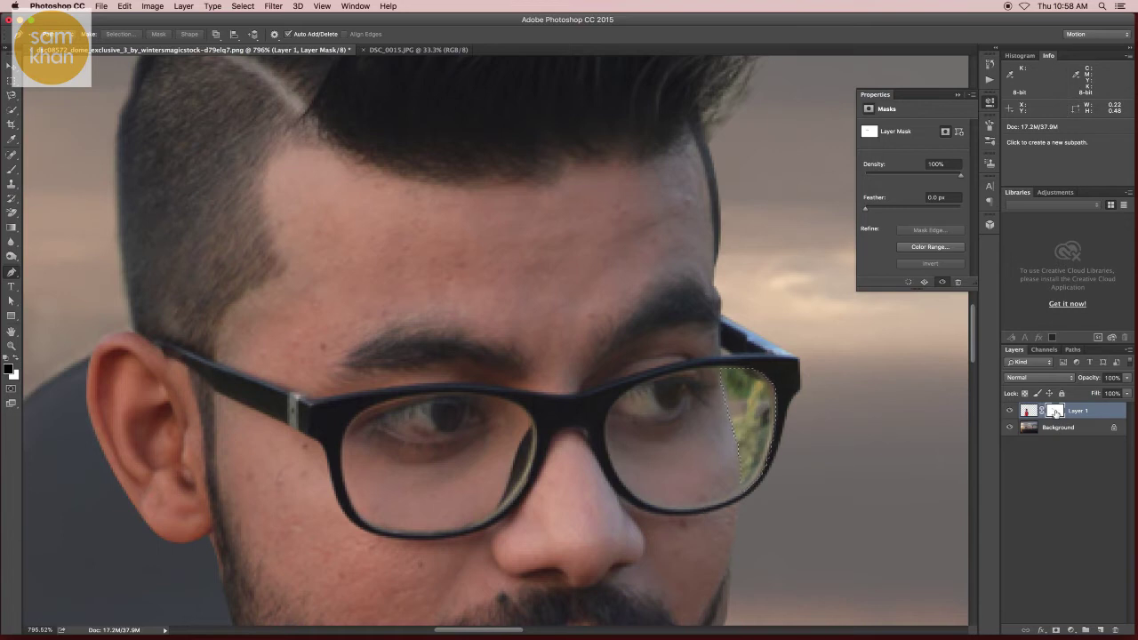
pyautogui.hotkey('alt', 'BackSpace')
pyautogui.hotkey('ctrl', 'd')
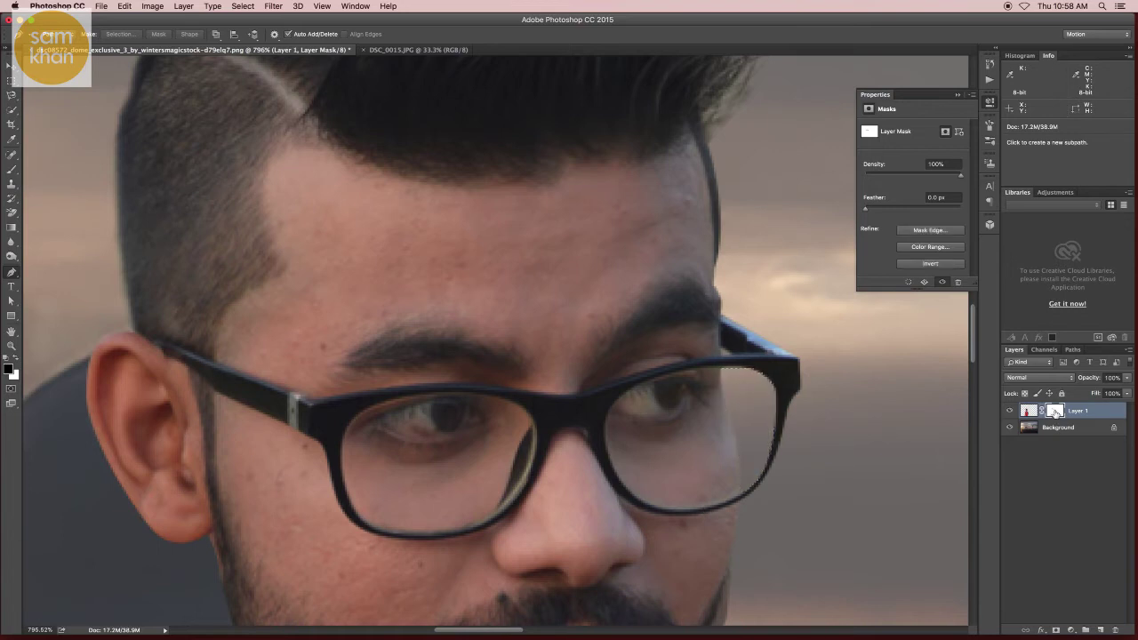
# - Zoom out and pan to view the whole terrace composite
pyautogui.press('v')
pyautogui.scroll(-5, 624, 369)
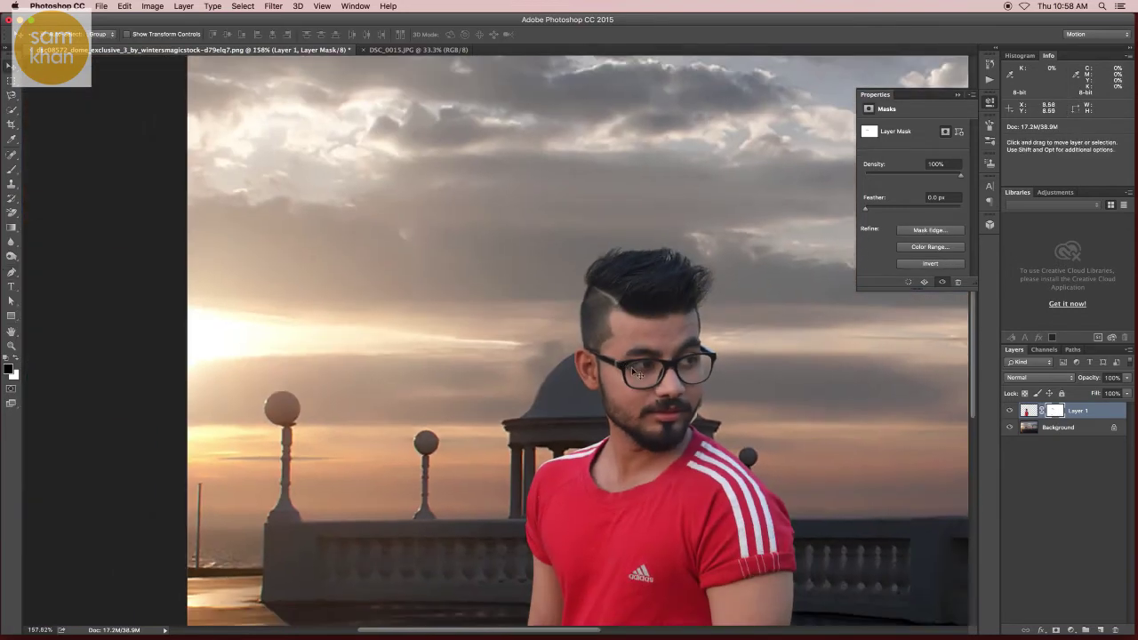
pyautogui.scroll(-3, 536, 237)
pyautogui.scroll(-2, 530, 330)
pyautogui.scroll(3, 530, 330)
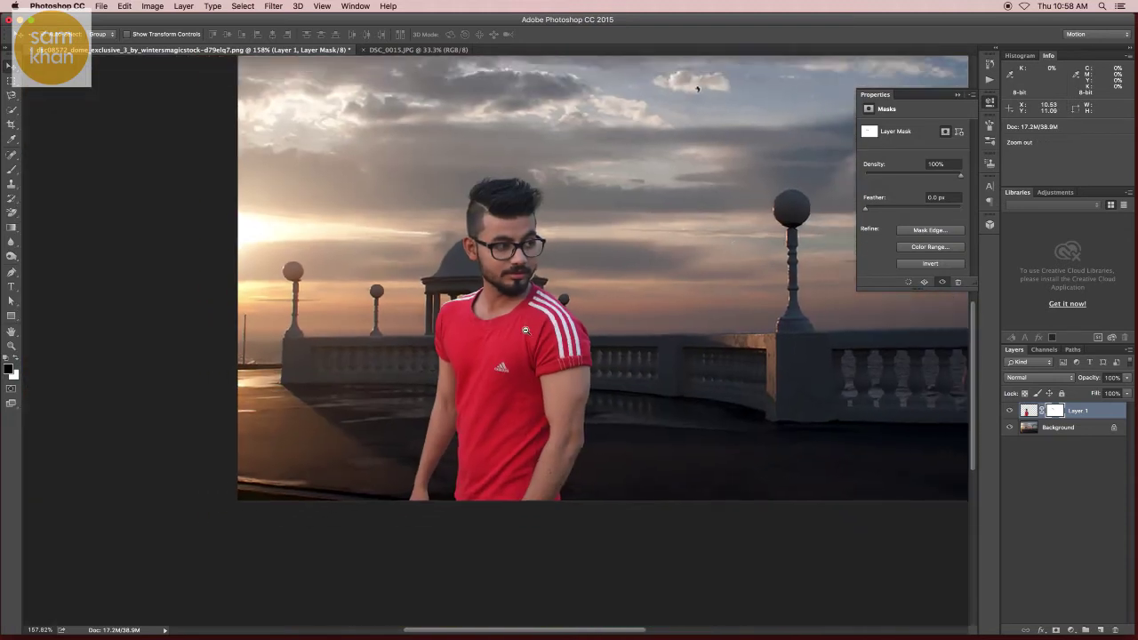
pyautogui.moveTo(681, 257)
pyautogui.mouseDown()
pyautogui.moveTo(658, 308)
pyautogui.moveTo(622, 323)
pyautogui.mouseUp()
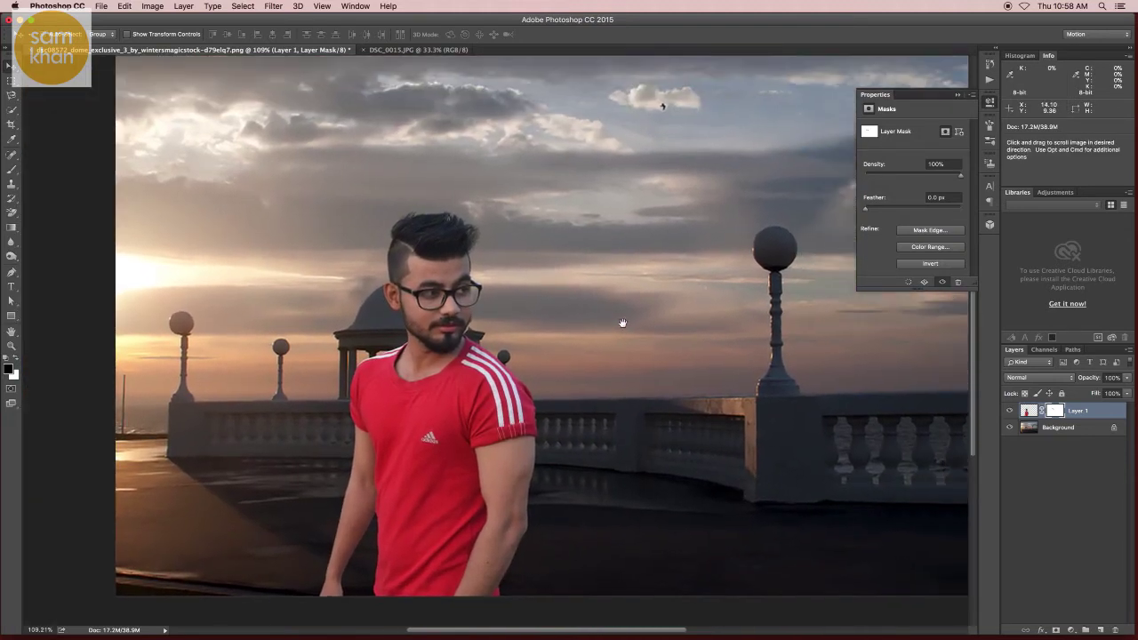
pyautogui.scroll(-1, 623, 323)
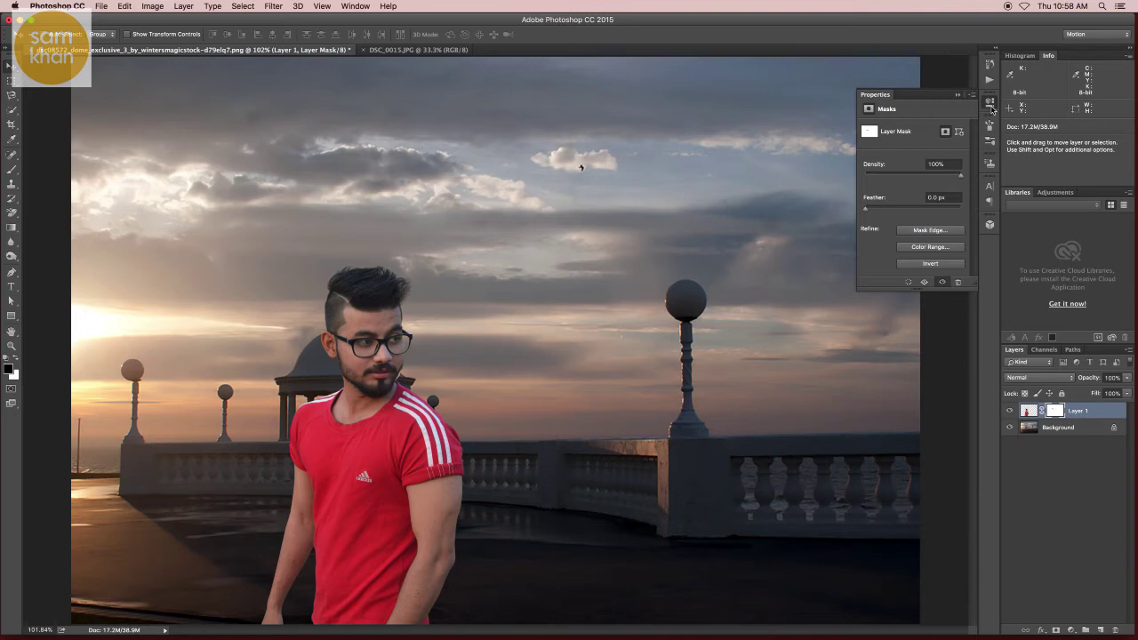
# - Close the mask Properties panel and target Layer 1's image for an adjustment layer
pyautogui.click(992, 107)
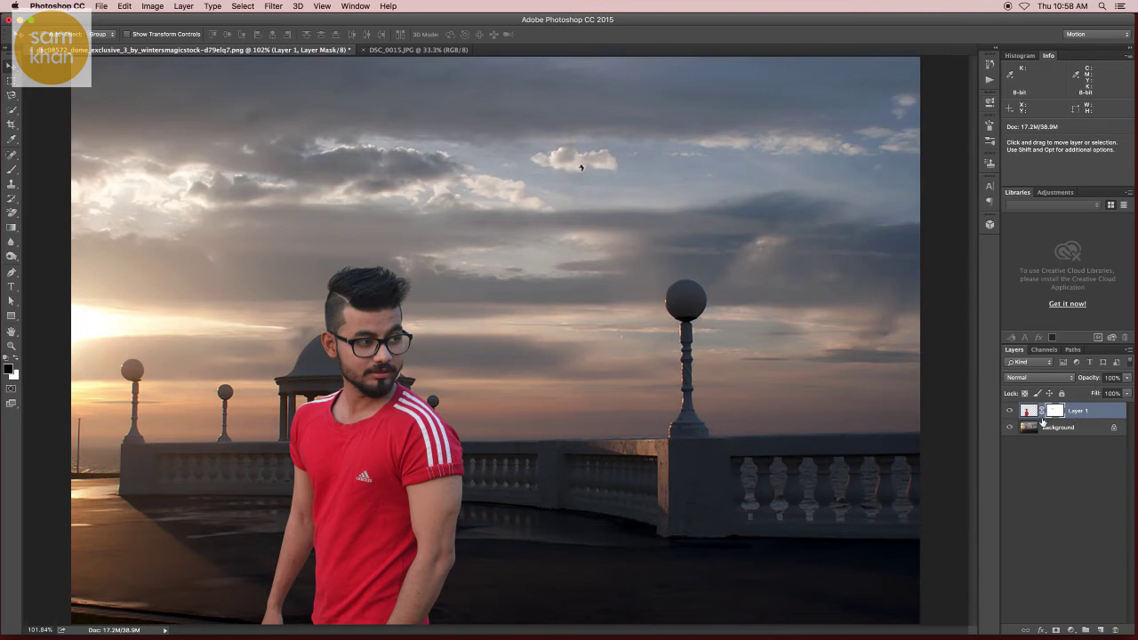
pyautogui.click(1029, 411)
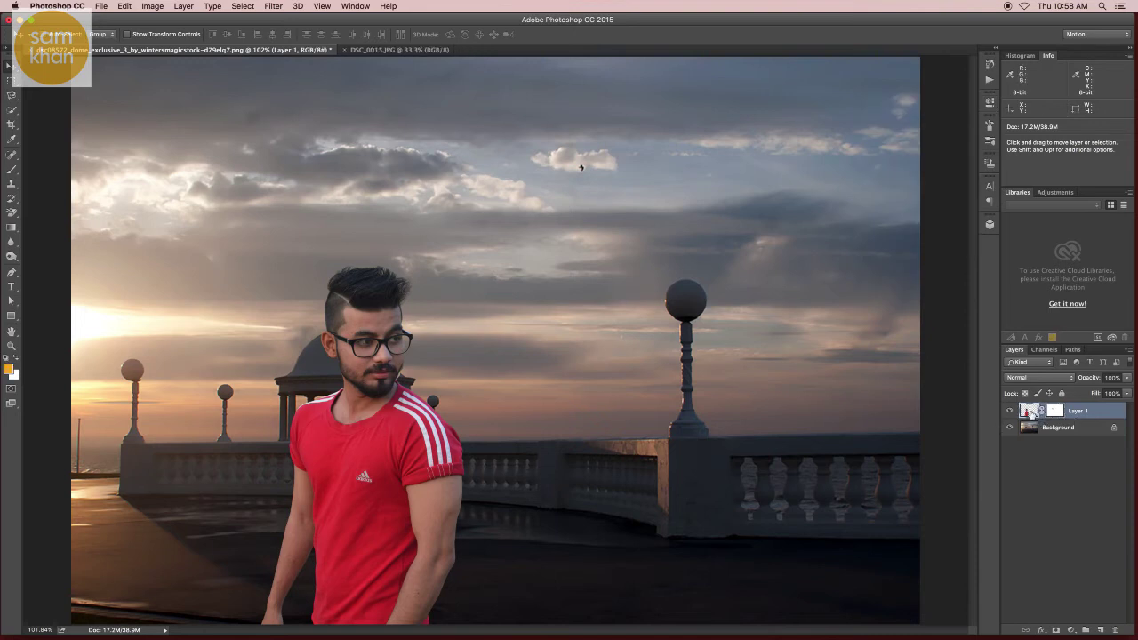
pyautogui.click(1071, 629)
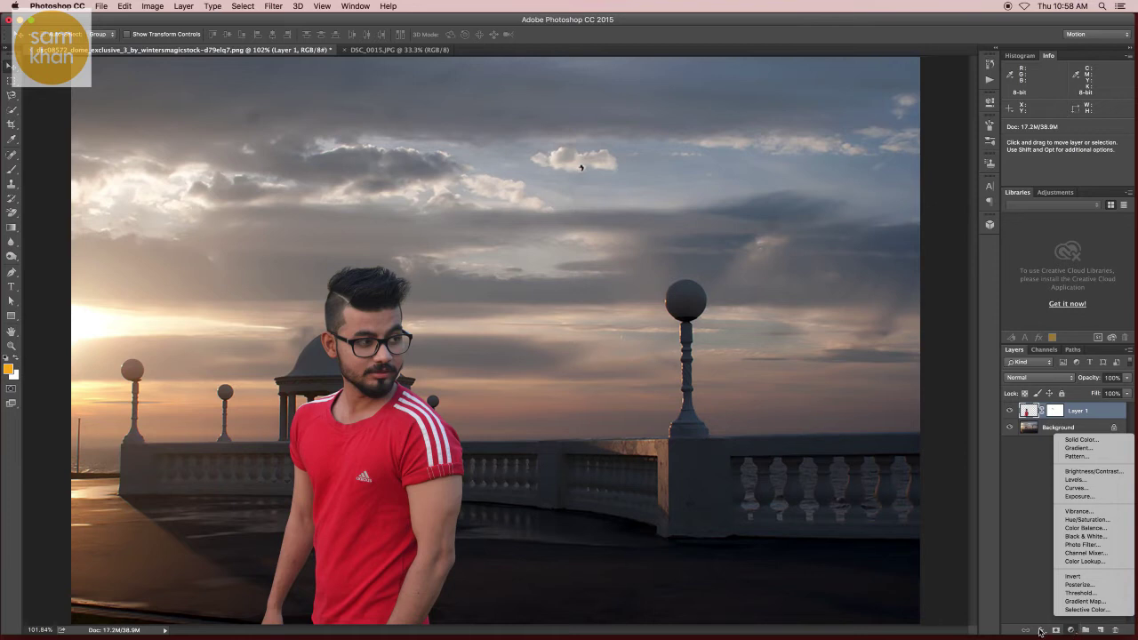
# - Give Layer 1 an Inner Shadow effect with a white colour and Color Dodge blend mode
pyautogui.click(1041, 630)
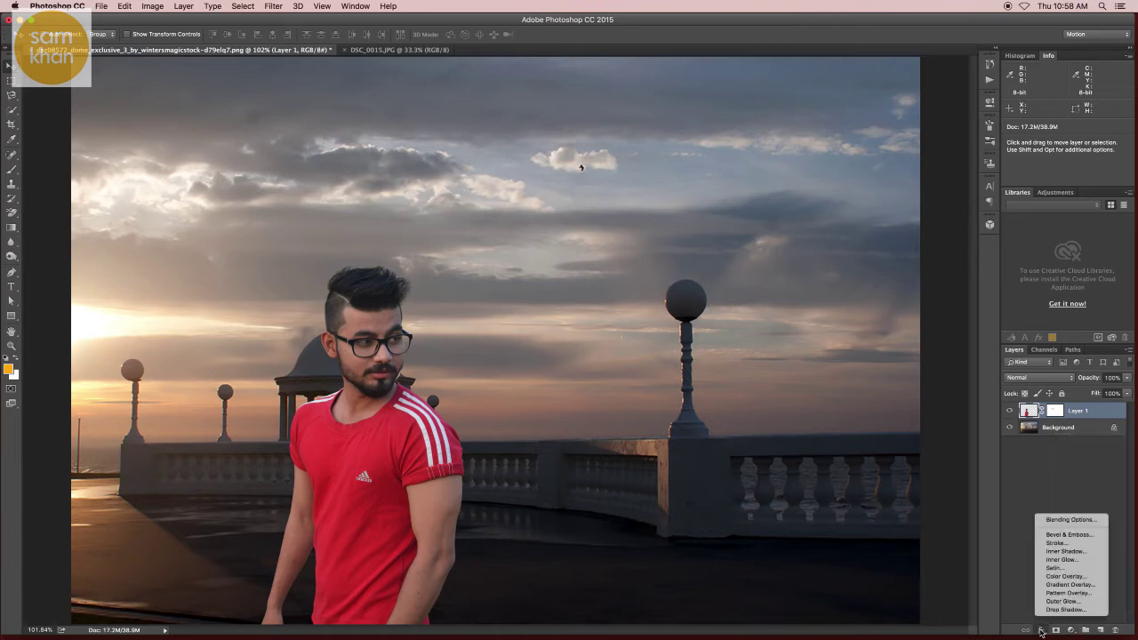
pyautogui.click(1063, 552)
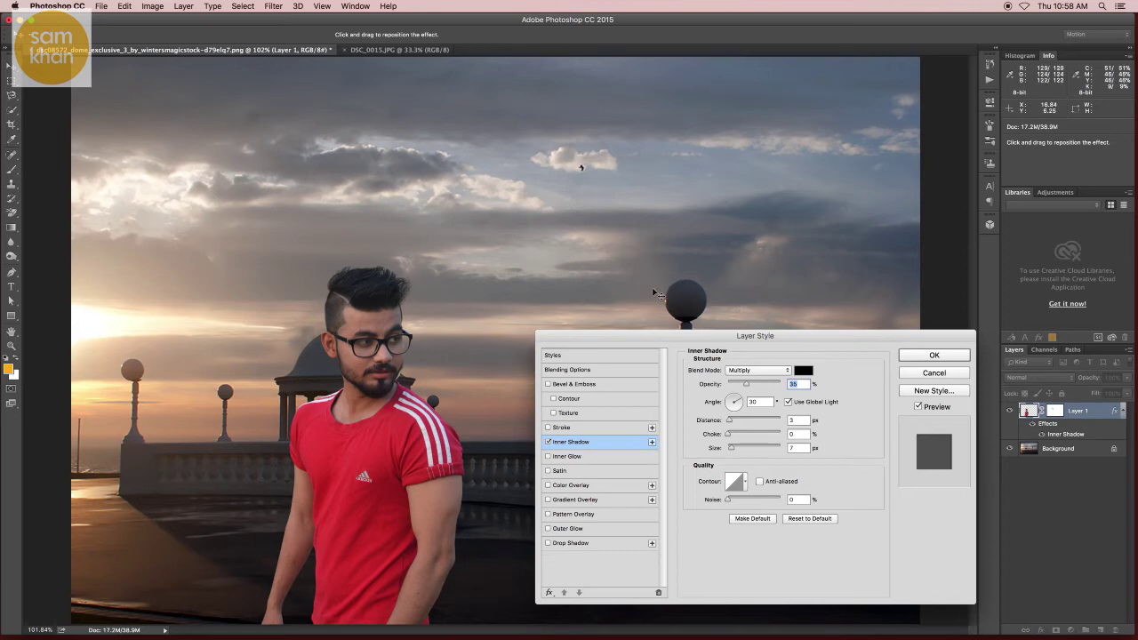
pyautogui.moveTo(674, 339); pyautogui.dragTo(635, 215)
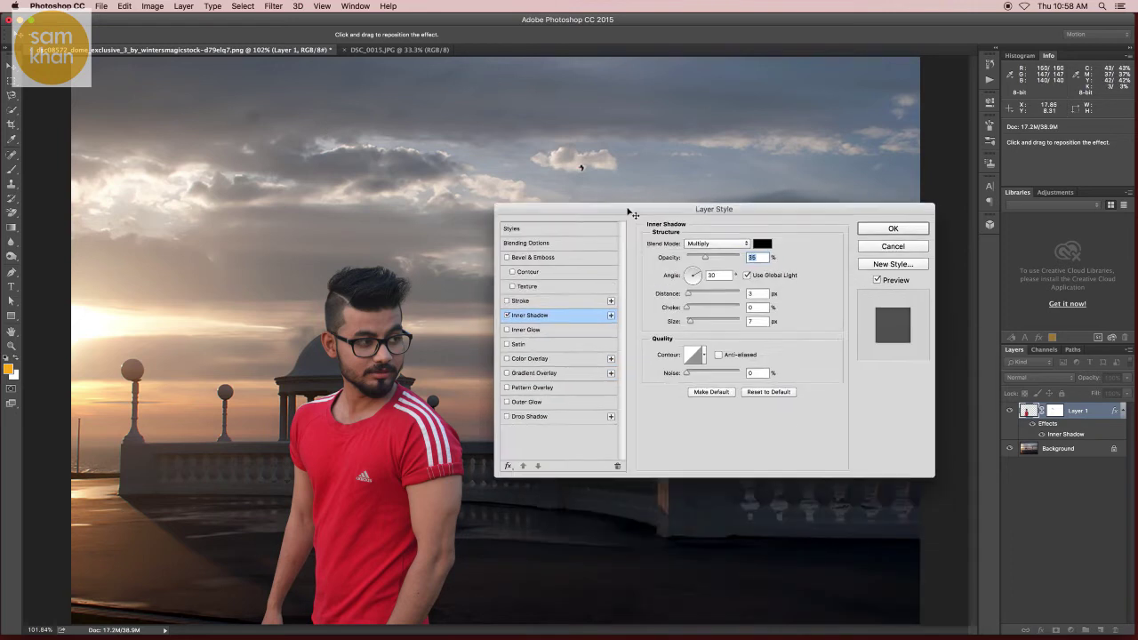
pyautogui.click(764, 245)
pyautogui.click(671, 306)
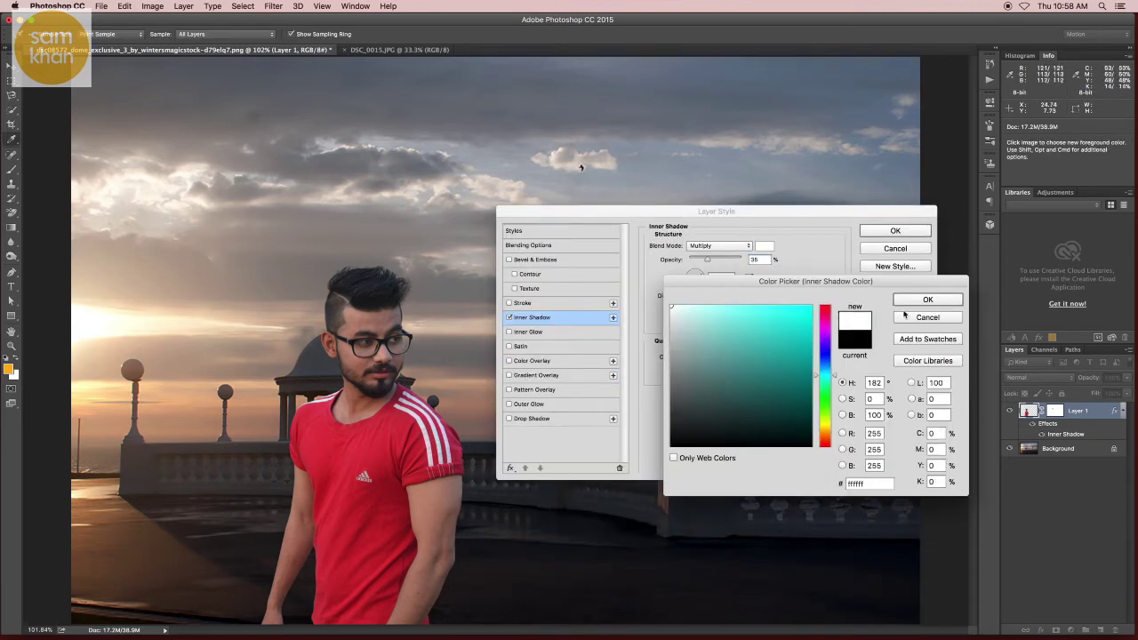
pyautogui.press('Return')
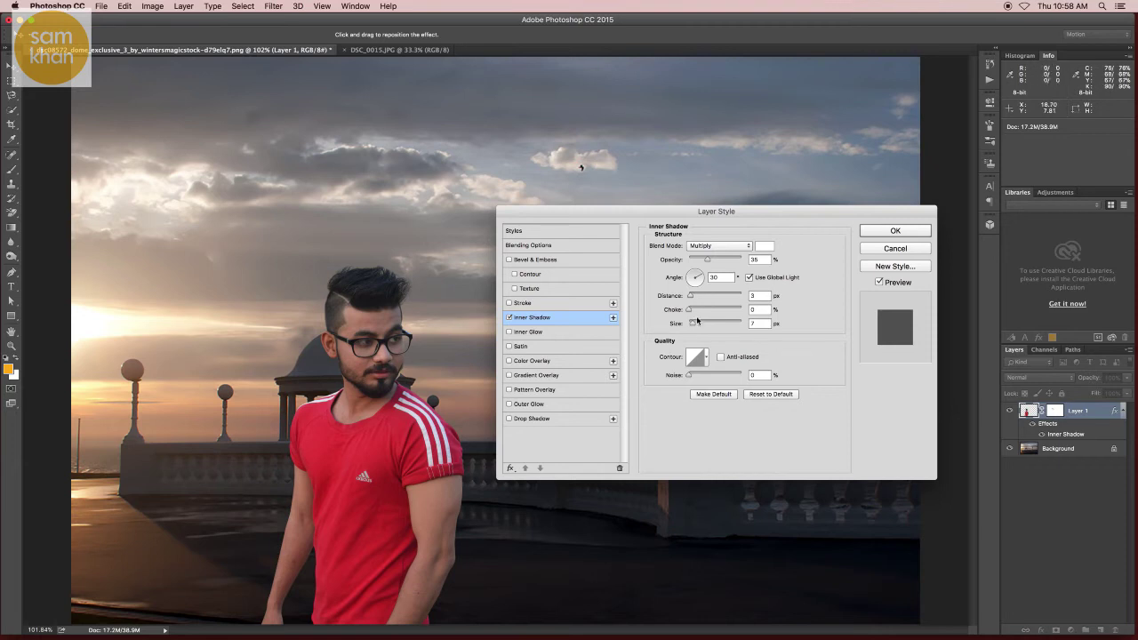
pyautogui.click(691, 277)
pyautogui.click(702, 248)
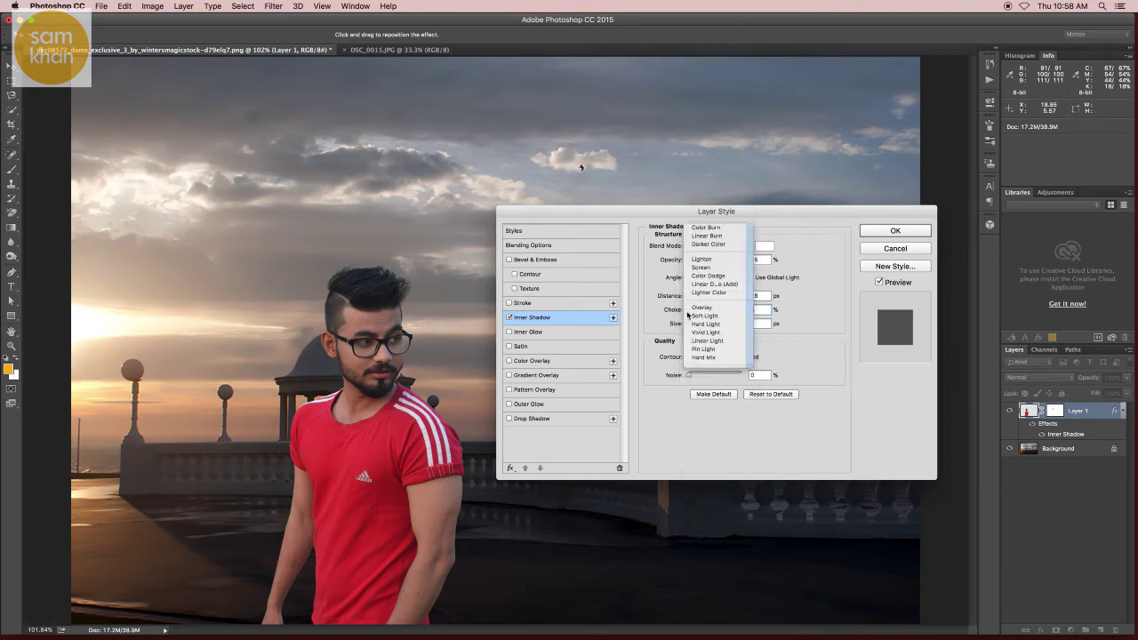
pyautogui.click(688, 315)
# - Tune the inner shadow's distance, angle and opacity (around 58%) and apply it
pyautogui.moveTo(695, 310); pyautogui.dragTo(699, 325)
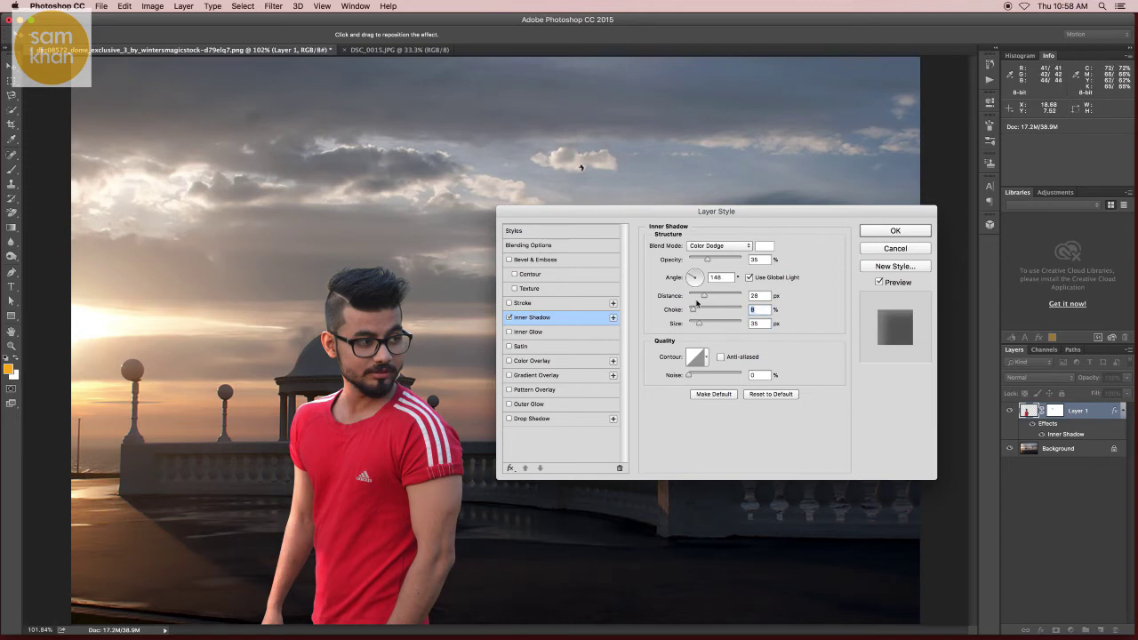
pyautogui.moveTo(712, 261); pyautogui.dragTo(719, 261)
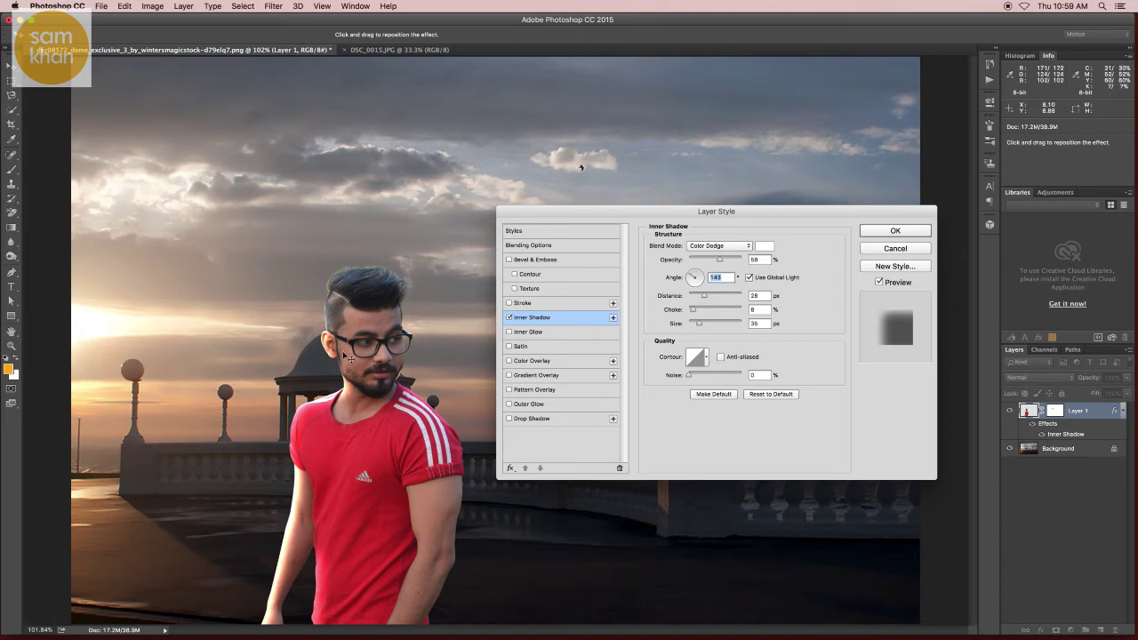
pyautogui.moveTo(395, 334); pyautogui.dragTo(356, 351)
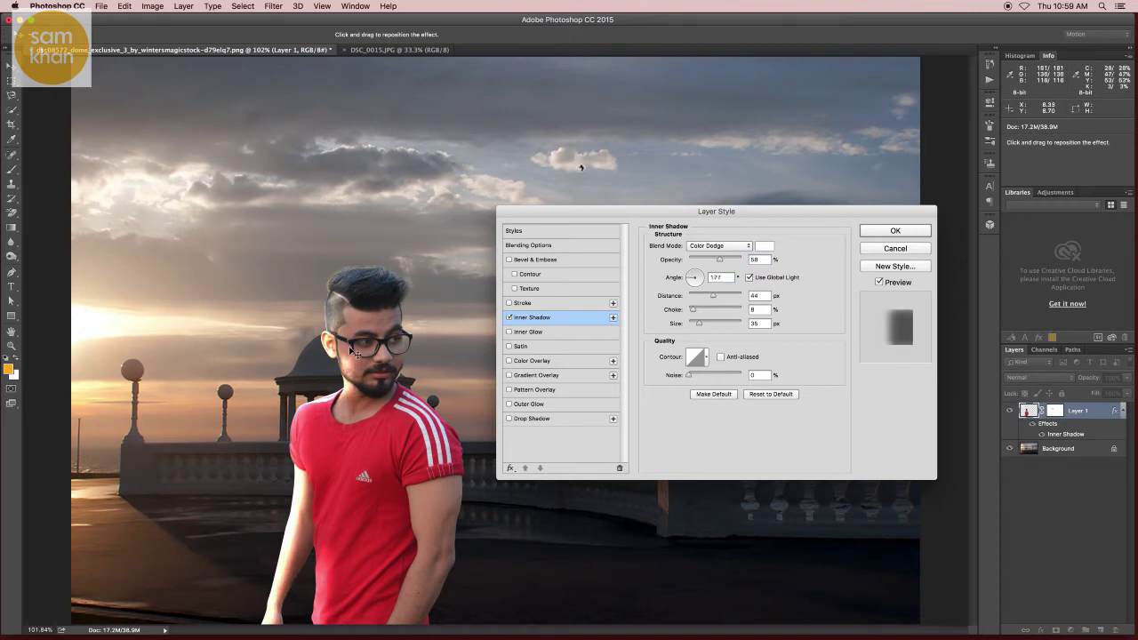
pyautogui.moveTo(354, 353); pyautogui.dragTo(358, 352)
pyautogui.moveTo(707, 297)
pyautogui.mouseDown()
pyautogui.moveTo(711, 327)
pyautogui.moveTo(701, 325)
pyautogui.mouseUp()
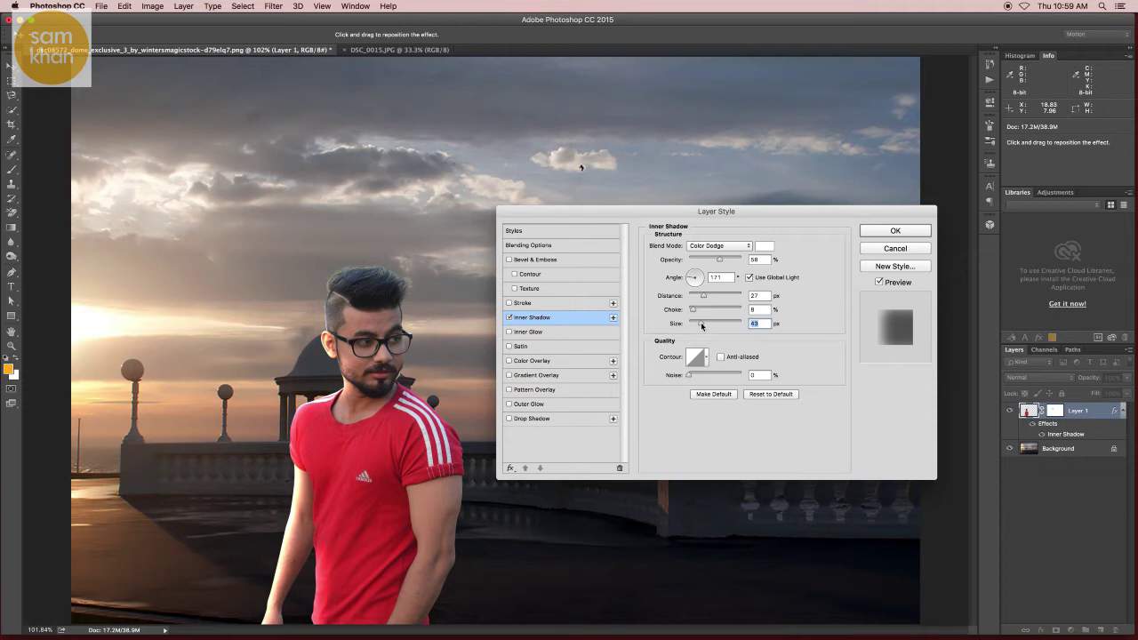
pyautogui.moveTo(720, 261); pyautogui.dragTo(713, 263)
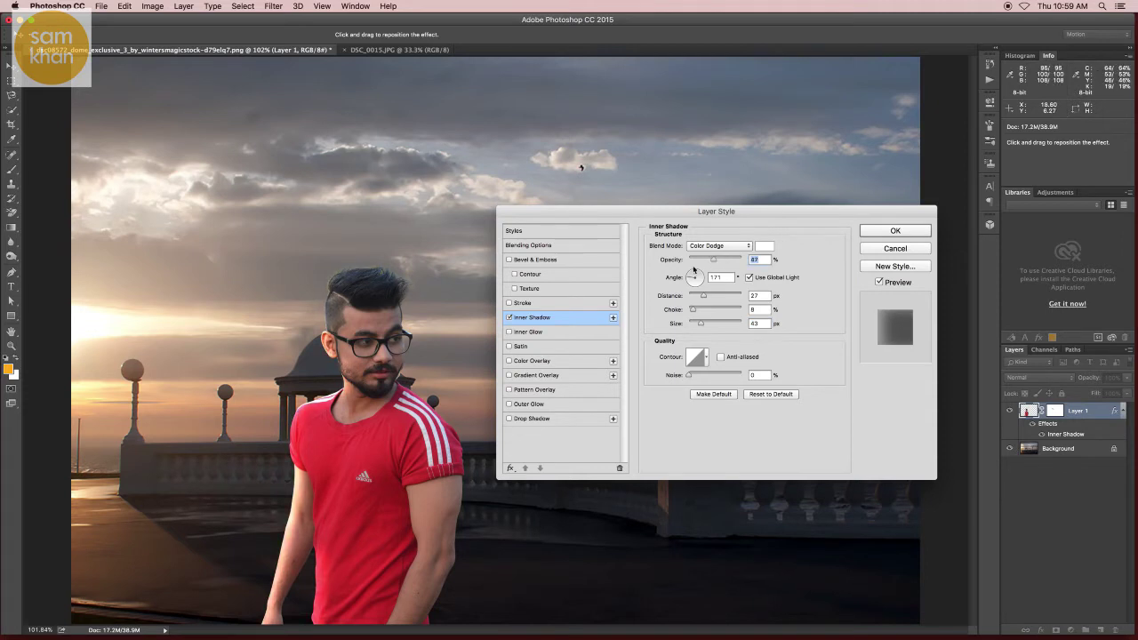
pyautogui.click(896, 232)
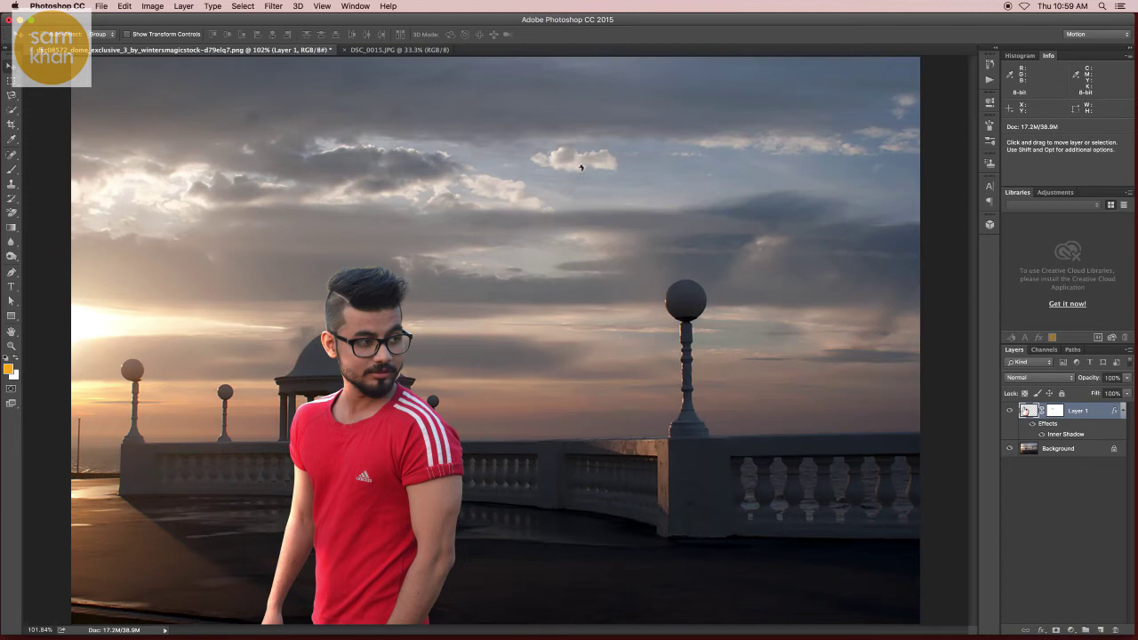
# - Zoom out and back in on the composite, then start opening another image
pyautogui.keyDown('alt'); pyautogui.click(361, 220); pyautogui.keyUp('alt')
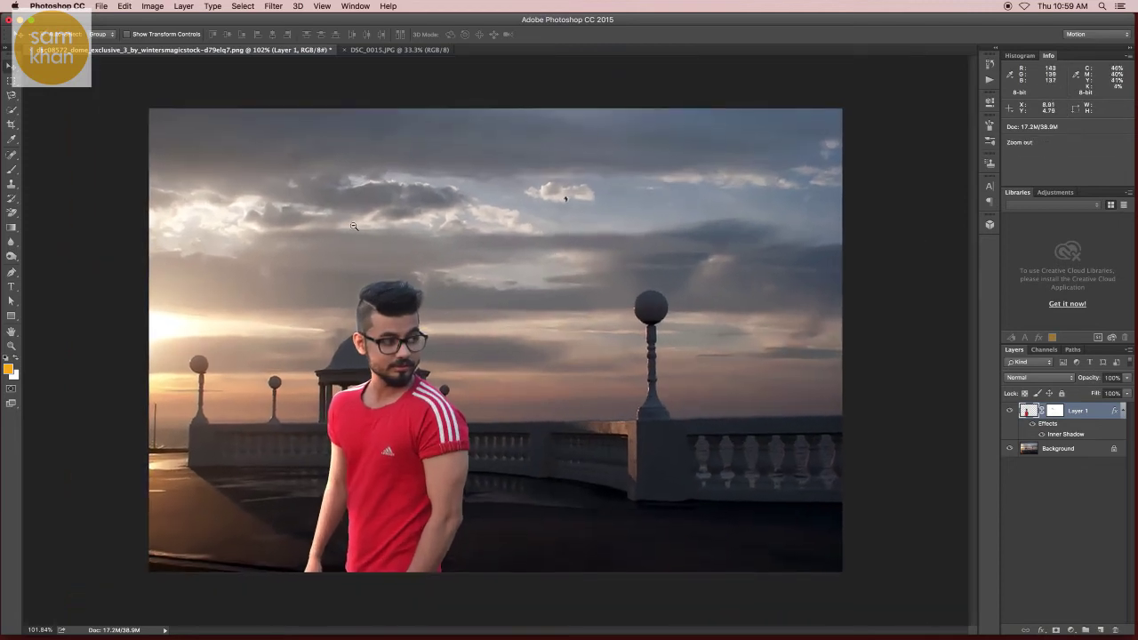
pyautogui.hotkey('ctrl', '+')
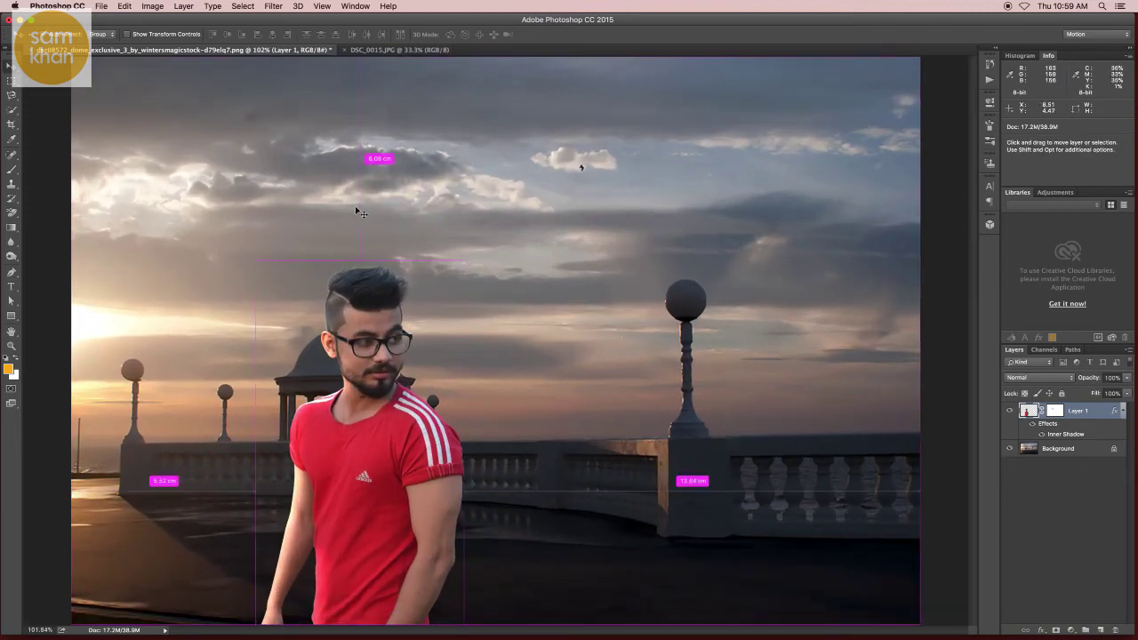
pyautogui.hotkey('ctrl', 'o')
# - Open maxresdefault.jpg, drop the fire swirl beside the man's head, and set it to Screen
pyautogui.click(483, 133)
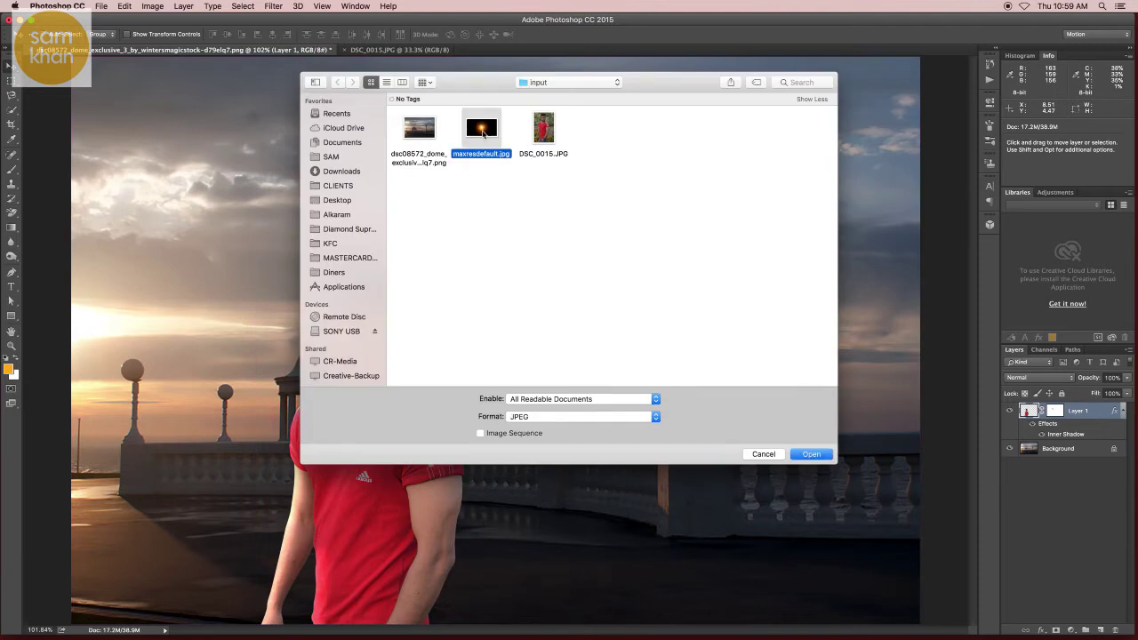
pyautogui.doubleClick(483, 133)
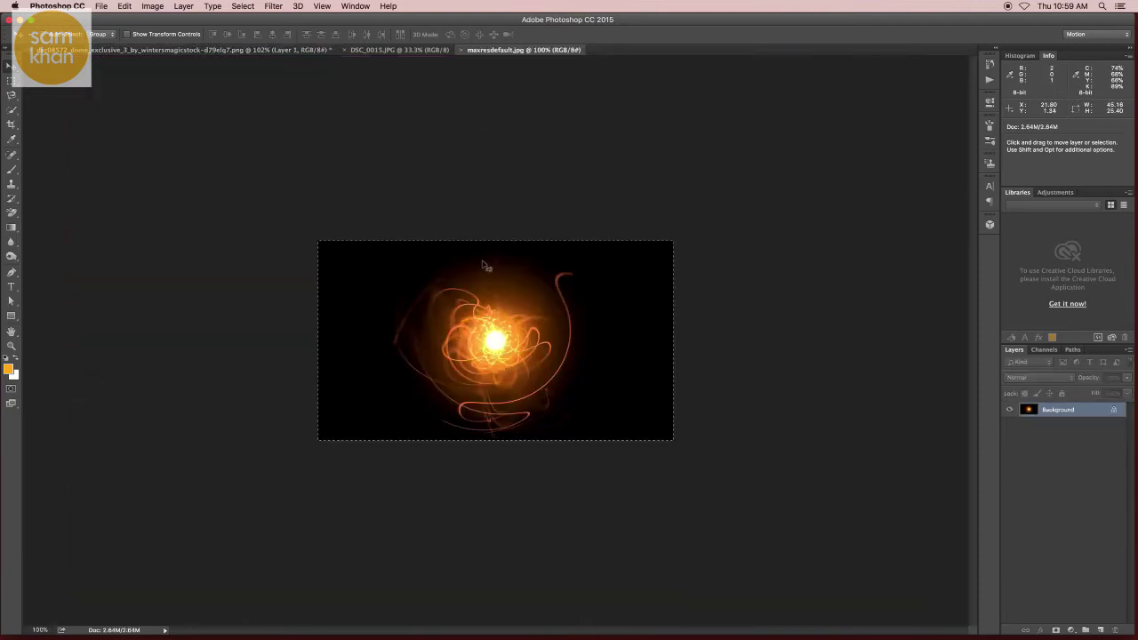
pyautogui.moveTo(475, 246)
pyautogui.mouseDown()
pyautogui.moveTo(262, 61)
pyautogui.moveTo(340, 224)
pyautogui.mouseUp()
pyautogui.moveTo(423, 312)
pyautogui.mouseDown()
pyautogui.moveTo(444, 356)
pyautogui.moveTo(284, 272)
pyautogui.mouseUp()
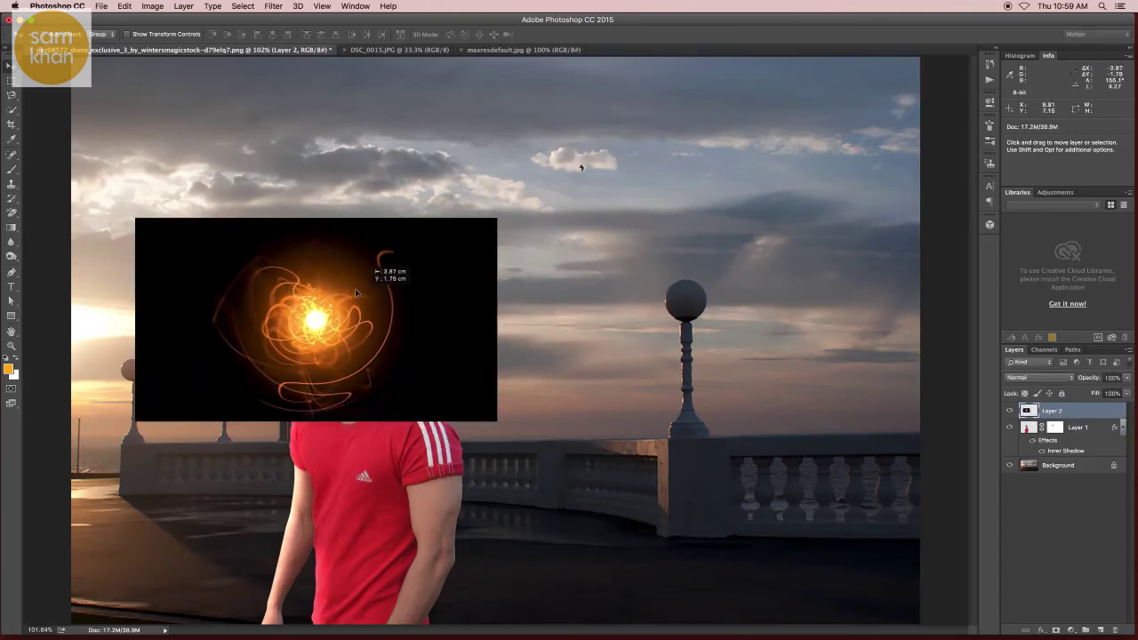
pyautogui.click(1035, 382)
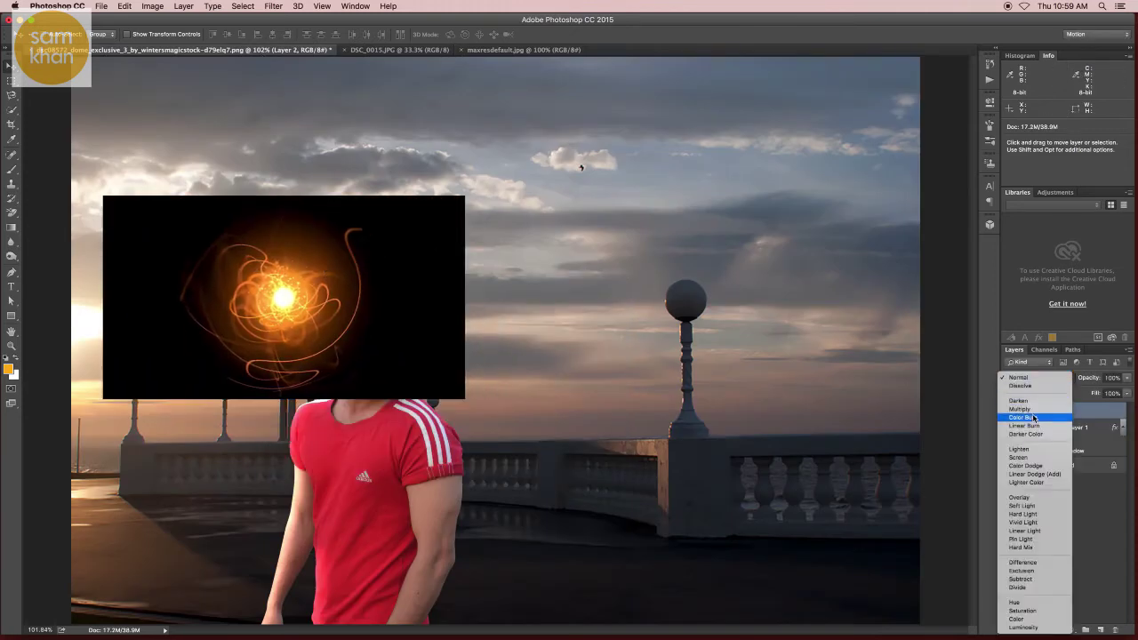
pyautogui.click(1031, 459)
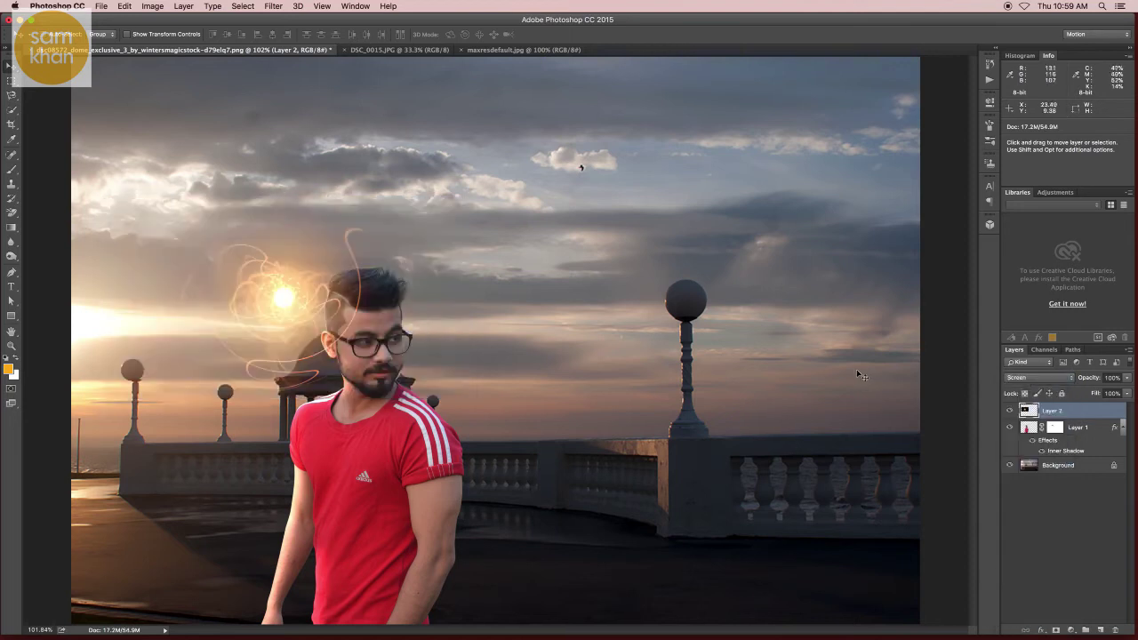
# - Scale the Layer 2 fire glow to about 214% and centre it over the setting sun
pyautogui.hotkey('ctrl', '-')
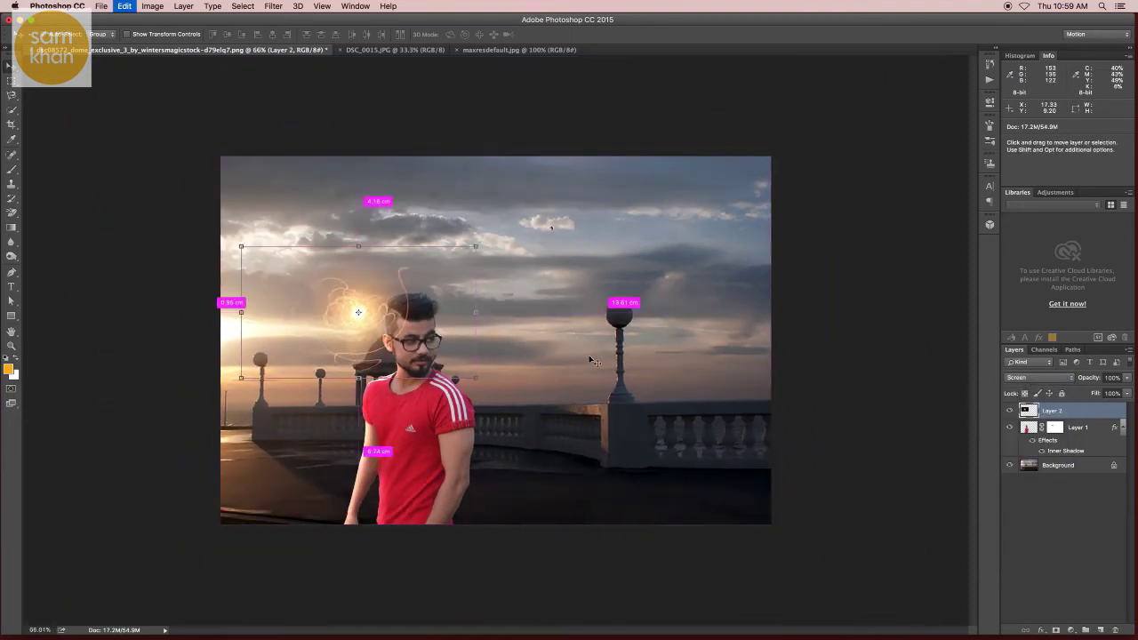
pyautogui.hotkey('ctrl', 't')
pyautogui.moveTo(474, 380); pyautogui.dragTo(610, 456)
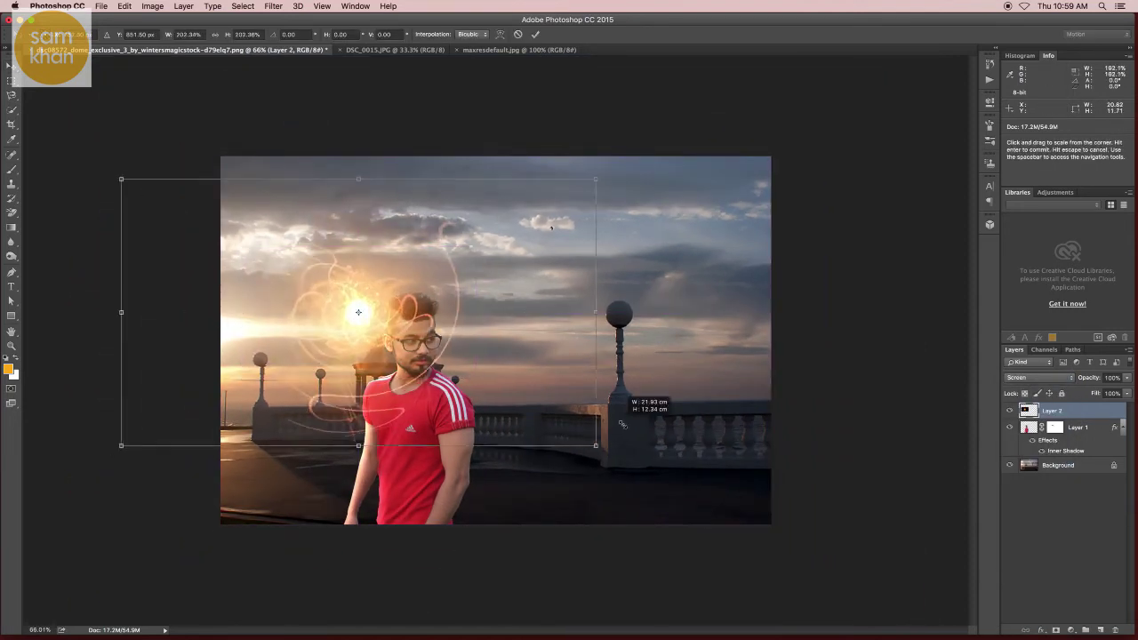
pyautogui.moveTo(493, 390)
pyautogui.mouseDown()
pyautogui.moveTo(438, 377)
pyautogui.moveTo(452, 380)
pyautogui.mouseUp()
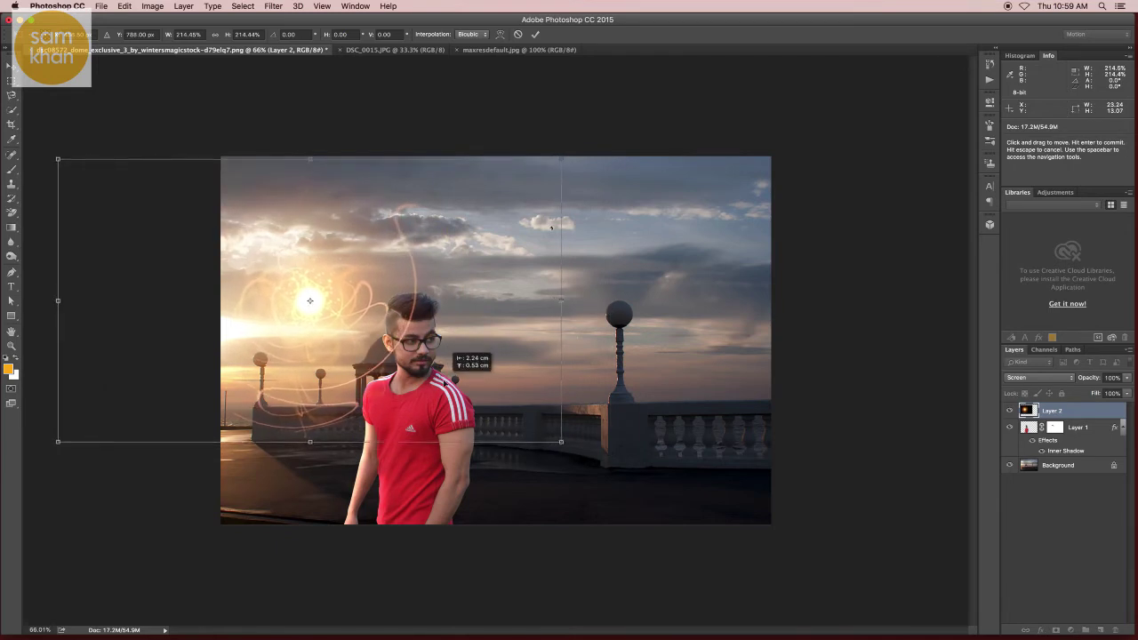
pyautogui.press('Return')
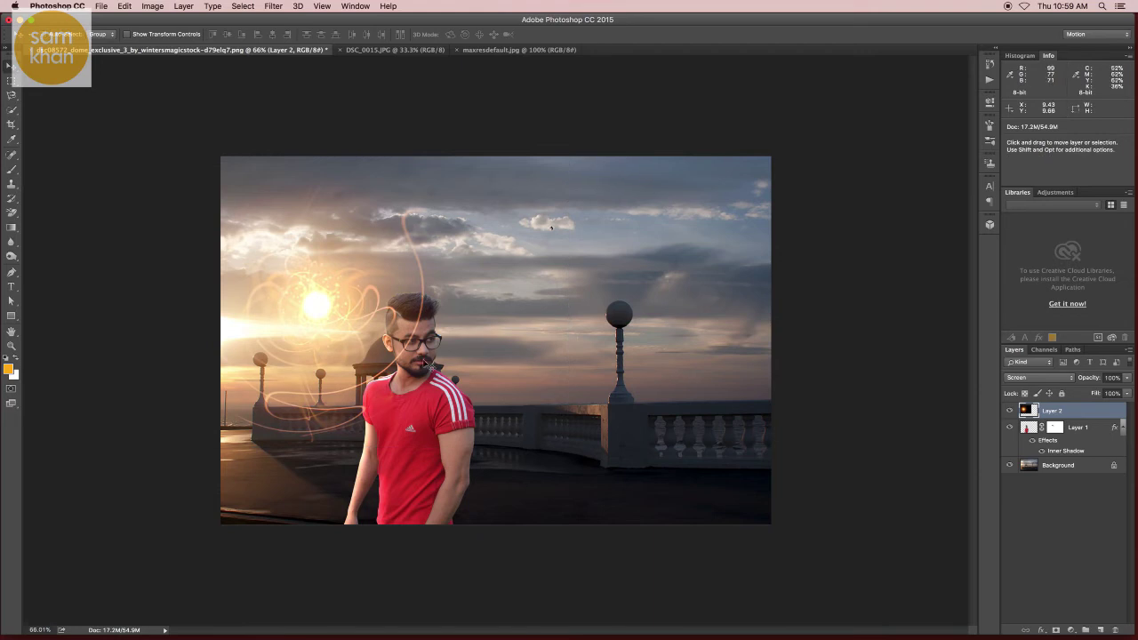
pyautogui.click(275, 7)
pyautogui.click(552, 81)
pyautogui.press('super+plus')
# - Apply a 19-pixel Gaussian Blur to the glow layer and nudge it into place
pyautogui.click(273, 6)
pyautogui.moveTo(279, 138)
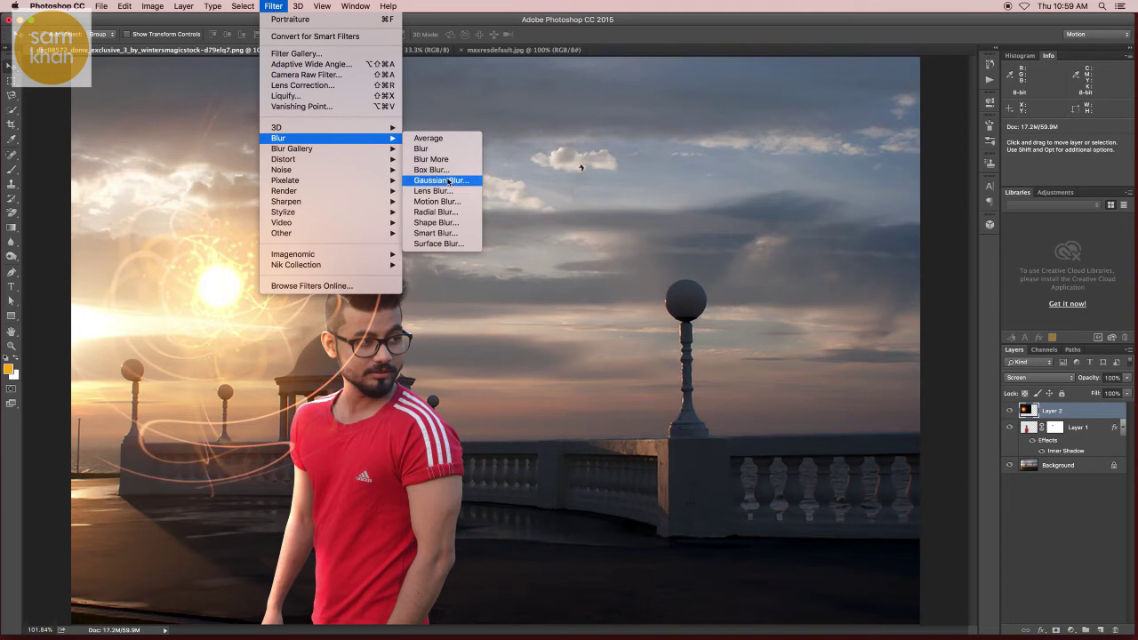
pyautogui.click(441, 179)
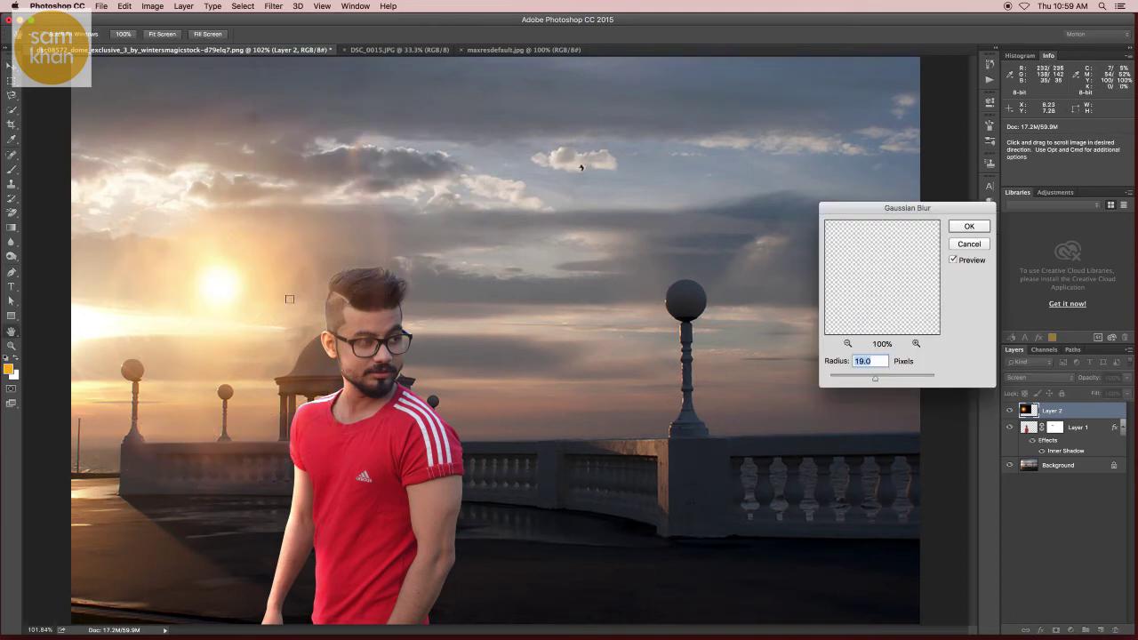
pyautogui.click(969, 228)
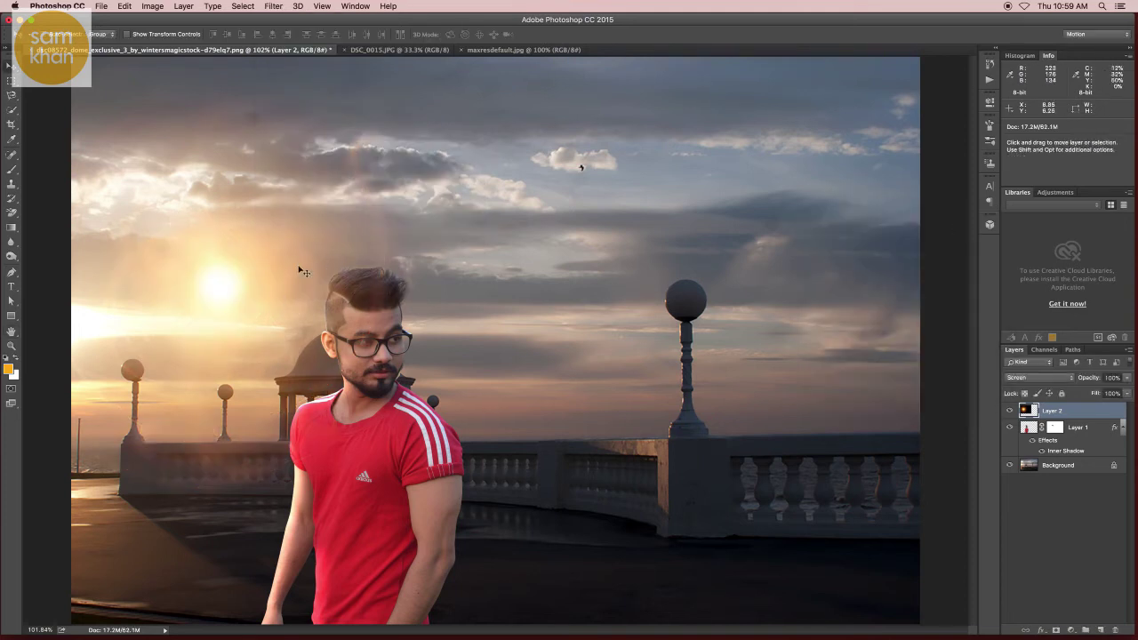
pyautogui.moveTo(304, 272); pyautogui.dragTo(294, 281)
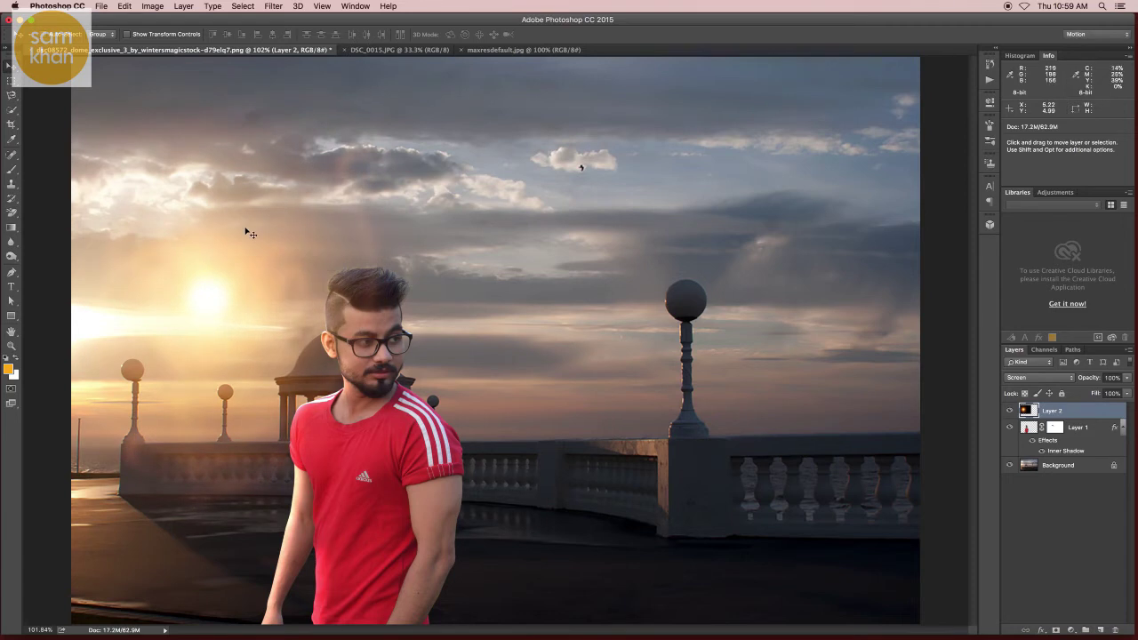
pyautogui.moveTo(247, 233); pyautogui.dragTo(253, 221)
# - Apply a second 19-pixel Gaussian Blur and reposition the glow over the sun
pyautogui.click(271, 6)
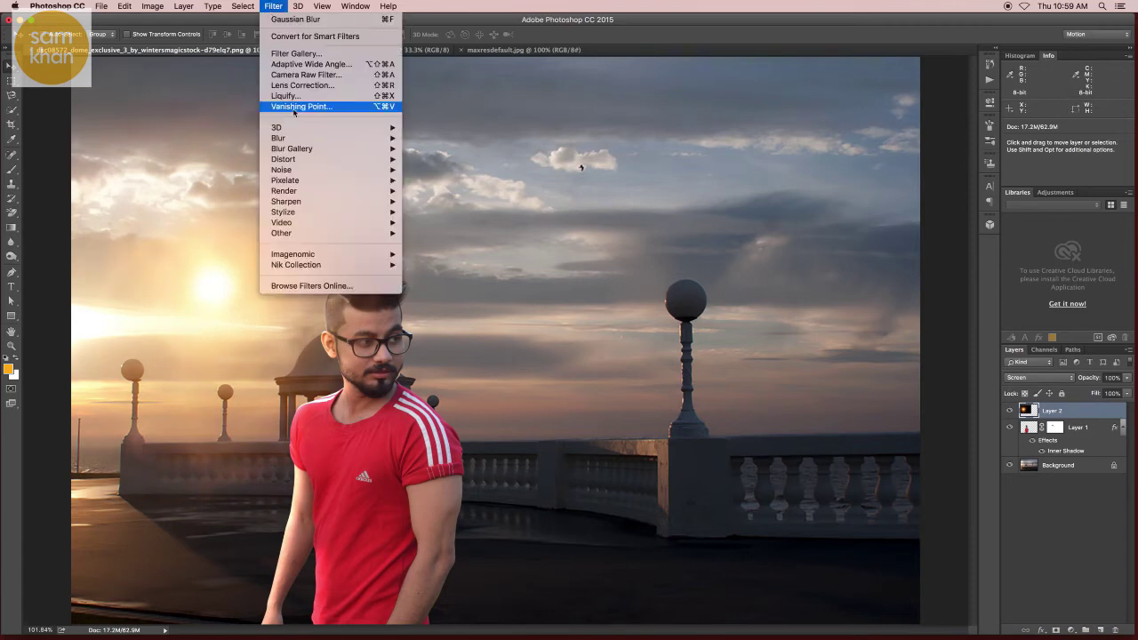
pyautogui.click(442, 182)
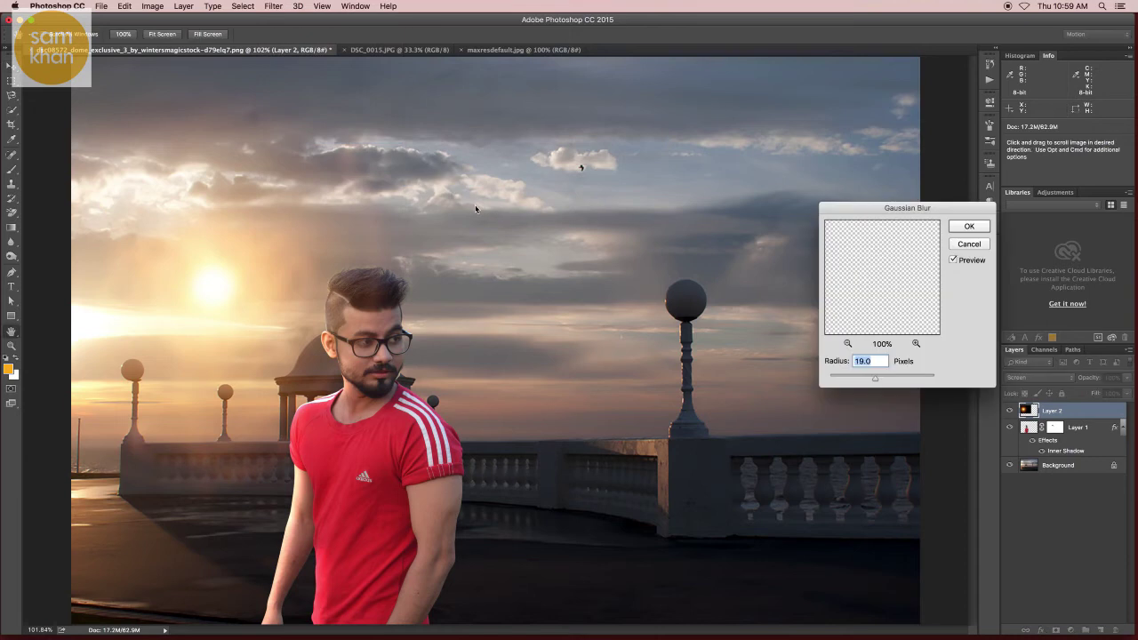
pyautogui.click(970, 227)
pyautogui.moveTo(303, 264); pyautogui.dragTo(310, 268)
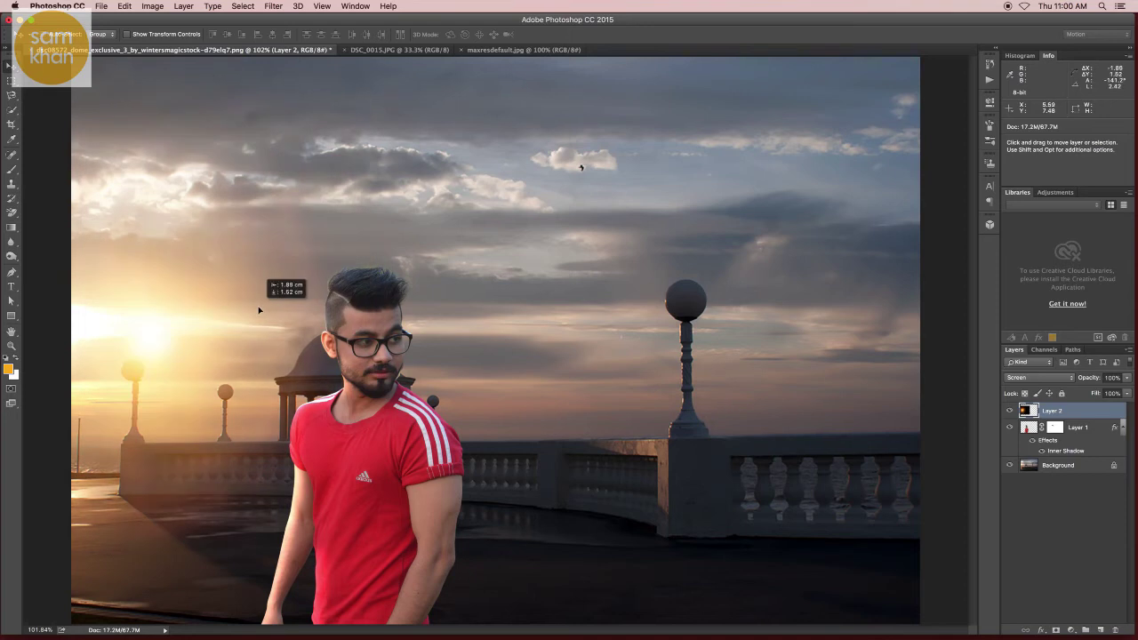
pyautogui.moveTo(311, 269); pyautogui.dragTo(311, 288)
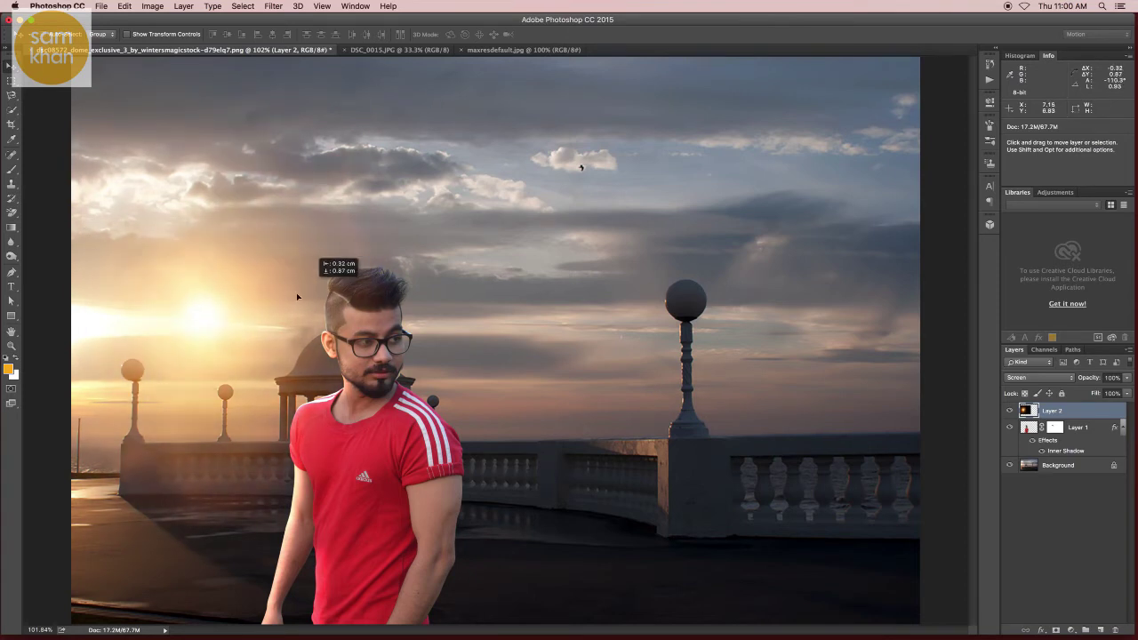
pyautogui.moveTo(298, 297)
pyautogui.mouseDown()
pyautogui.moveTo(262, 305)
pyautogui.moveTo(262, 320)
pyautogui.moveTo(301, 289)
pyautogui.moveTo(281, 230)
pyautogui.moveTo(288, 277)
pyautogui.mouseUp()
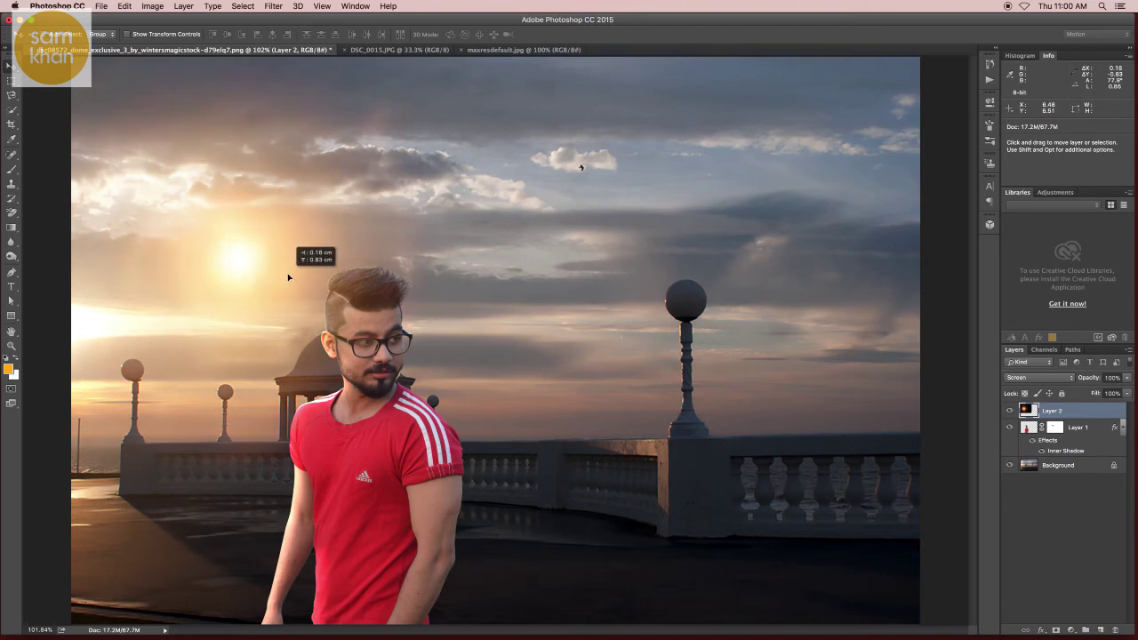
pyautogui.press('super+minus')
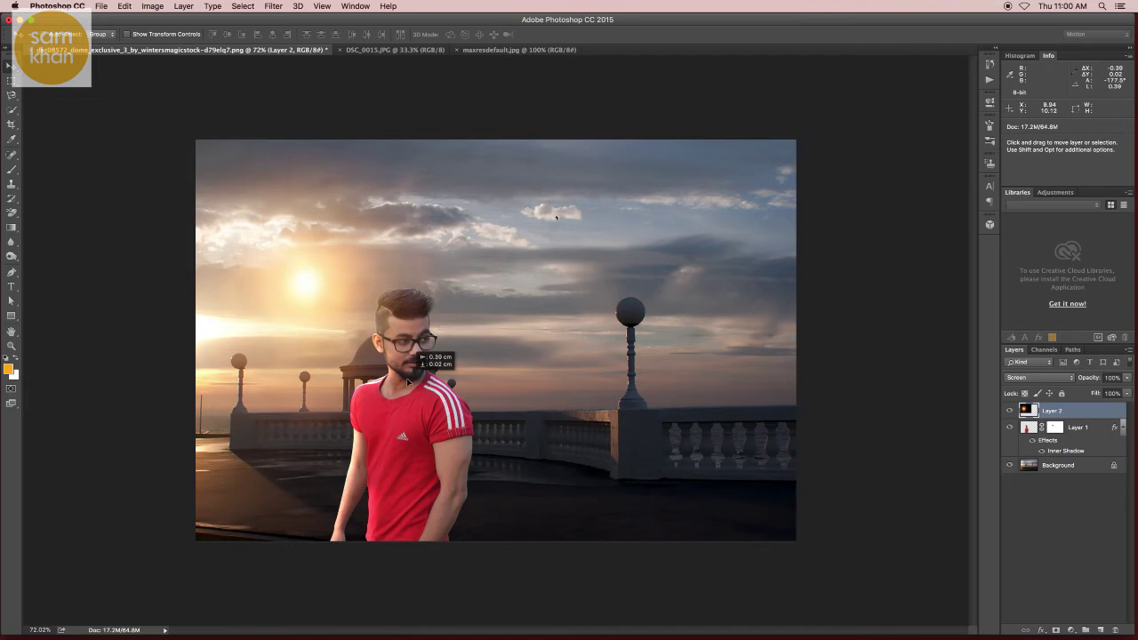
pyautogui.press('z')
pyautogui.click(401, 442)
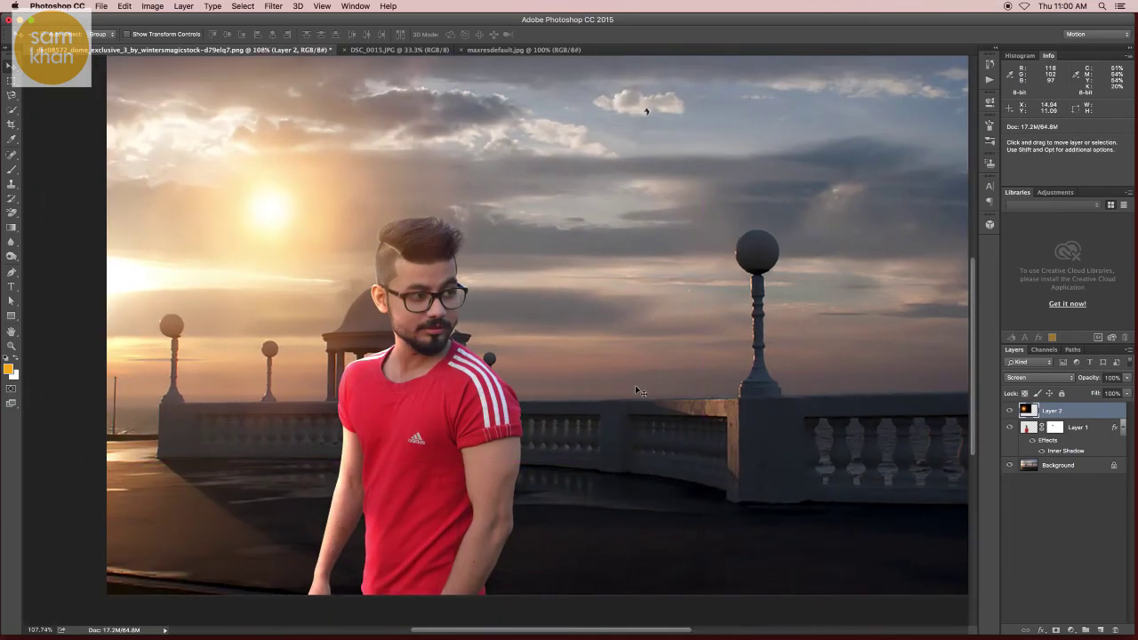
pyautogui.press('super+0')
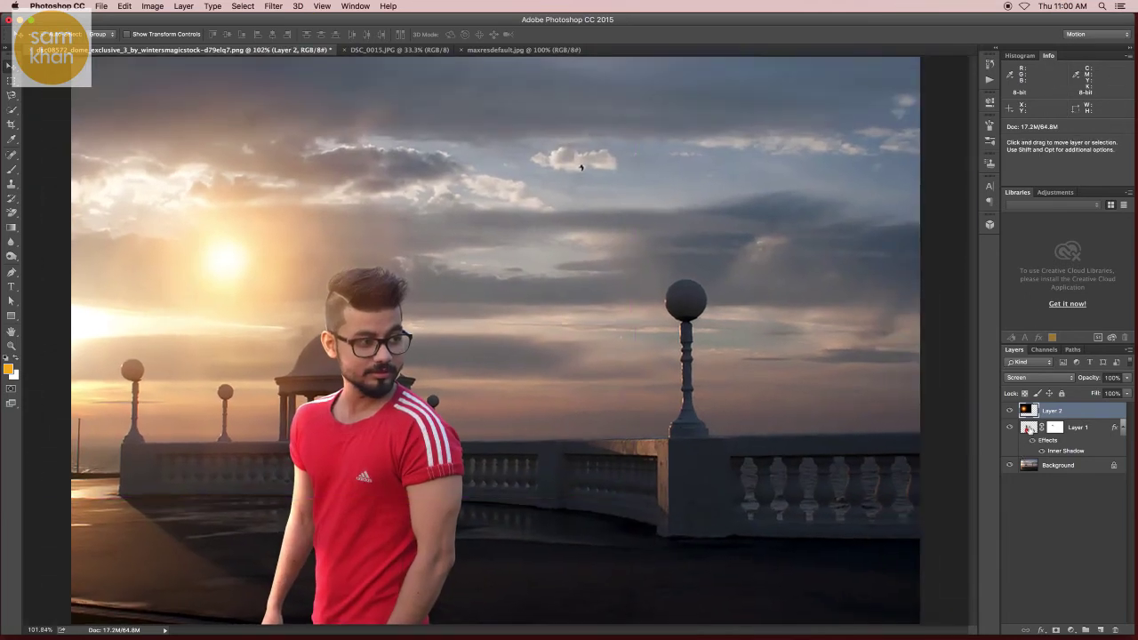
pyautogui.click(1028, 430)
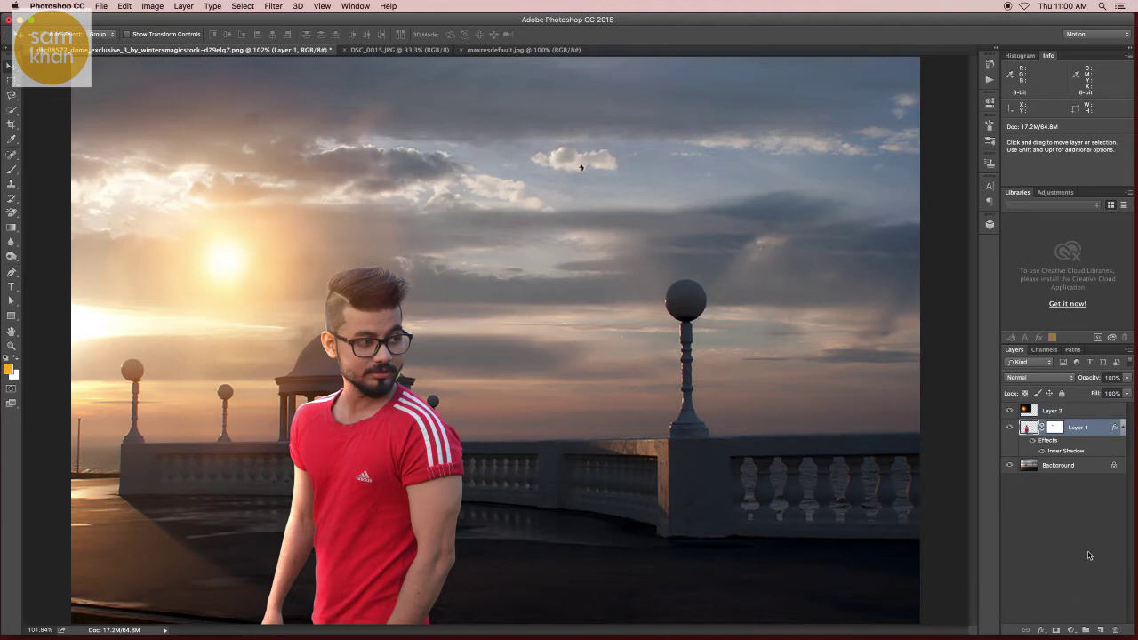
pyautogui.click(1072, 630)
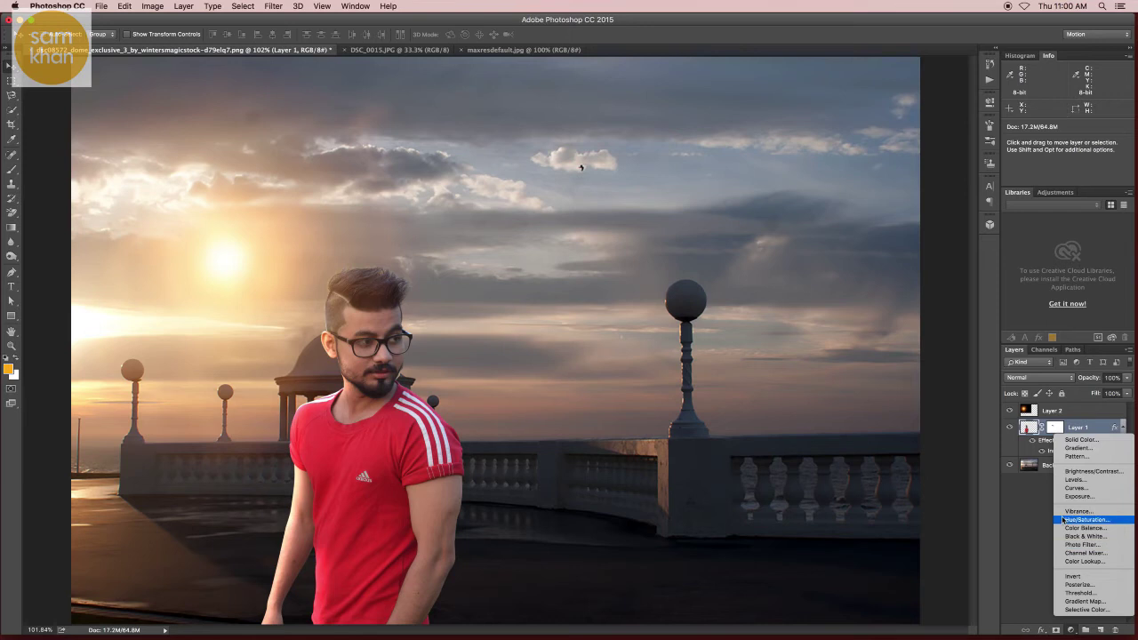
pyautogui.click(1083, 481)
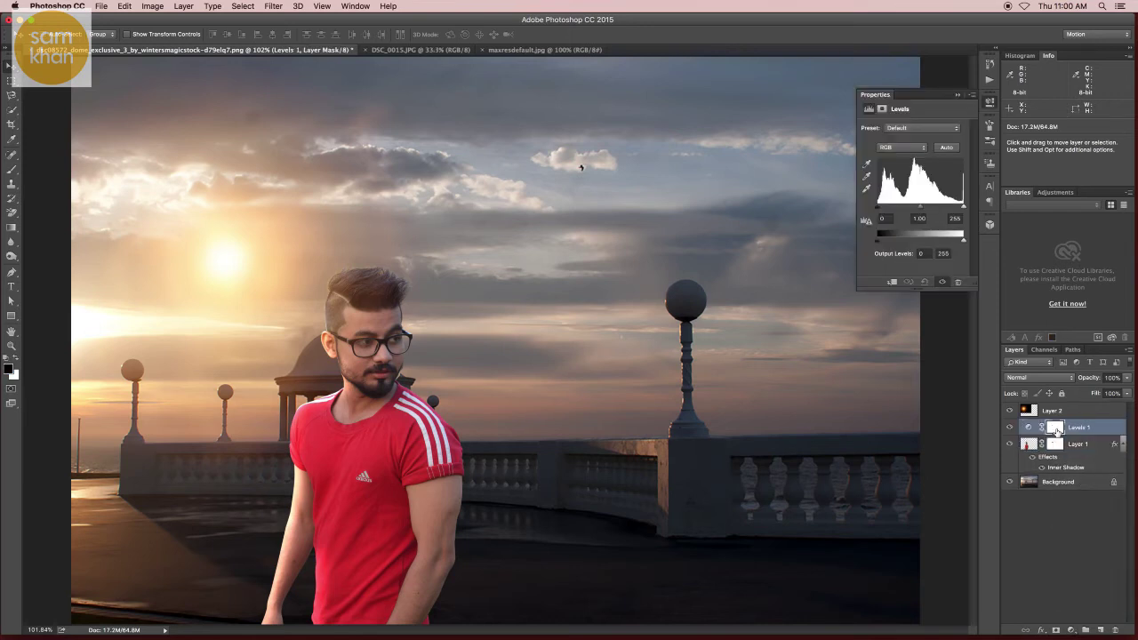
pyautogui.press('super+i')
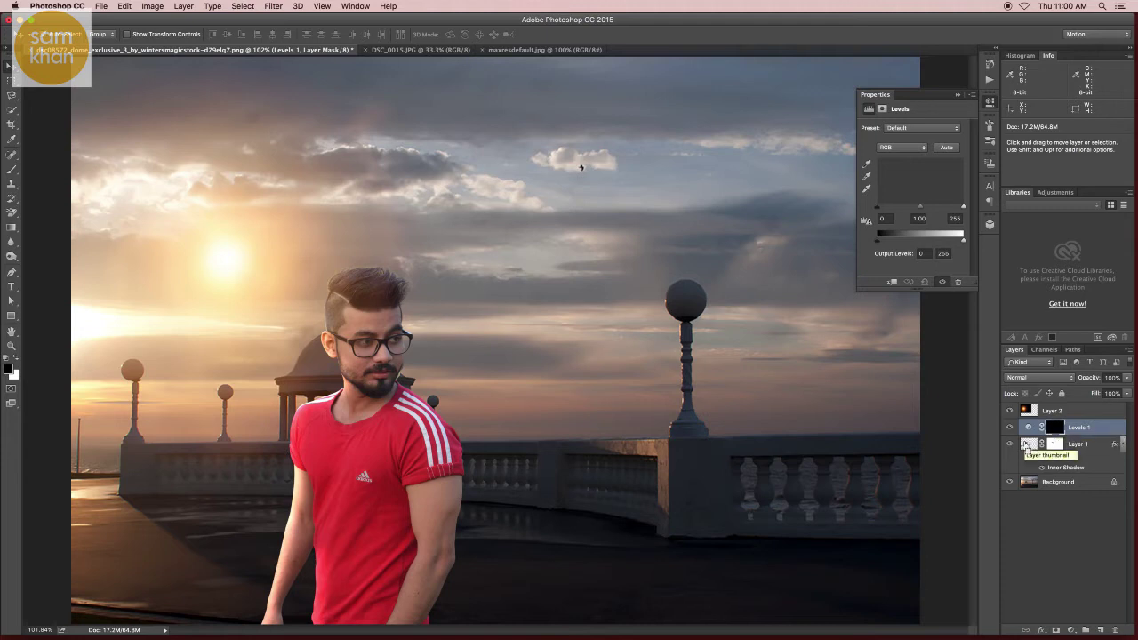
pyautogui.keyDown('super'); pyautogui.click(1029, 444); pyautogui.keyUp('super')
pyautogui.keyDown('super'); pyautogui.click(1055, 448); pyautogui.keyUp('super')
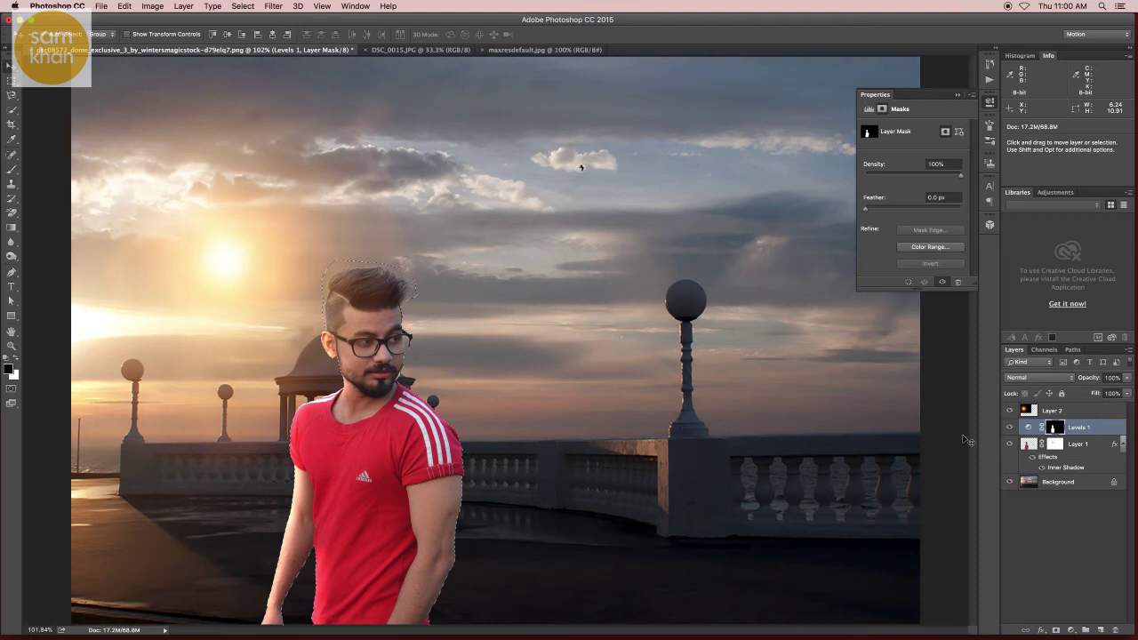
pyautogui.hotkey('ctrl', 'd')
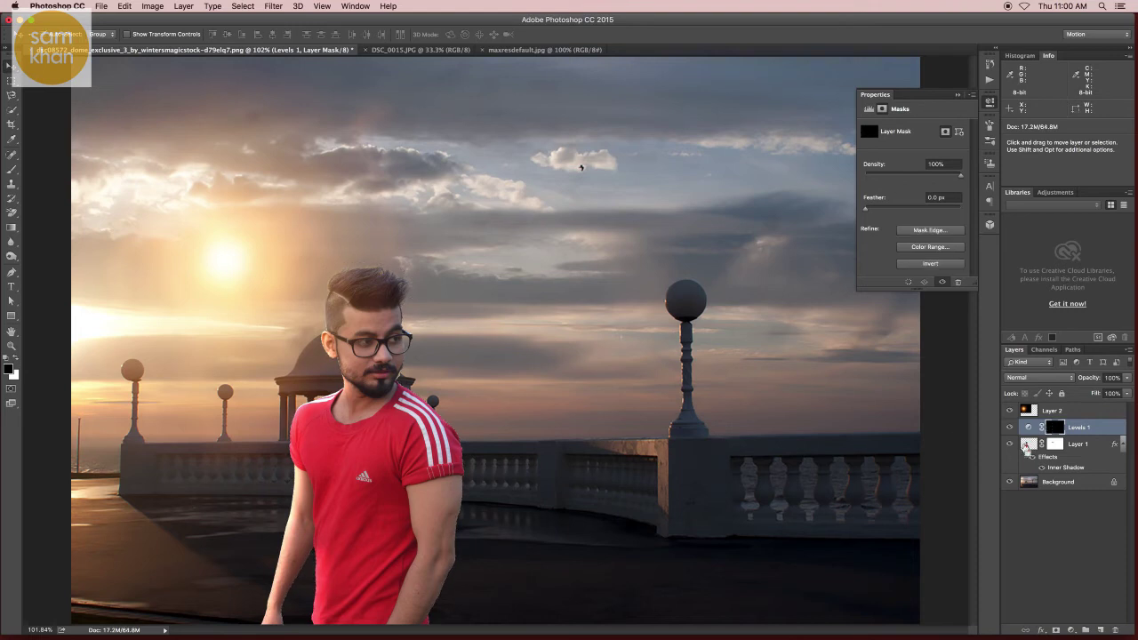
pyautogui.hotkey('ctrl', 'i')
pyautogui.click(1031, 431)
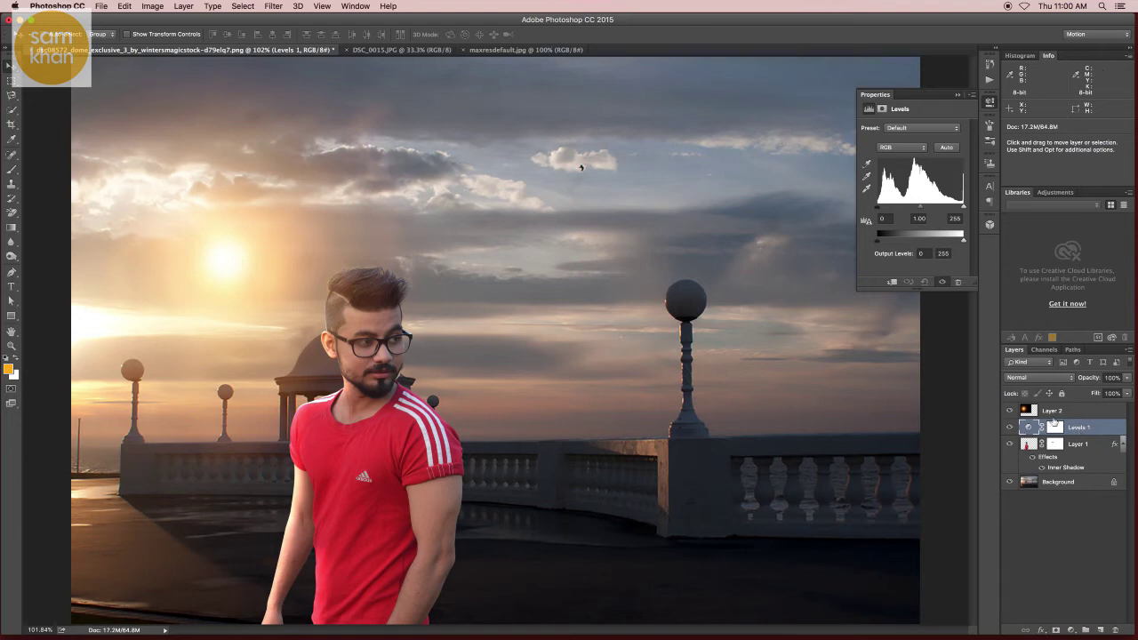
pyautogui.click(1116, 630)
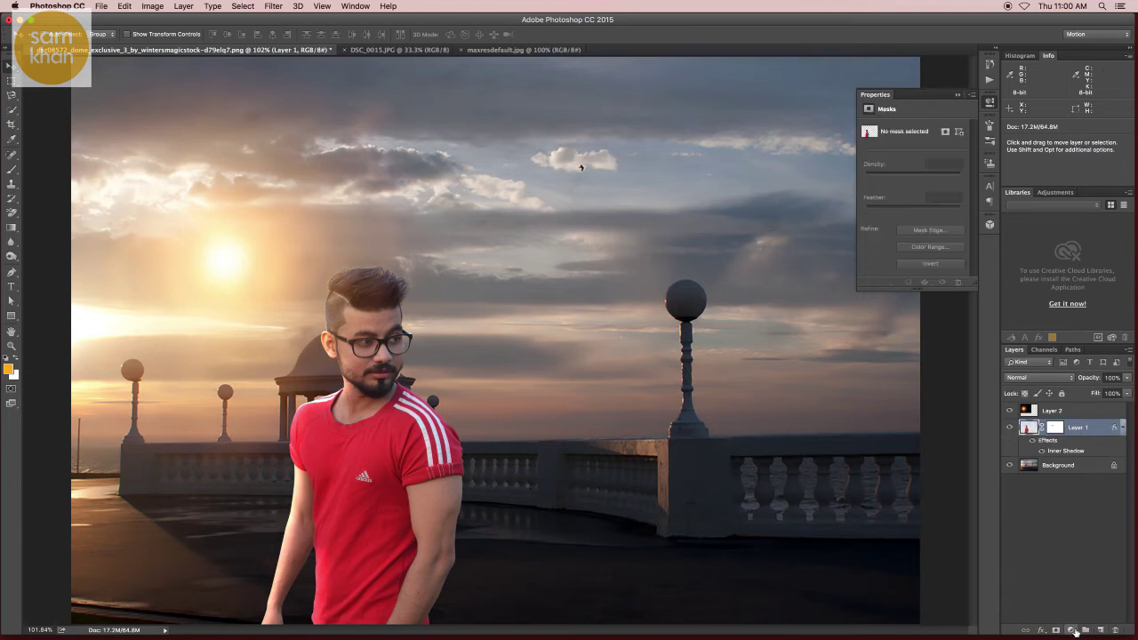
# - Add a fully desaturating Hue/Saturation adjustment with its mask inverted to black
pyautogui.click(1072, 629)
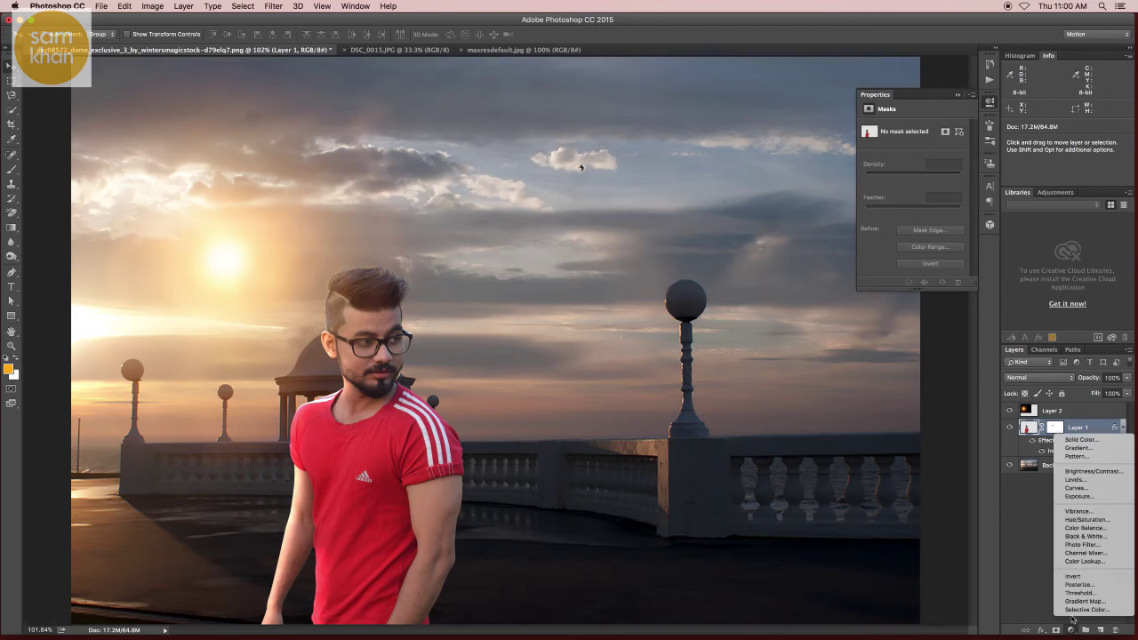
pyautogui.click(1076, 517)
pyautogui.moveTo(912, 192); pyautogui.dragTo(838, 187)
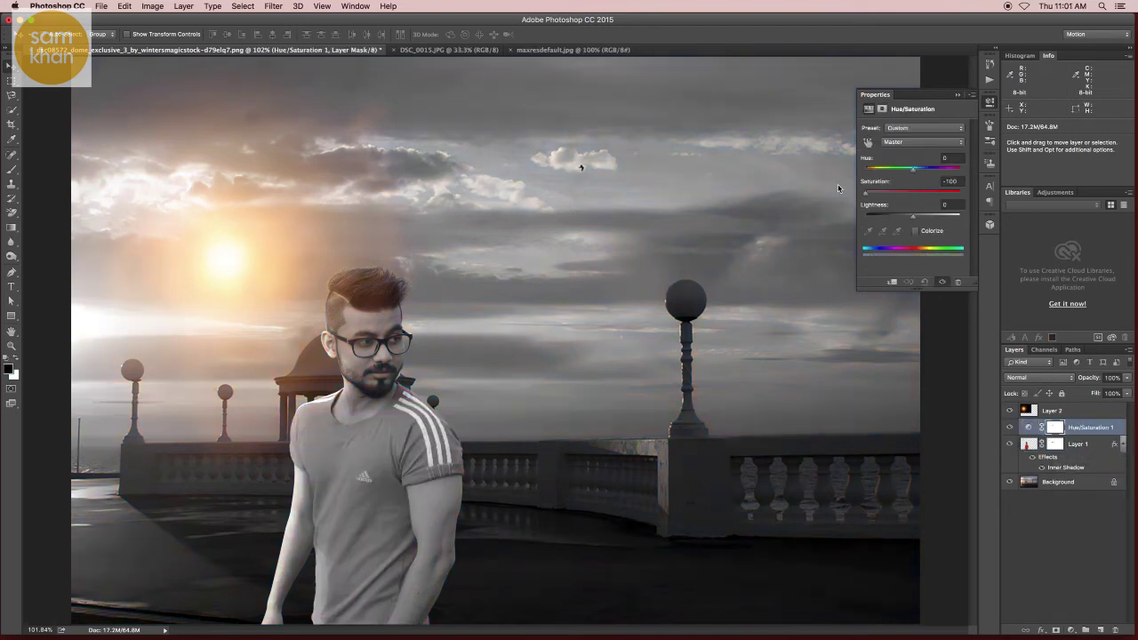
pyautogui.click(1057, 428)
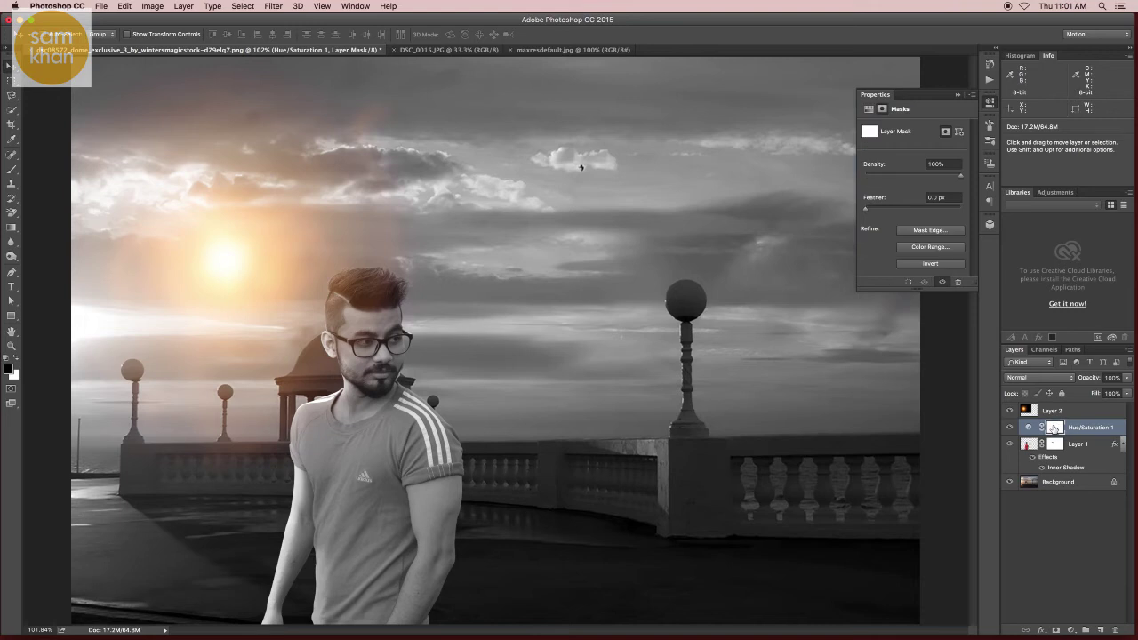
pyautogui.hotkey('ctrl', 'i')
# - Set up a white brush, then return to the Move tool with Layer 1 targeted
pyautogui.scroll(3, 454, 302)
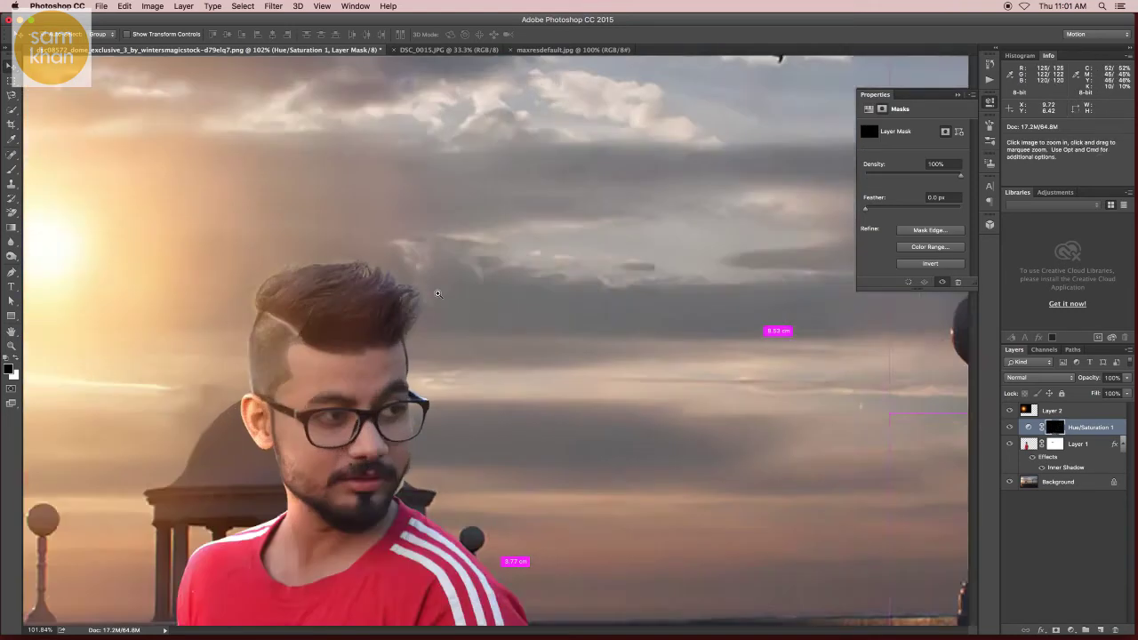
pyautogui.scroll(2, 450, 301)
pyautogui.press('b')
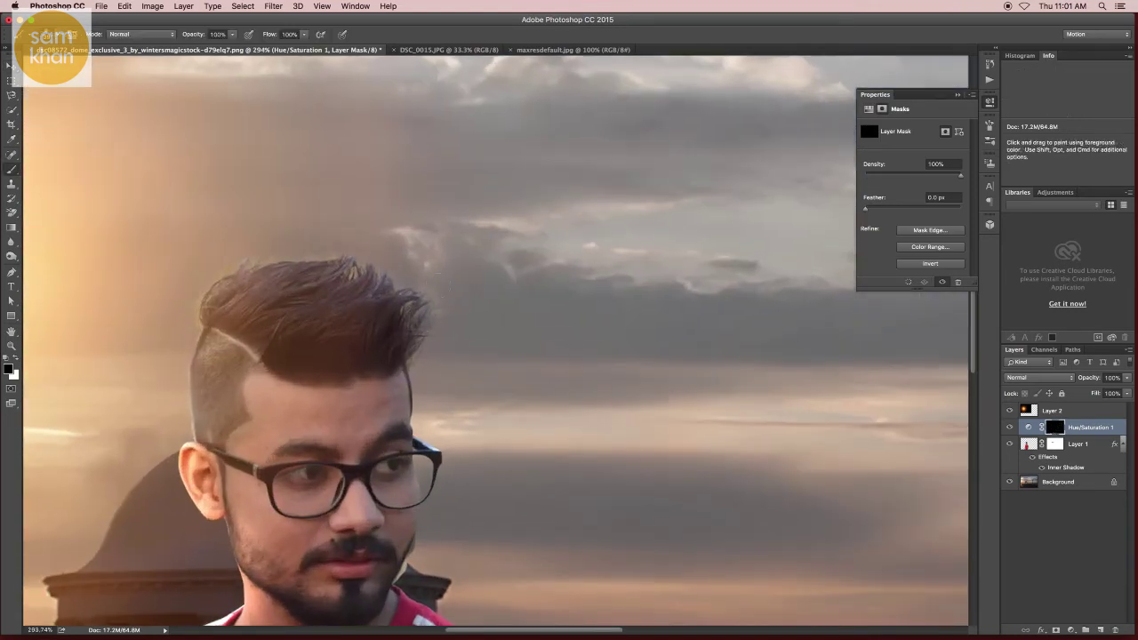
pyautogui.press('x')
pyautogui.scroll(-3, 456, 354)
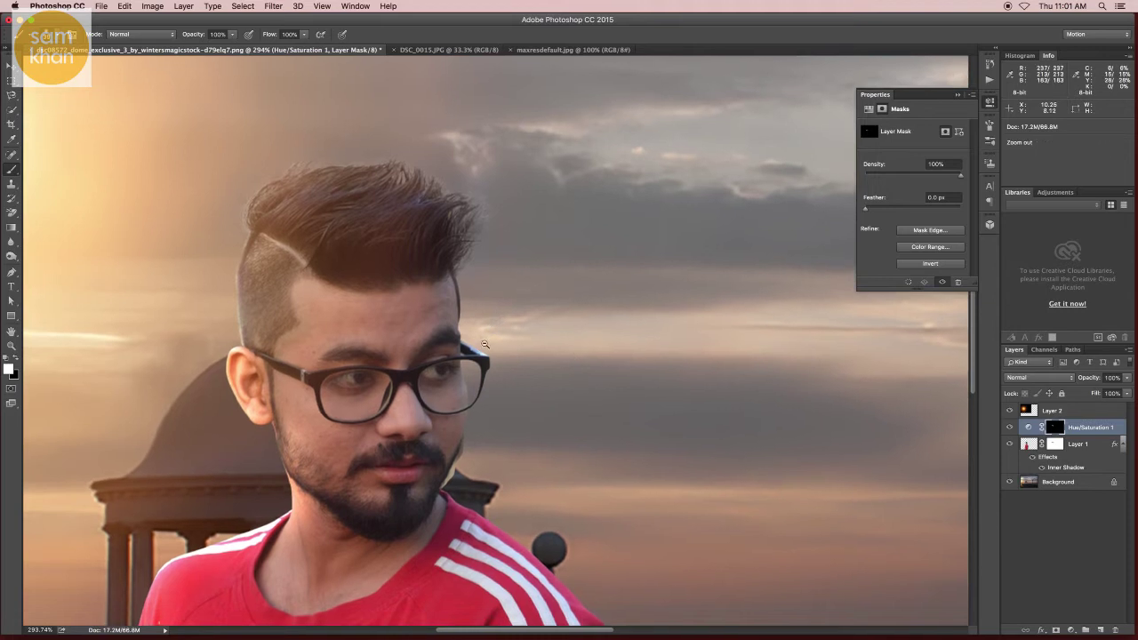
pyautogui.scroll(-3, 757, 85)
pyautogui.press('v')
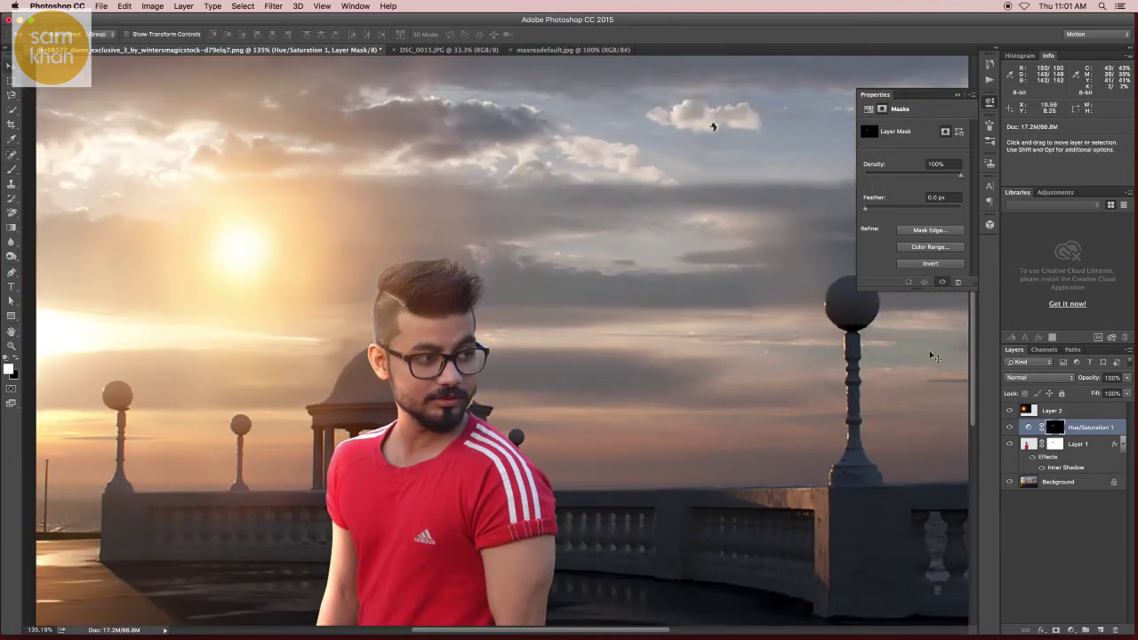
pyautogui.click(1032, 447)
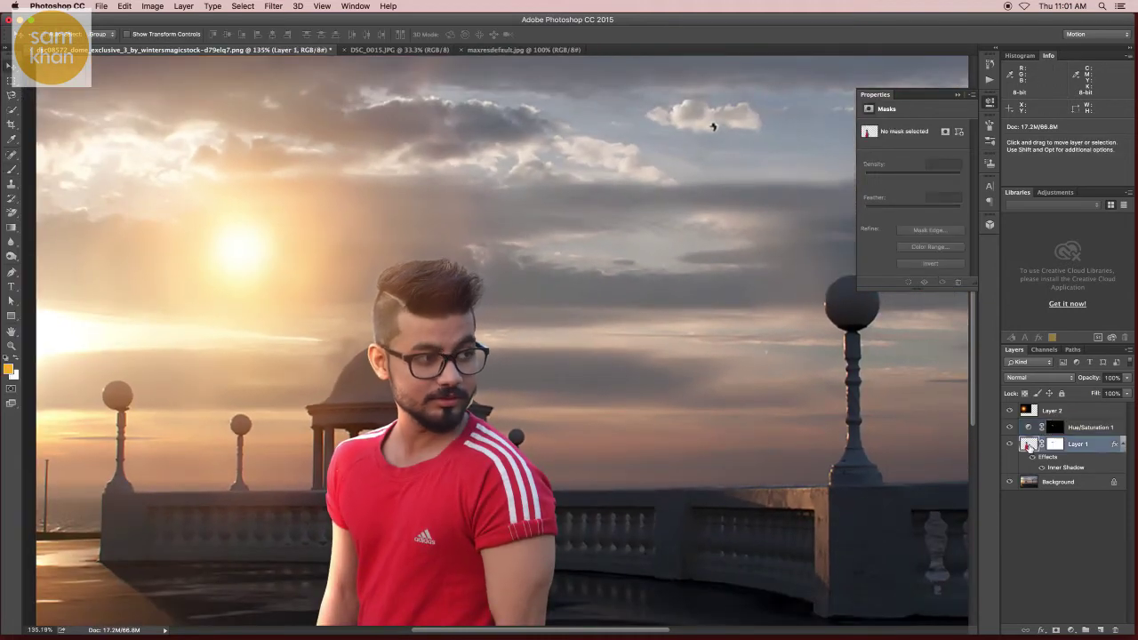
# - Apply Camera Raw to Layer 1: exposure +0.35, whites +17, blacks +22, clarity +48
pyautogui.click(273, 7)
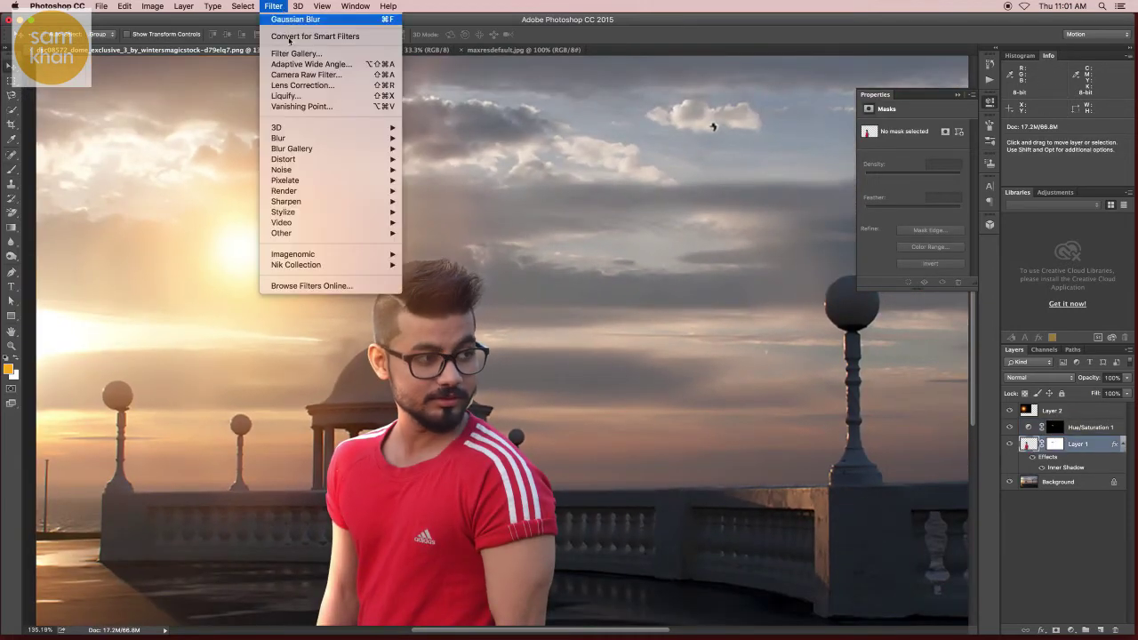
pyautogui.click(324, 77)
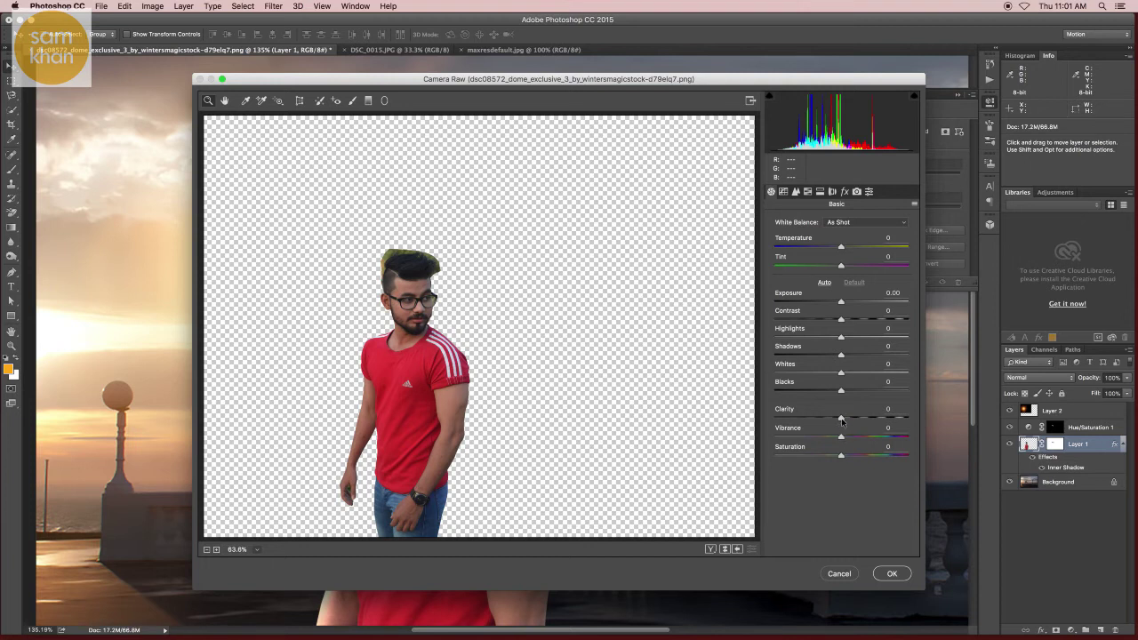
pyautogui.moveTo(841, 418)
pyautogui.mouseDown()
pyautogui.moveTo(862, 418)
pyautogui.moveTo(852, 434)
pyautogui.mouseUp()
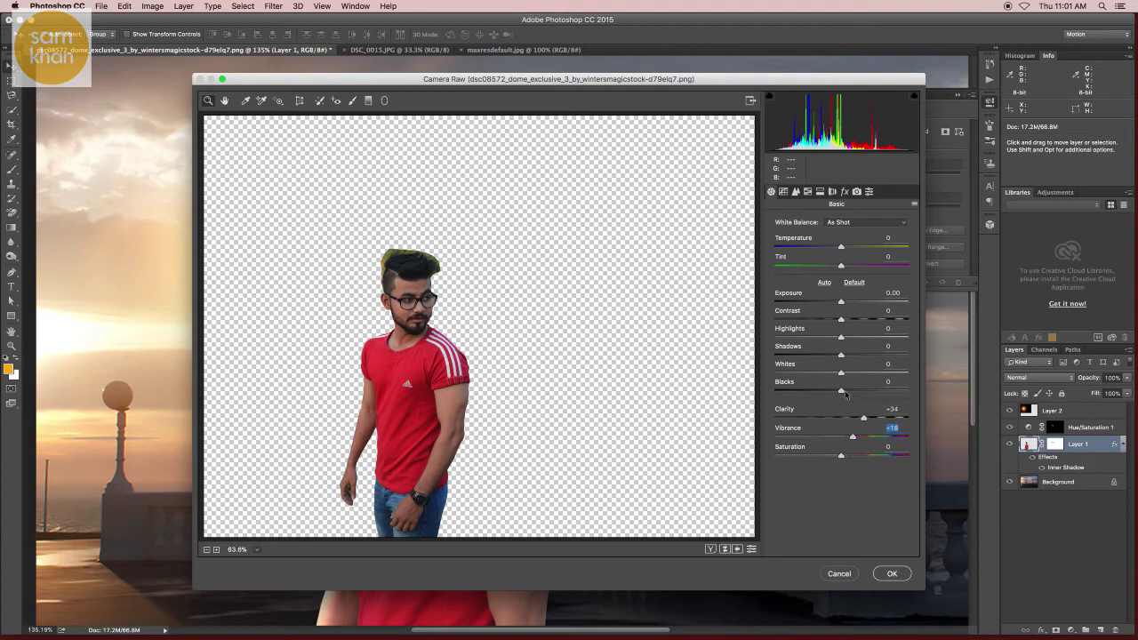
pyautogui.moveTo(841, 391); pyautogui.dragTo(856, 392)
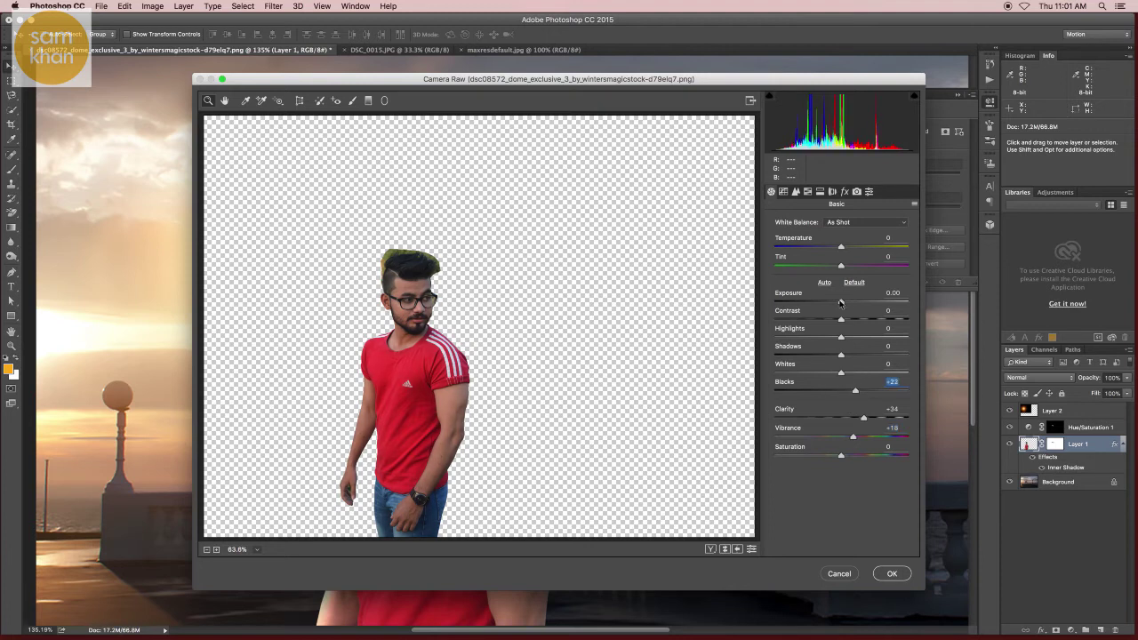
pyautogui.moveTo(841, 302); pyautogui.dragTo(846, 302)
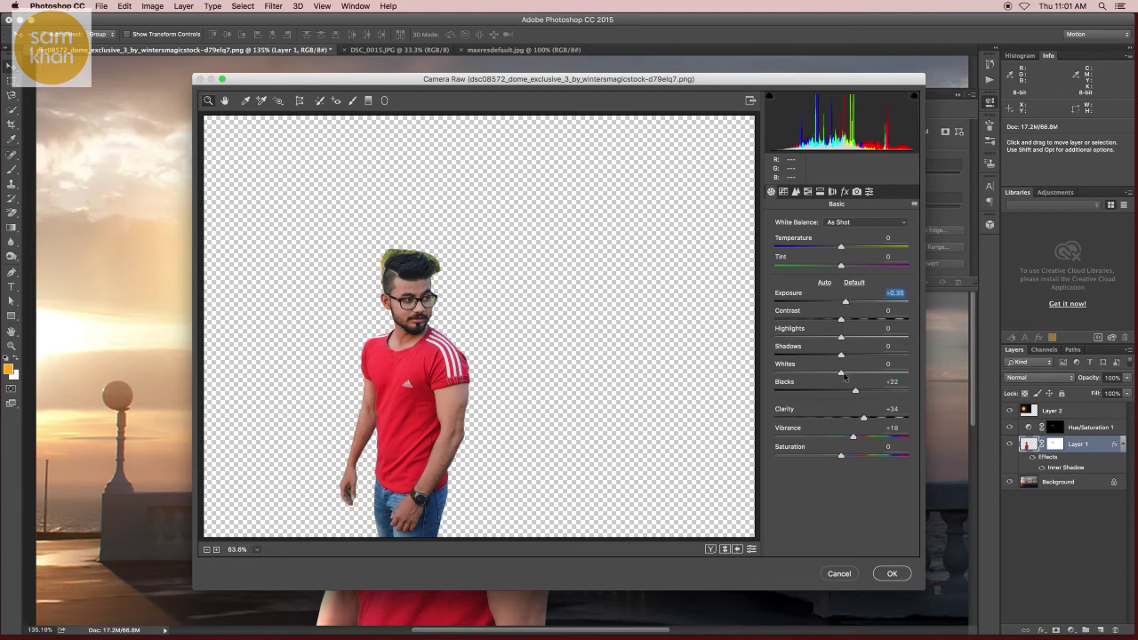
pyautogui.moveTo(844, 377)
pyautogui.mouseDown()
pyautogui.moveTo(854, 377)
pyautogui.moveTo(844, 358)
pyautogui.moveTo(854, 355)
pyautogui.moveTo(850, 320)
pyautogui.mouseUp()
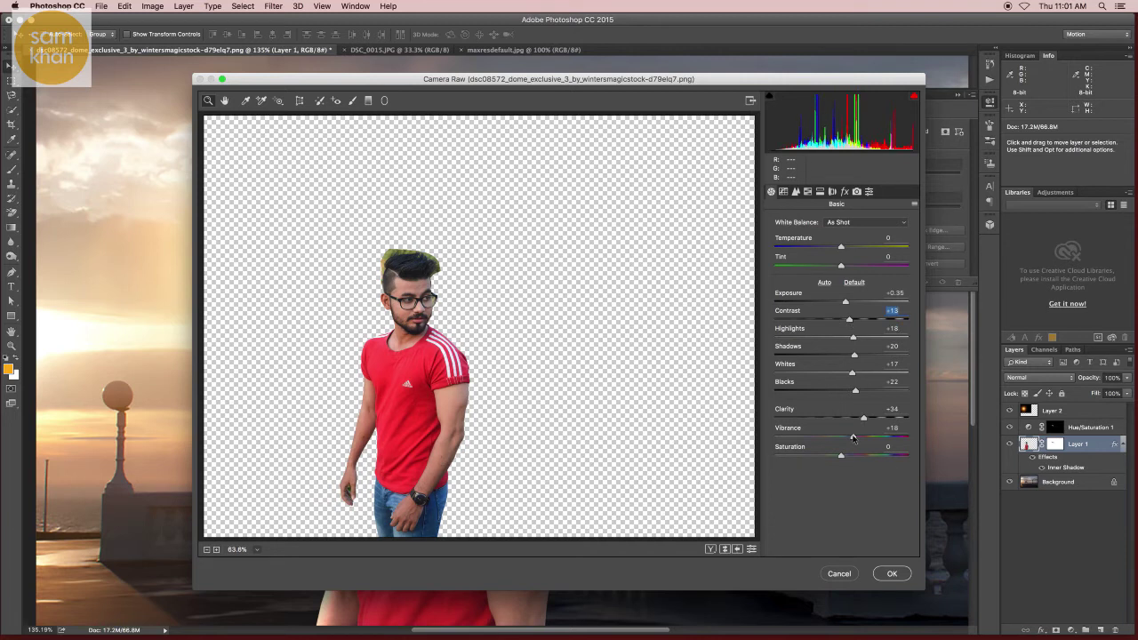
pyautogui.moveTo(852, 438); pyautogui.dragTo(872, 419)
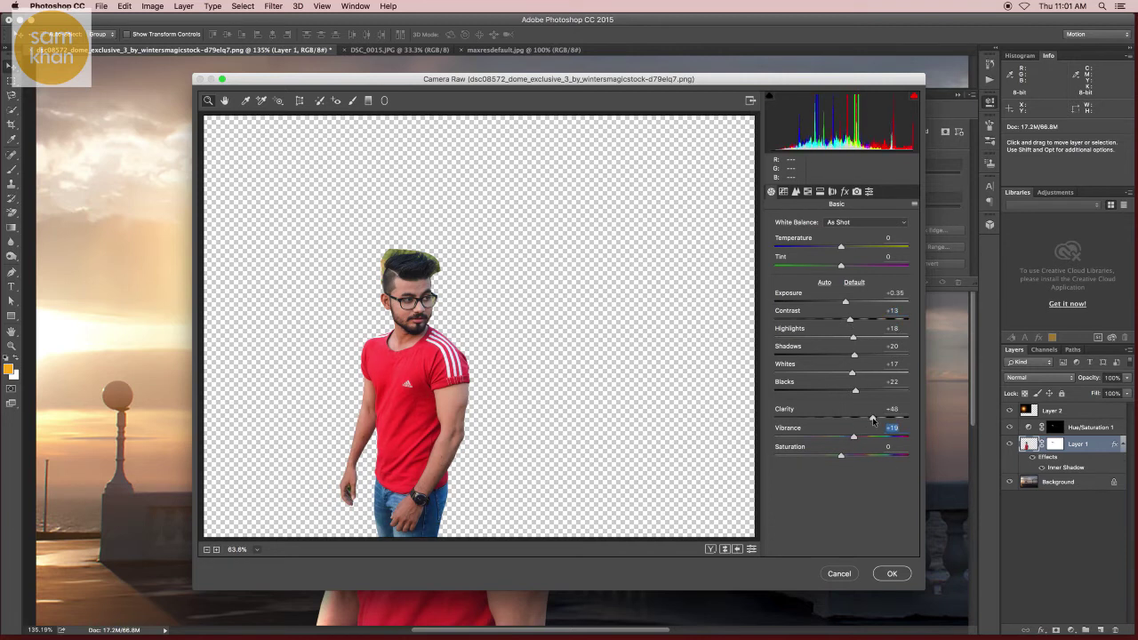
pyautogui.click(872, 418)
pyautogui.click(890, 572)
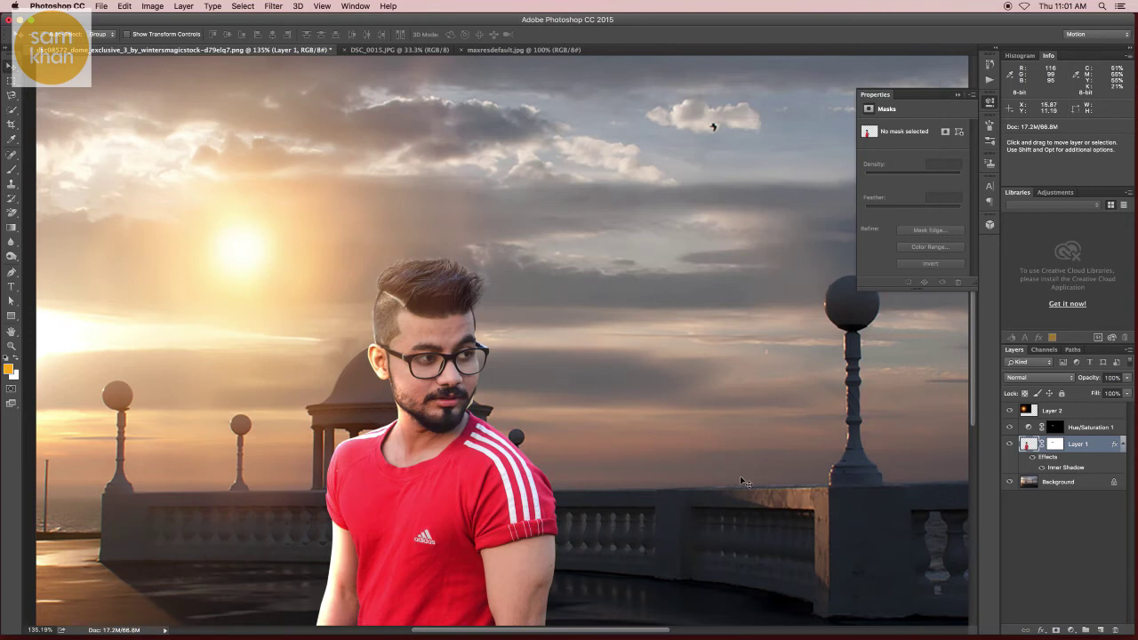
pyautogui.hotkey('ctrl', '0')
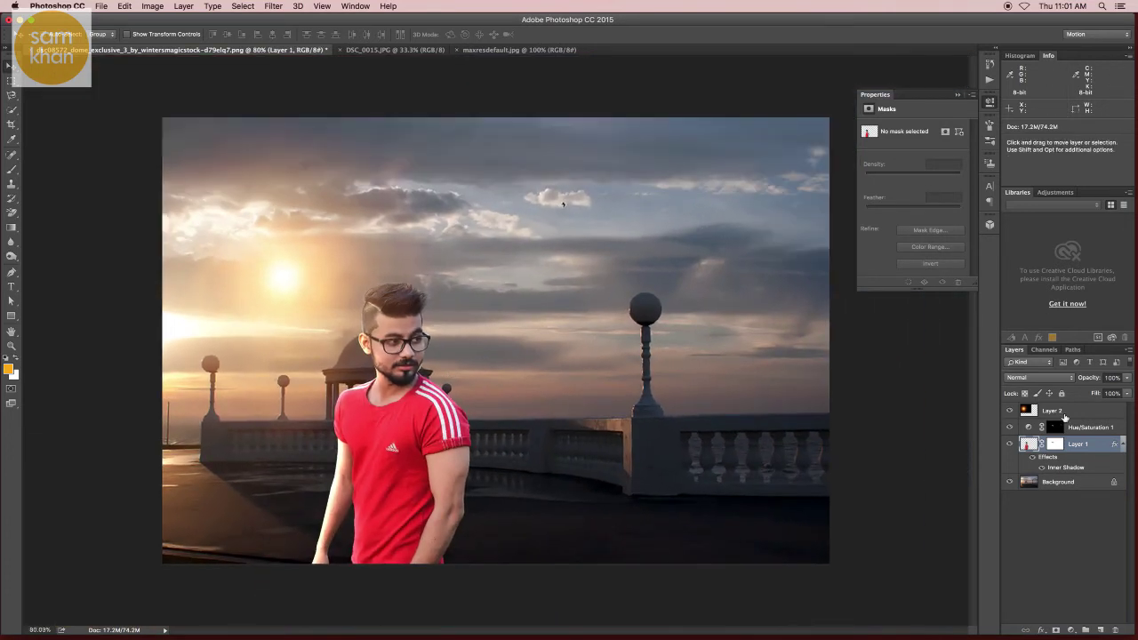
pyautogui.click(1068, 414)
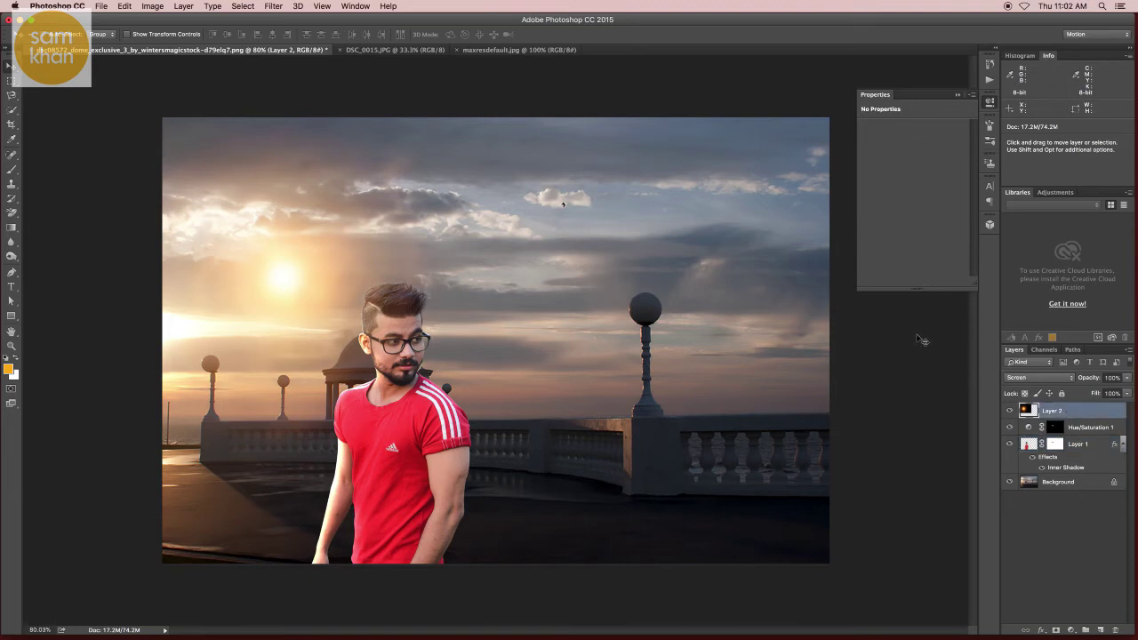
# - Stamp all visible layers into a merged top layer and rename it 'copy'
pyautogui.keyDown('shift'); pyautogui.click(1070, 481); pyautogui.keyUp('shift')
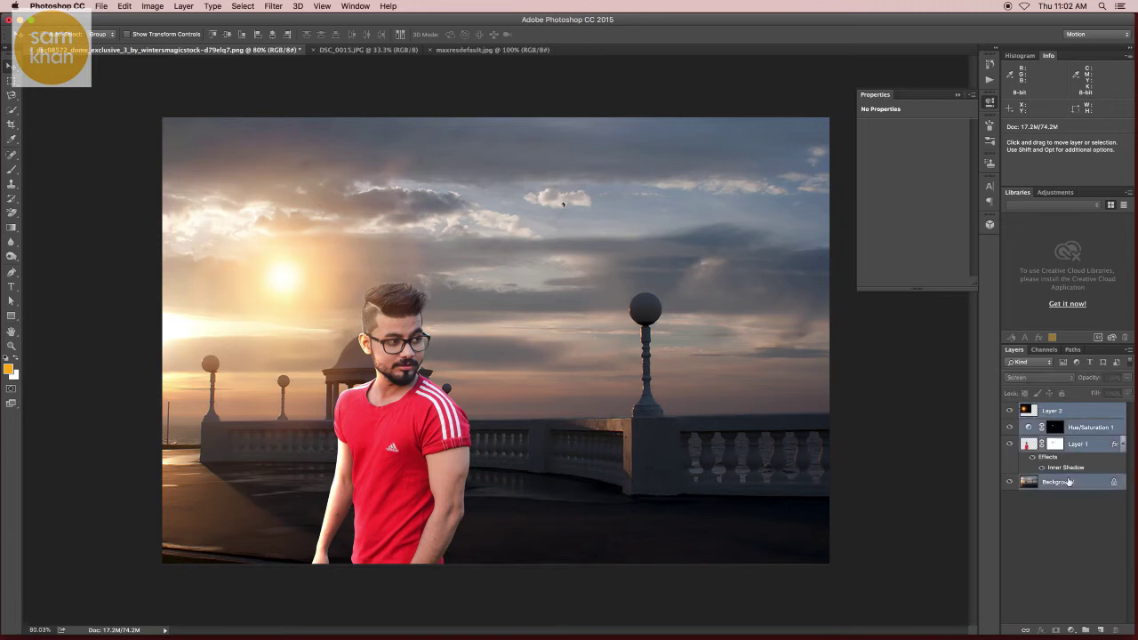
pyautogui.click(1123, 448)
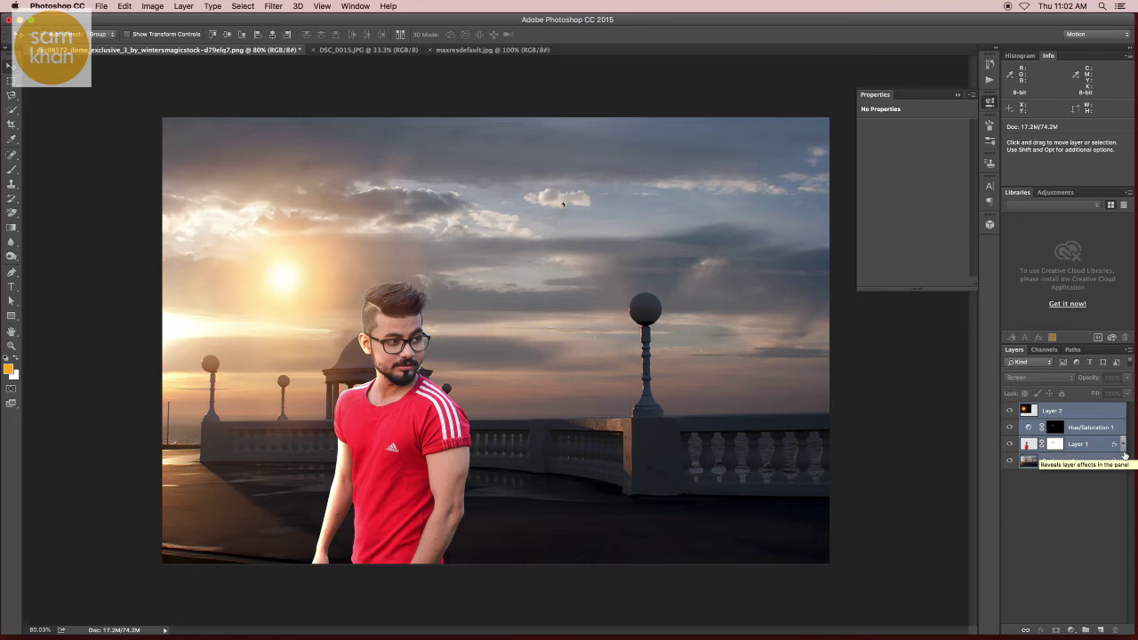
pyautogui.moveTo(1081, 461)
pyautogui.mouseDown()
pyautogui.moveTo(1089, 606)
pyautogui.moveTo(1103, 629)
pyautogui.mouseUp()
pyautogui.click(1127, 351)
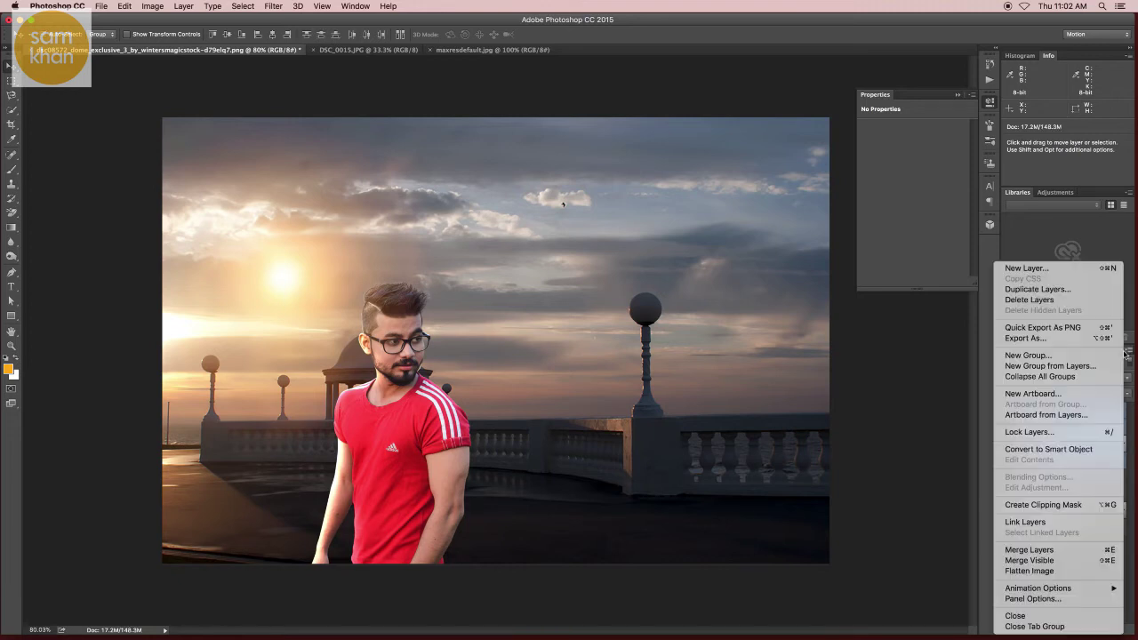
pyautogui.click(1059, 560)
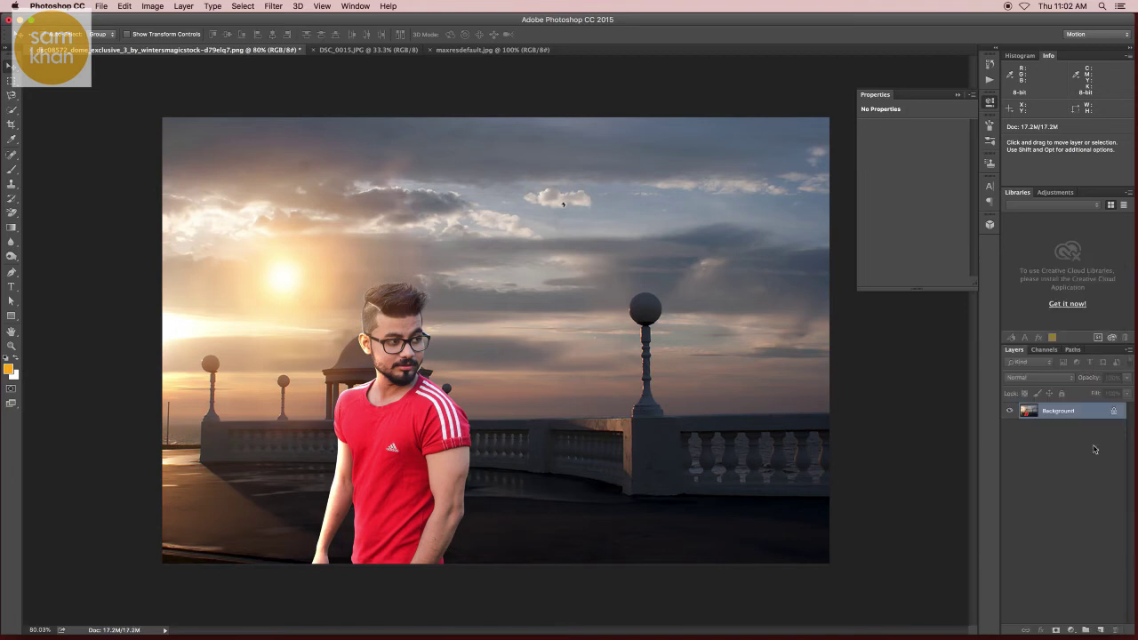
pyautogui.click(1128, 350)
pyautogui.click(1050, 550)
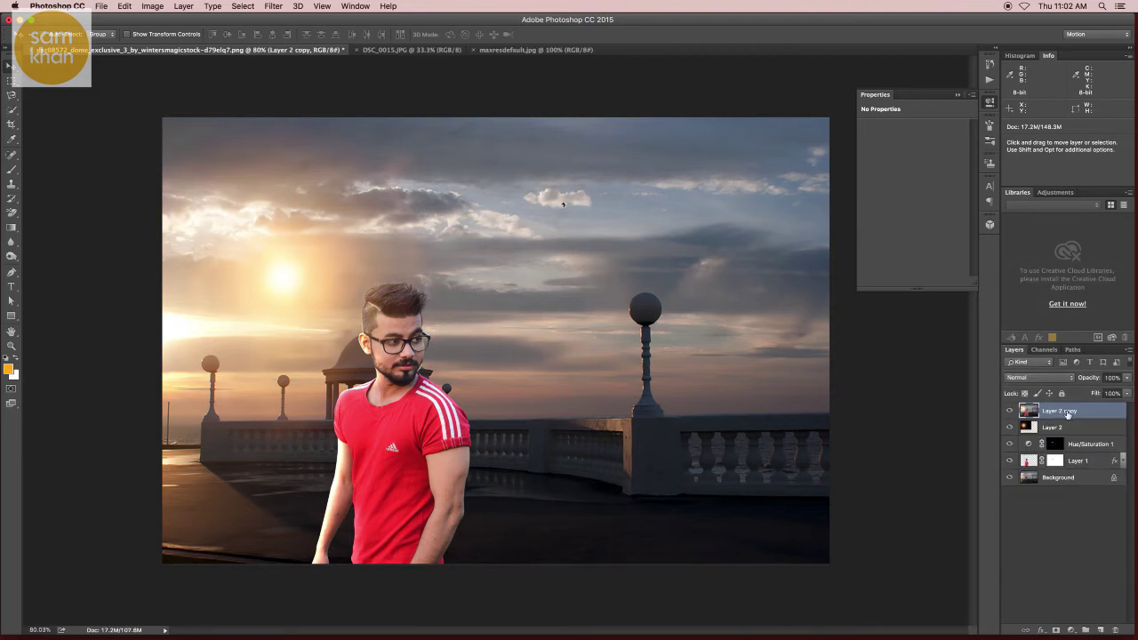
pyautogui.doubleClick(1068, 412)
pyautogui.write('co')
pyautogui.press('Return')
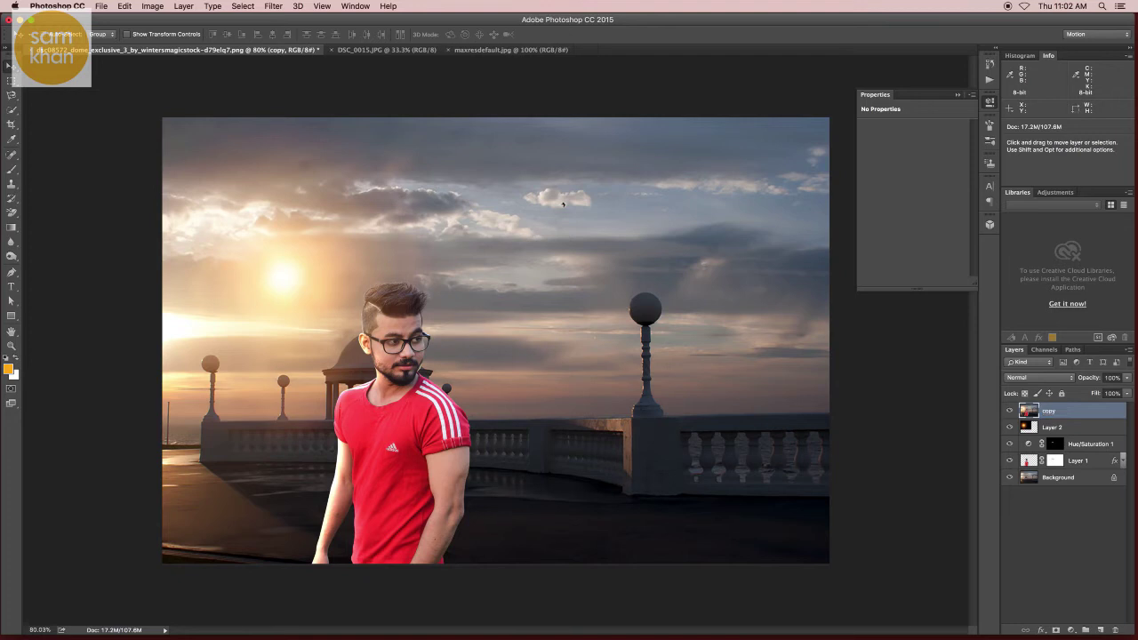
# - Open Camera Raw on the copy layer and draw a graduated filter from the head downward
pyautogui.click(274, 6)
pyautogui.click(666, 329)
pyautogui.hotkey('ctrl', 'shift', 'a')
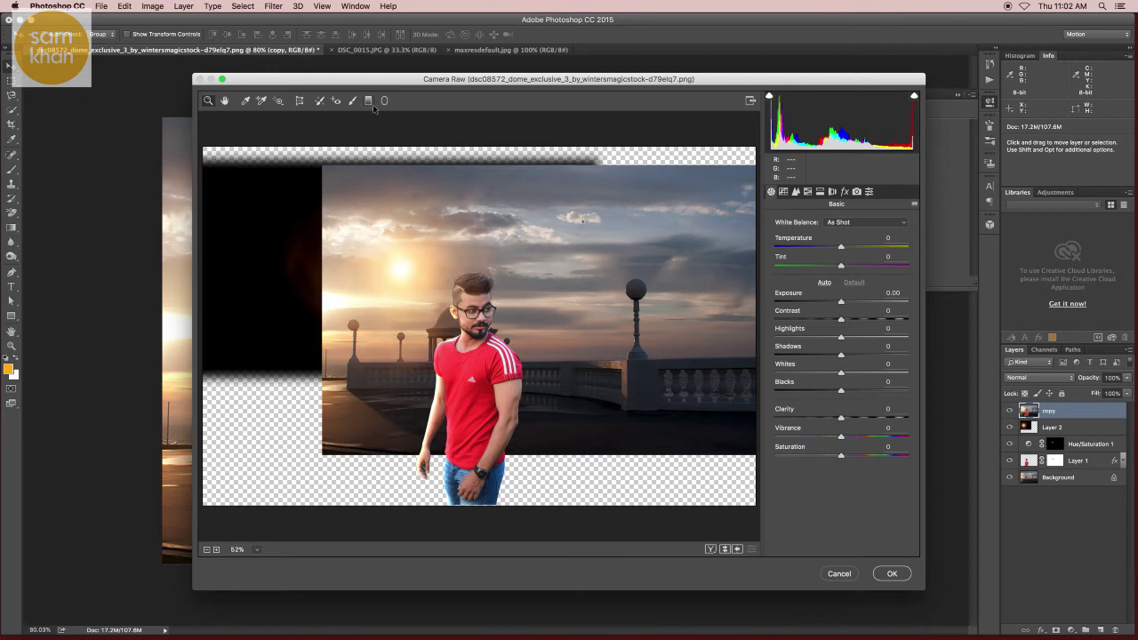
pyautogui.click(369, 102)
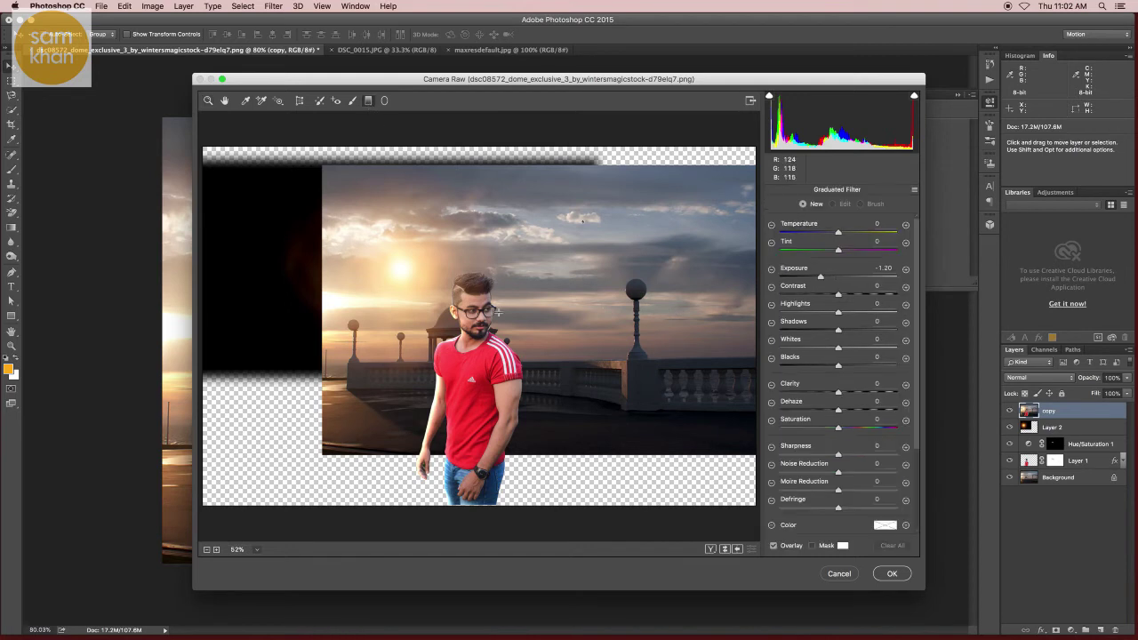
pyautogui.moveTo(499, 311); pyautogui.dragTo(505, 400)
pyautogui.moveTo(499, 313); pyautogui.dragTo(496, 284)
pyautogui.moveTo(506, 345); pyautogui.dragTo(552, 266)
pyautogui.hotkey('ctrl', 'z')
pyautogui.hotkey('ctrl', 'z')
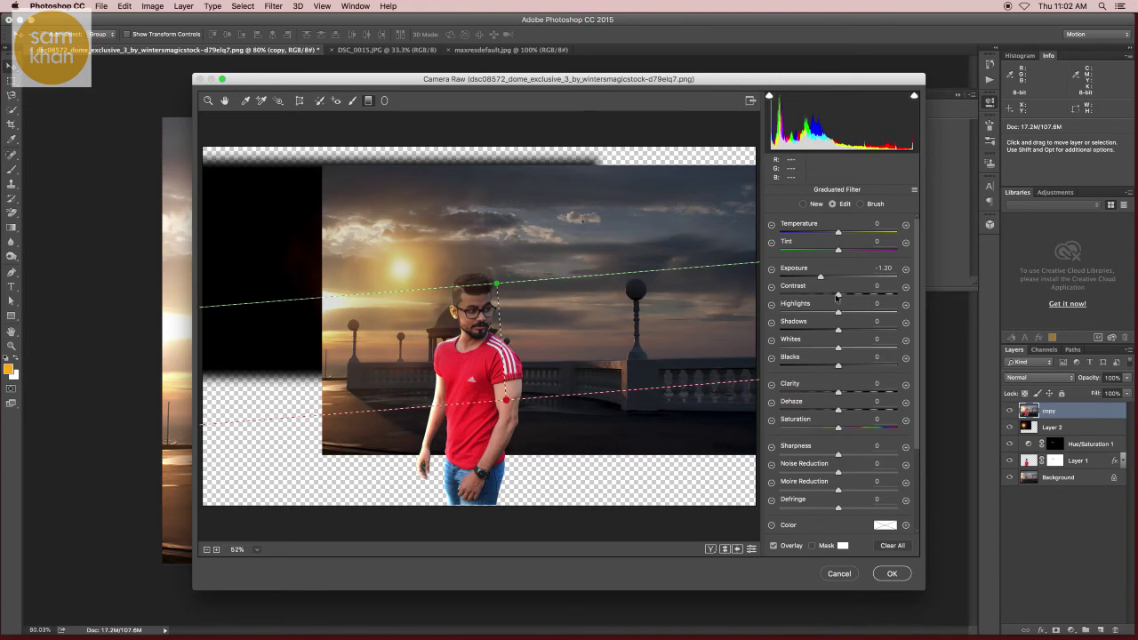
# - Redraw the graduated filter and darken its exposure to about -1.90
pyautogui.moveTo(820, 277); pyautogui.dragTo(818, 277)
pyautogui.moveTo(507, 272); pyautogui.dragTo(524, 384)
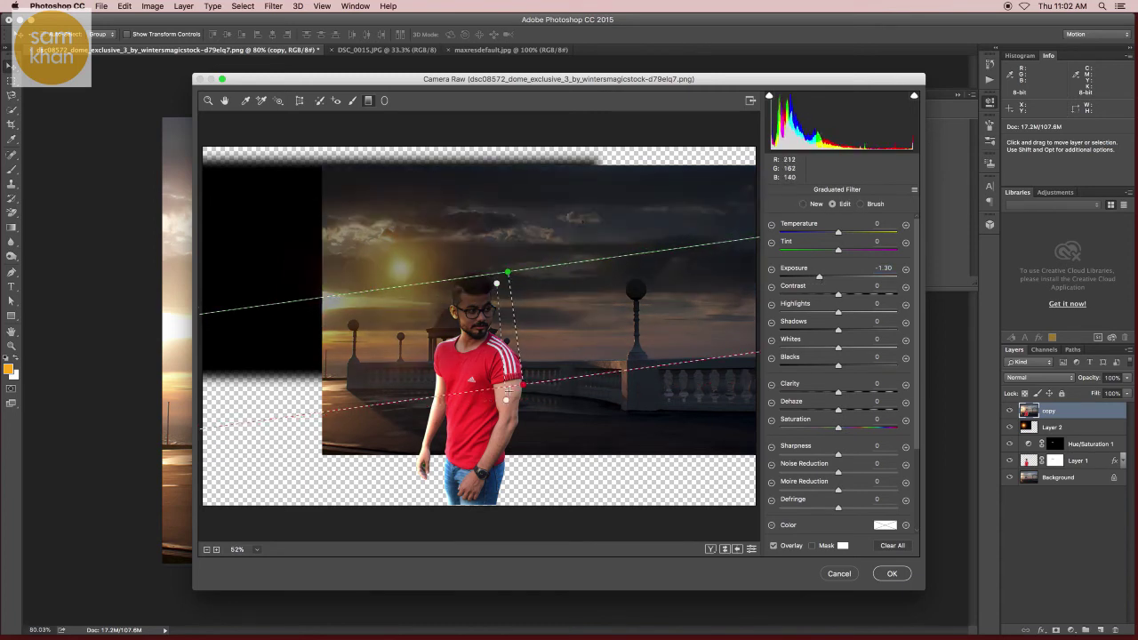
pyautogui.click(508, 401)
pyautogui.press('Delete')
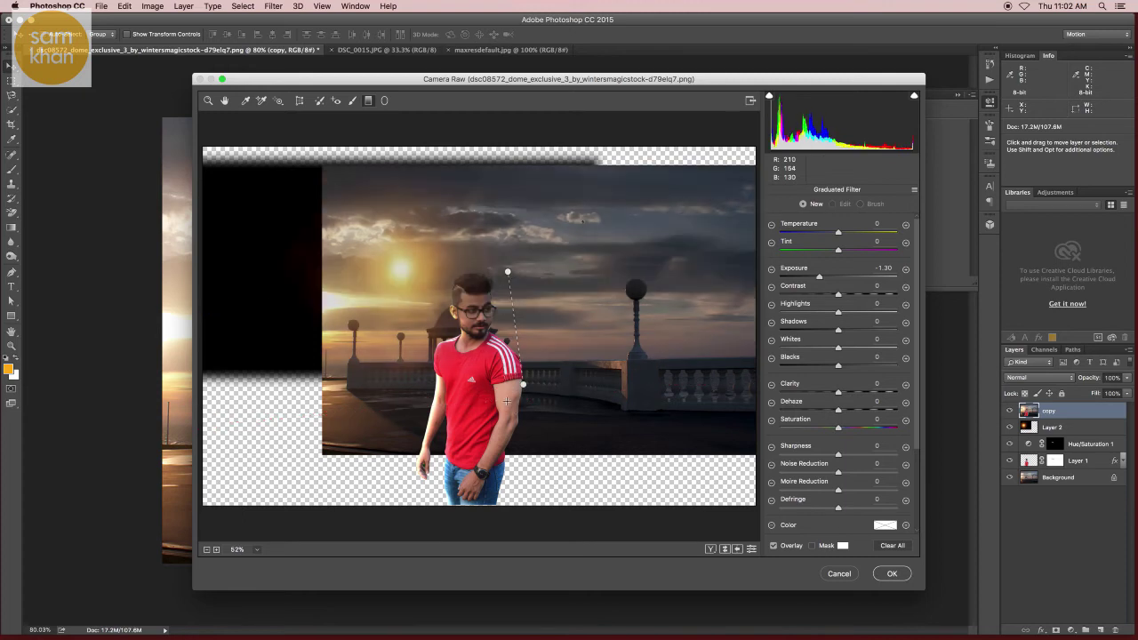
pyautogui.click(524, 385)
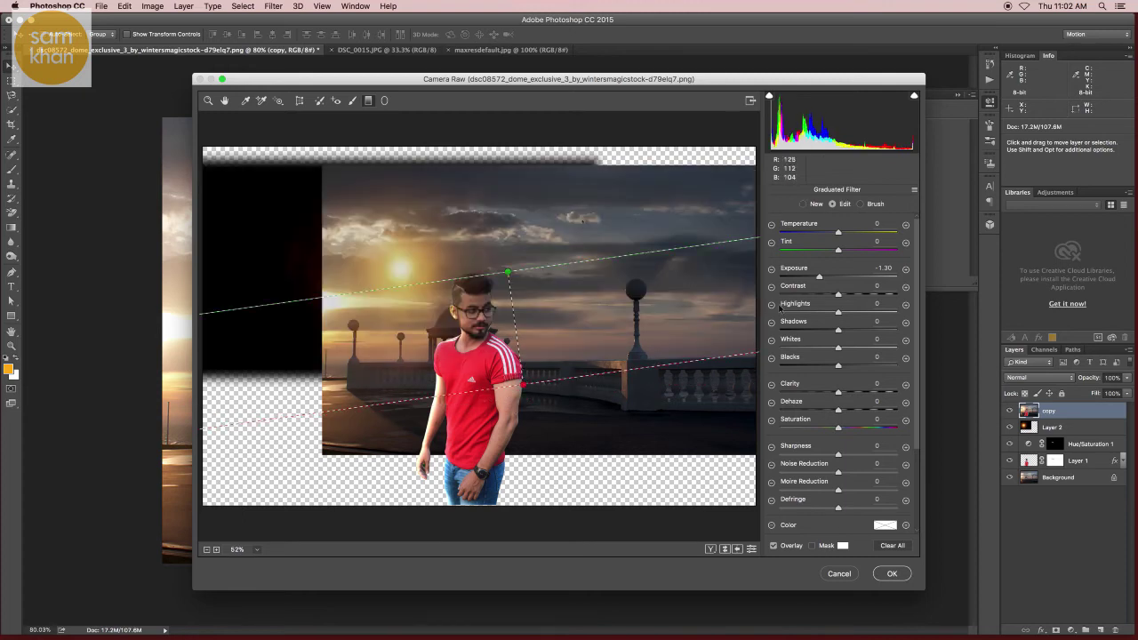
pyautogui.moveTo(819, 277); pyautogui.dragTo(810, 279)
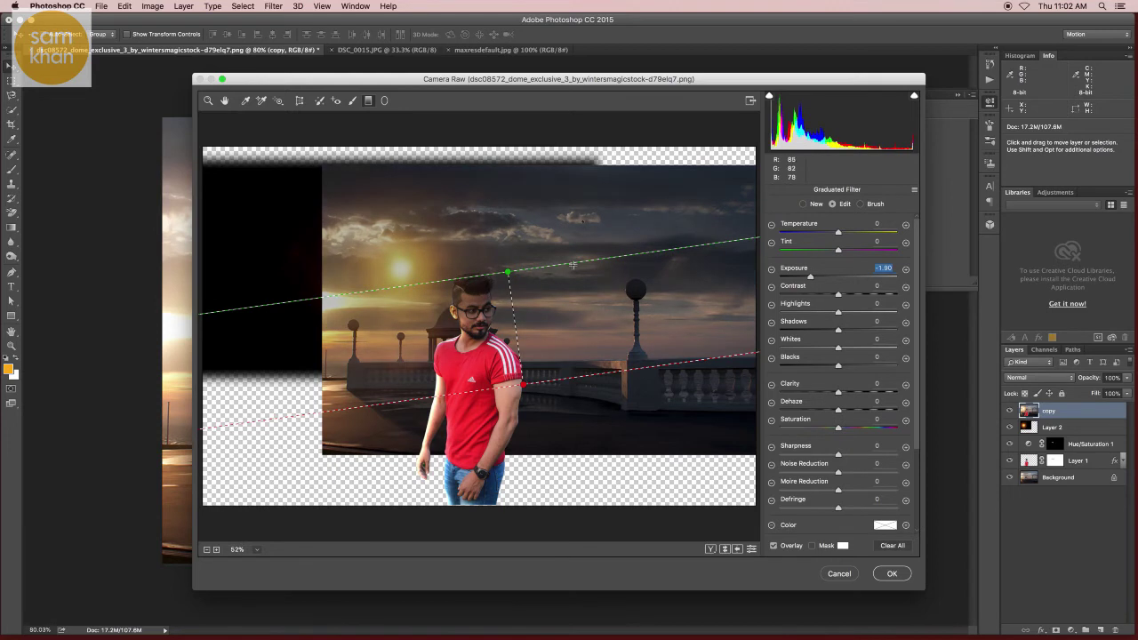
pyautogui.click(509, 277)
# - Redraw the gradient over the sky, set exposure -1.05 and temperature +14, and apply
pyautogui.press('h')
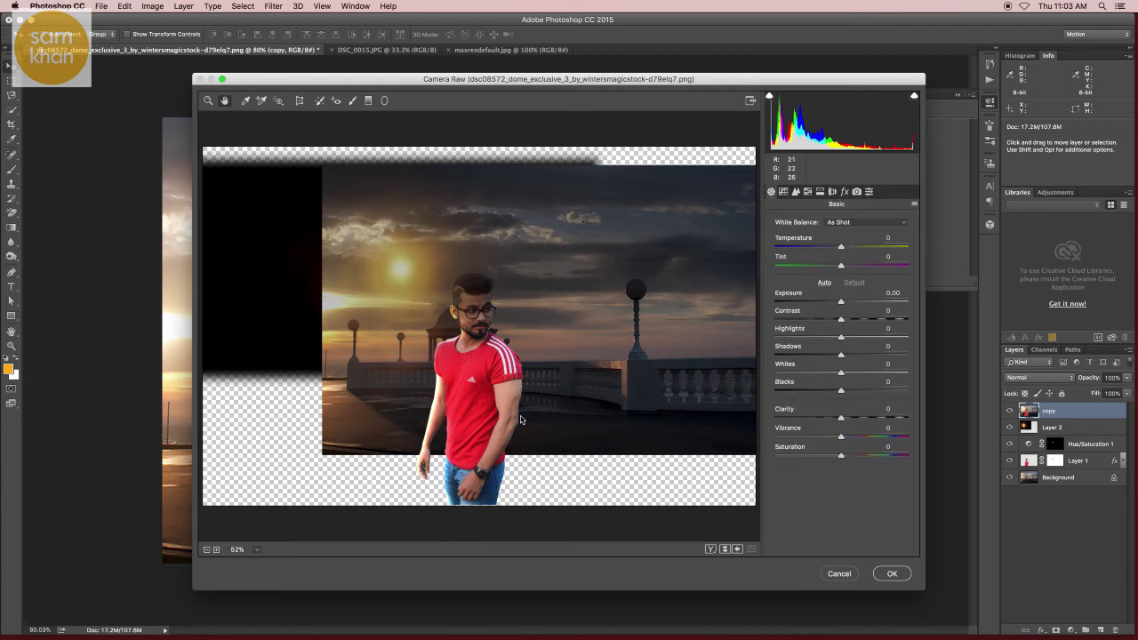
pyautogui.press('g')
pyautogui.moveTo(520, 415)
pyautogui.mouseDown()
pyautogui.moveTo(514, 314)
pyautogui.moveTo(504, 309)
pyautogui.mouseUp()
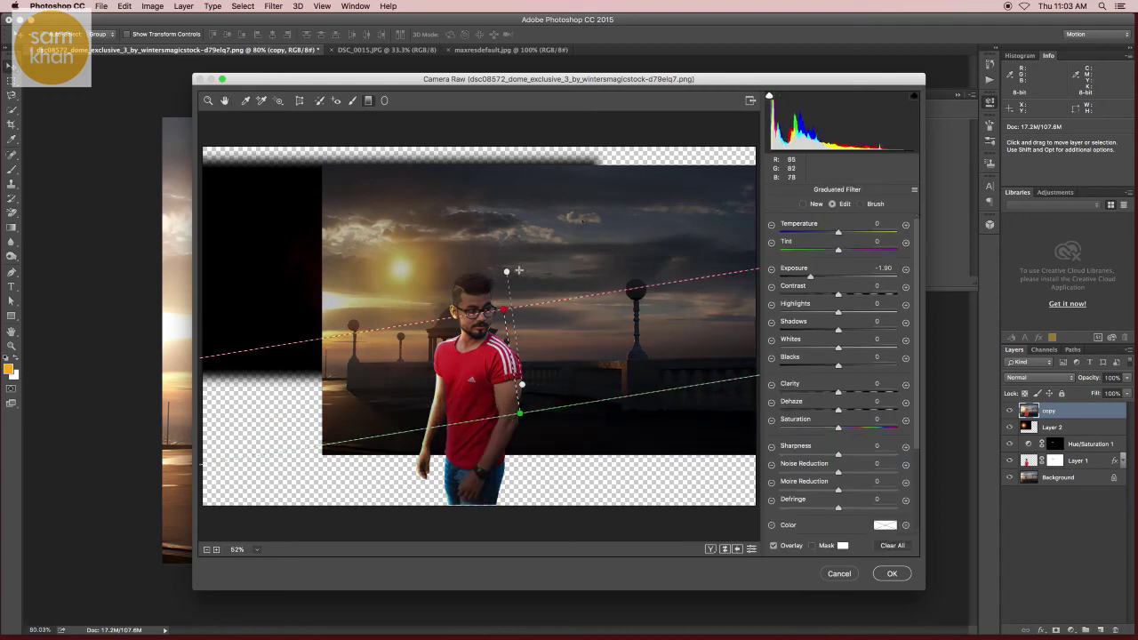
pyautogui.press('Delete')
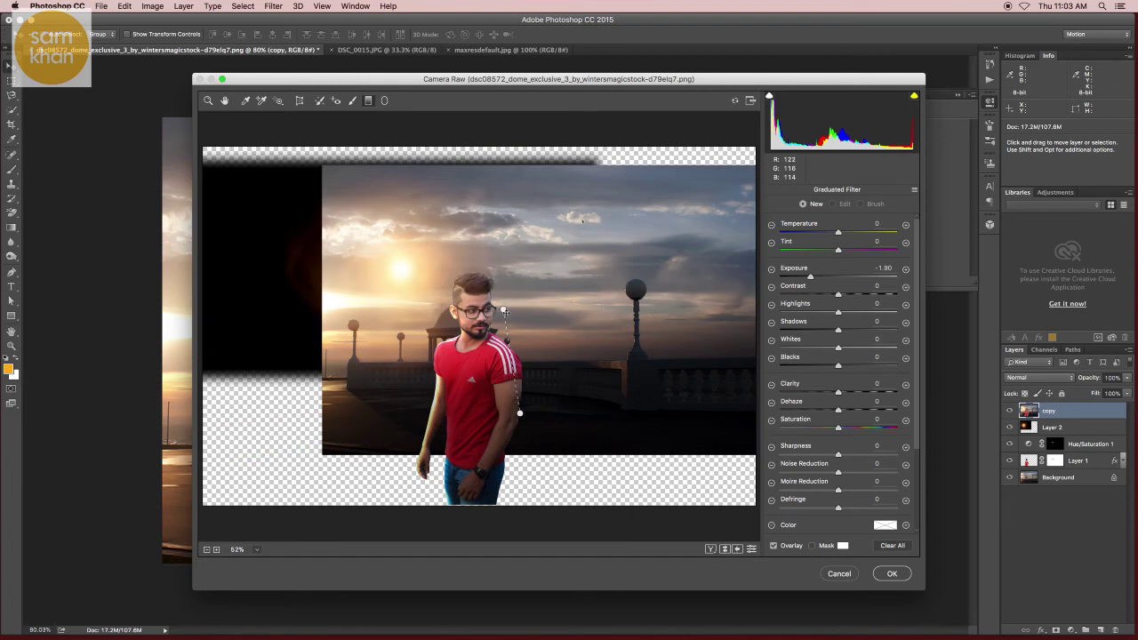
pyautogui.moveTo(504, 313); pyautogui.dragTo(508, 290)
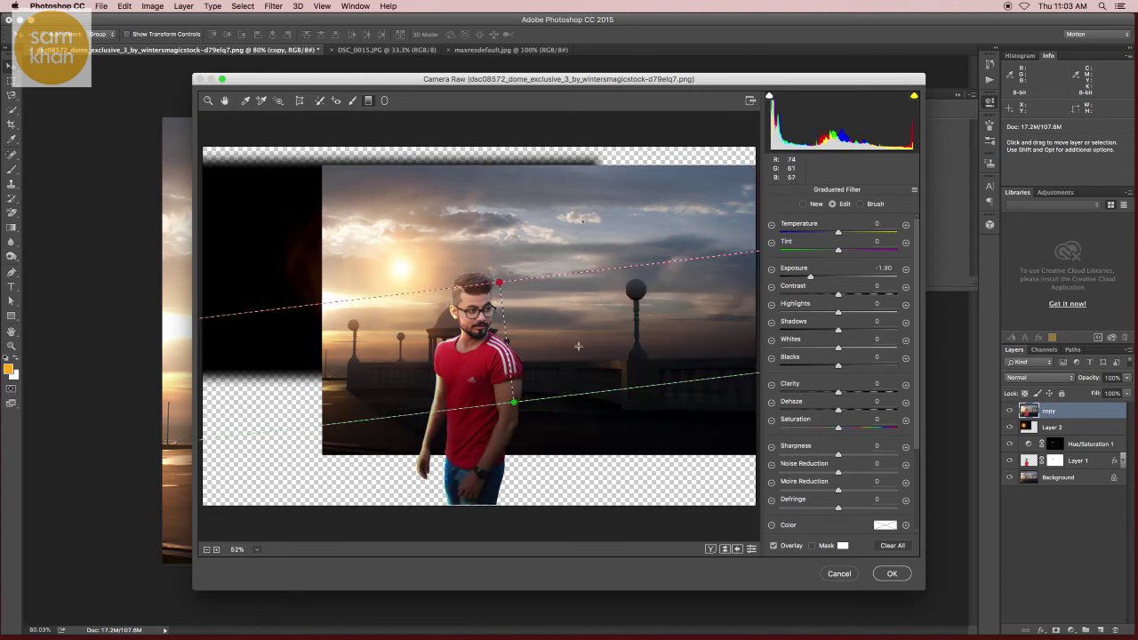
pyautogui.moveTo(809, 277); pyautogui.dragTo(823, 277)
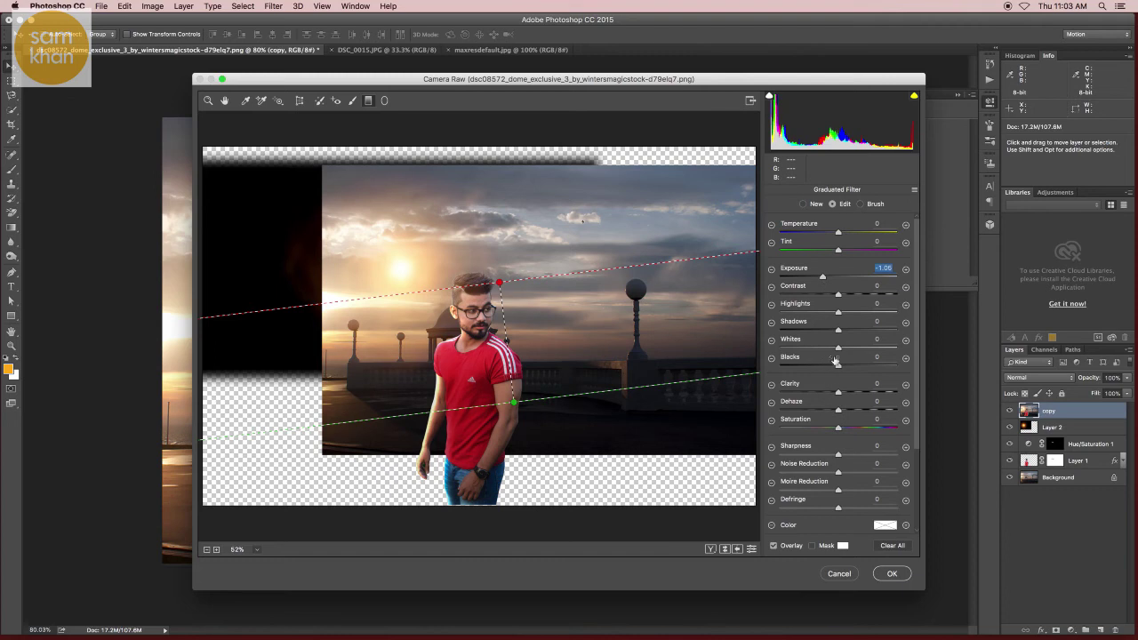
pyautogui.moveTo(839, 233)
pyautogui.mouseDown()
pyautogui.moveTo(855, 233)
pyautogui.moveTo(848, 241)
pyautogui.mouseUp()
pyautogui.click(893, 574)
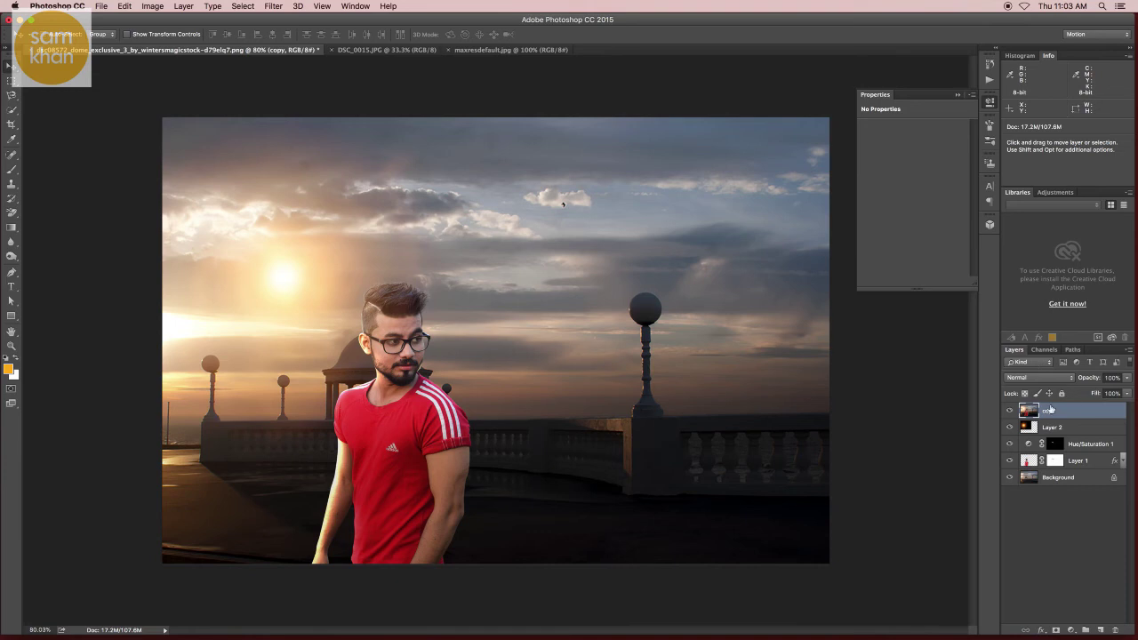
# - Compare the copy layer on/off, then Camera Raw it: Clarity +37, Whites +27, Blacks -10, Contrast -13
pyautogui.click(1010, 410)
pyautogui.click(1010, 411)
pyautogui.click(271, 7)
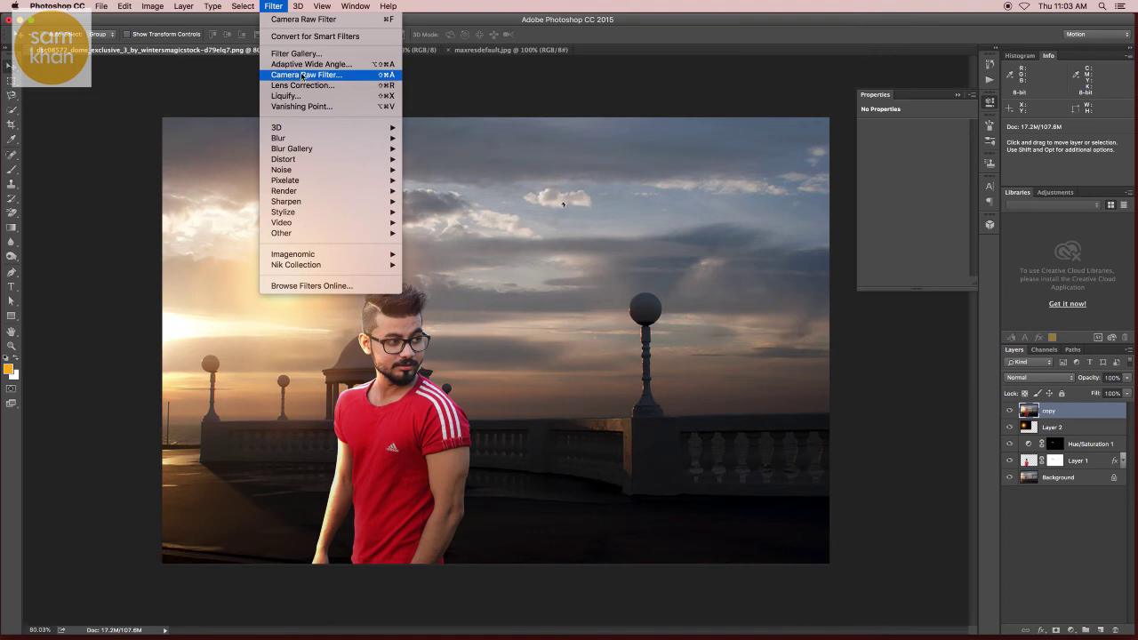
pyautogui.click(302, 75)
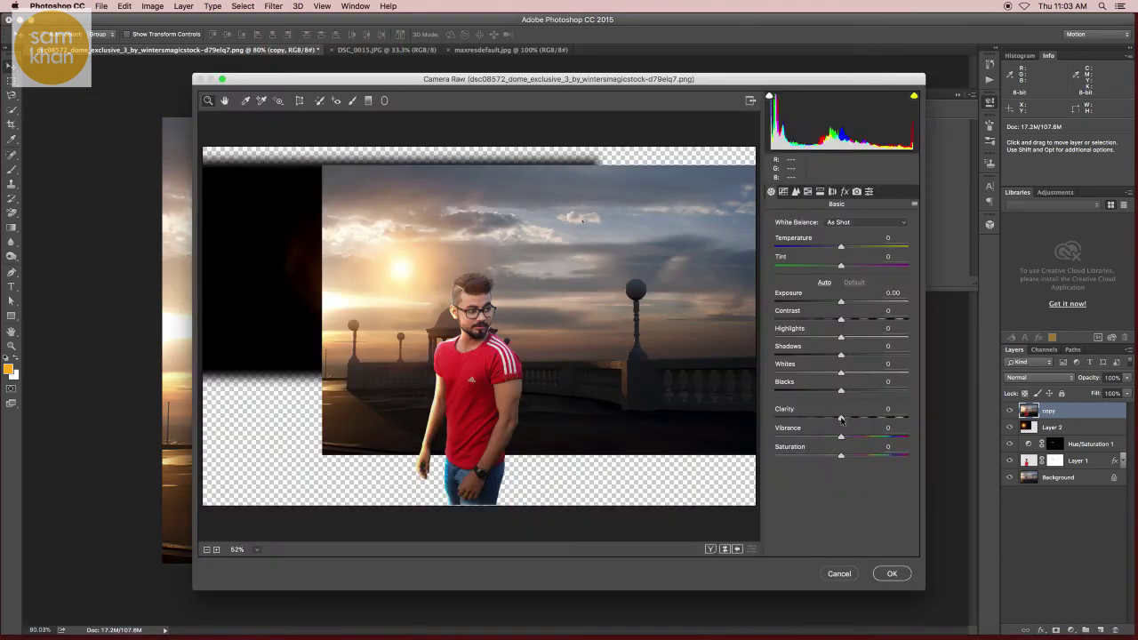
pyautogui.moveTo(841, 417)
pyautogui.mouseDown()
pyautogui.moveTo(875, 420)
pyautogui.moveTo(840, 392)
pyautogui.mouseUp()
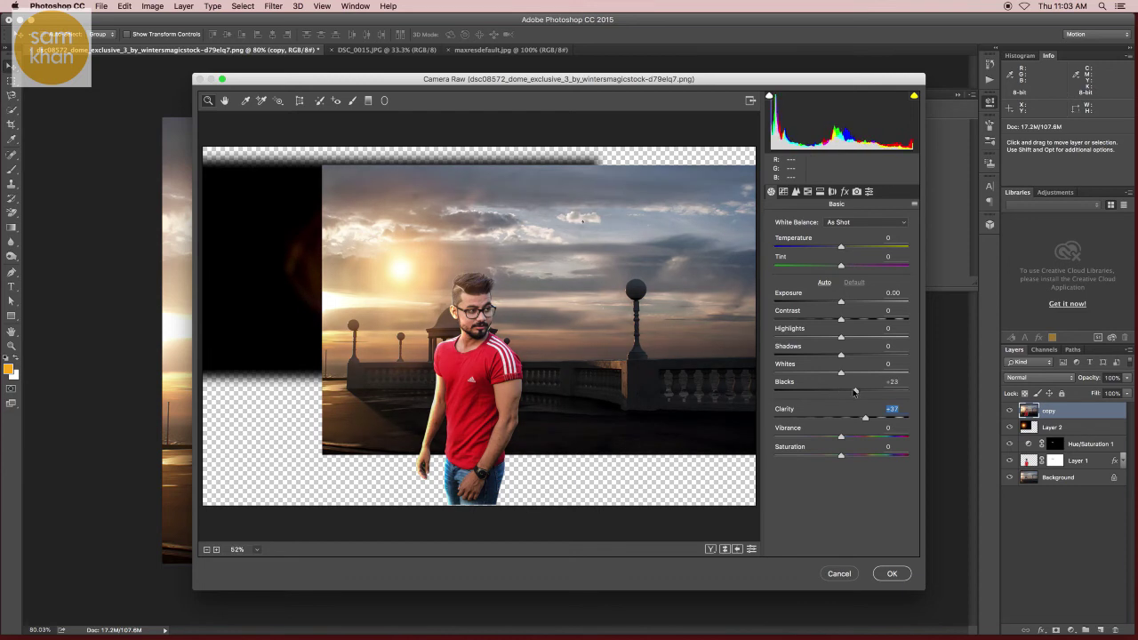
pyautogui.moveTo(841, 392)
pyautogui.mouseDown()
pyautogui.moveTo(859, 372)
pyautogui.moveTo(828, 337)
pyautogui.moveTo(851, 319)
pyautogui.mouseUp()
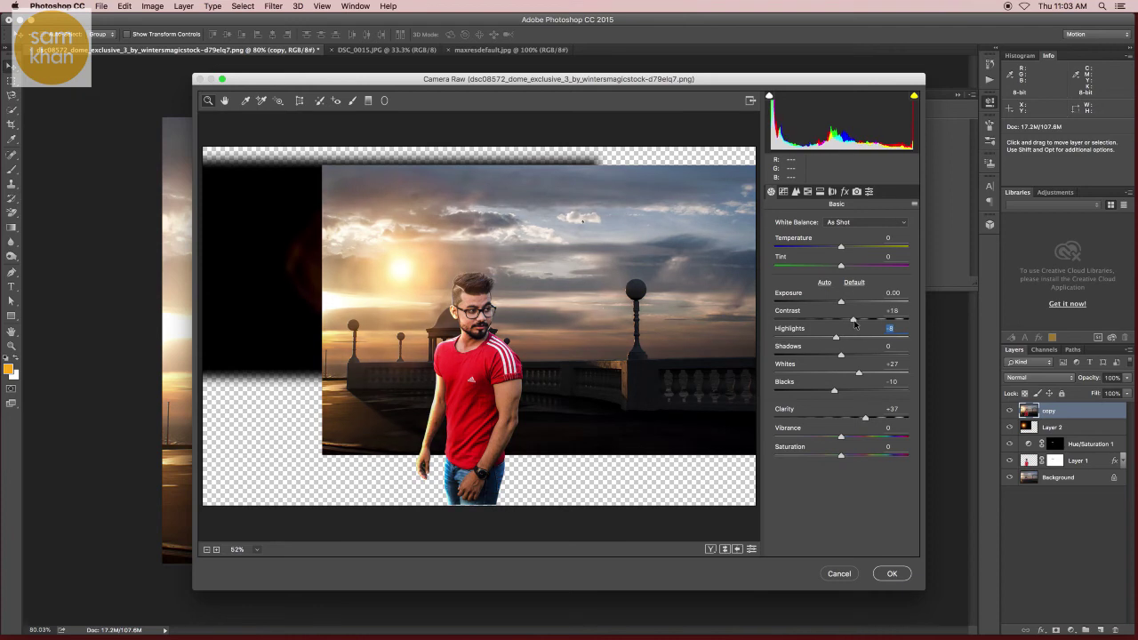
pyautogui.moveTo(853, 320)
pyautogui.mouseDown()
pyautogui.moveTo(833, 319)
pyautogui.moveTo(840, 309)
pyautogui.mouseUp()
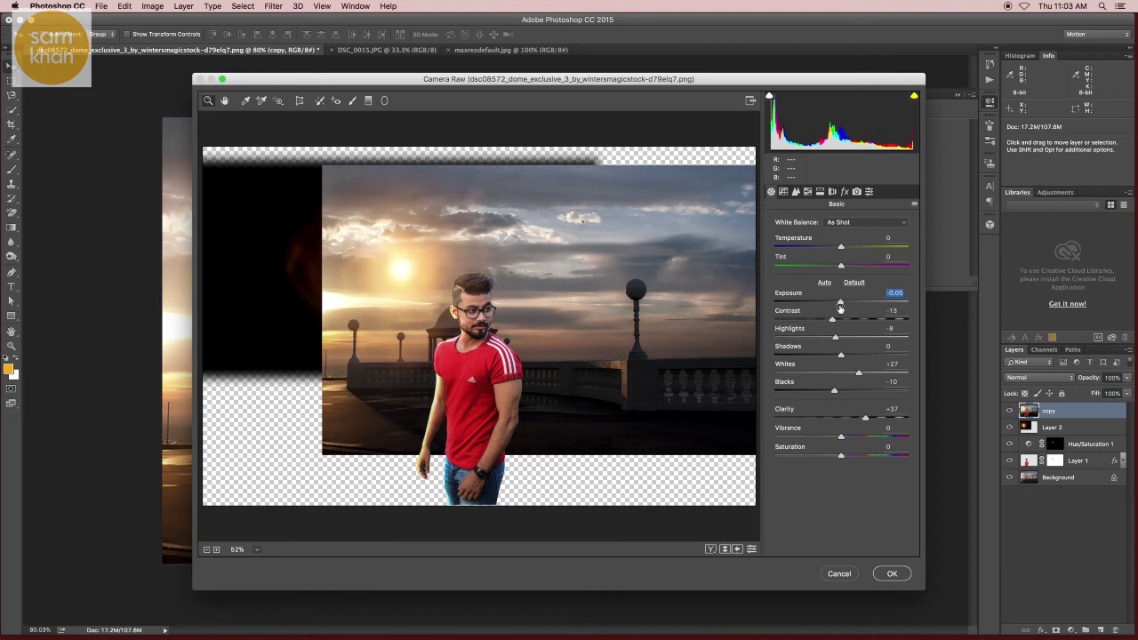
pyautogui.click(893, 573)
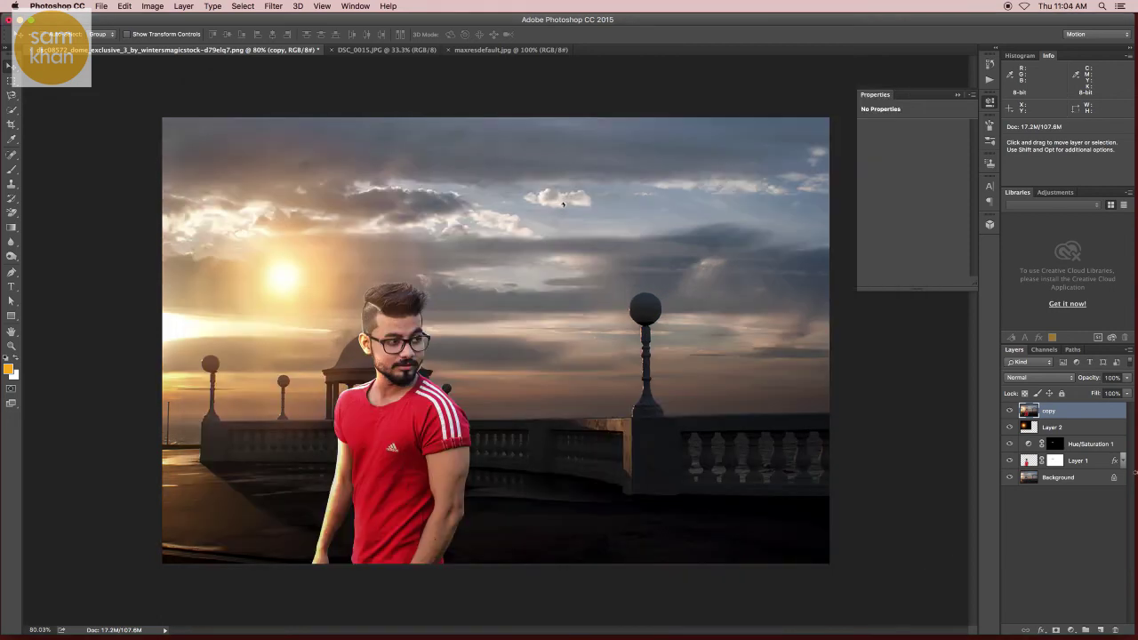
# - Add a Levels adjustment clipped to the copy layer with RGB output black at 23
pyautogui.click(1072, 631)
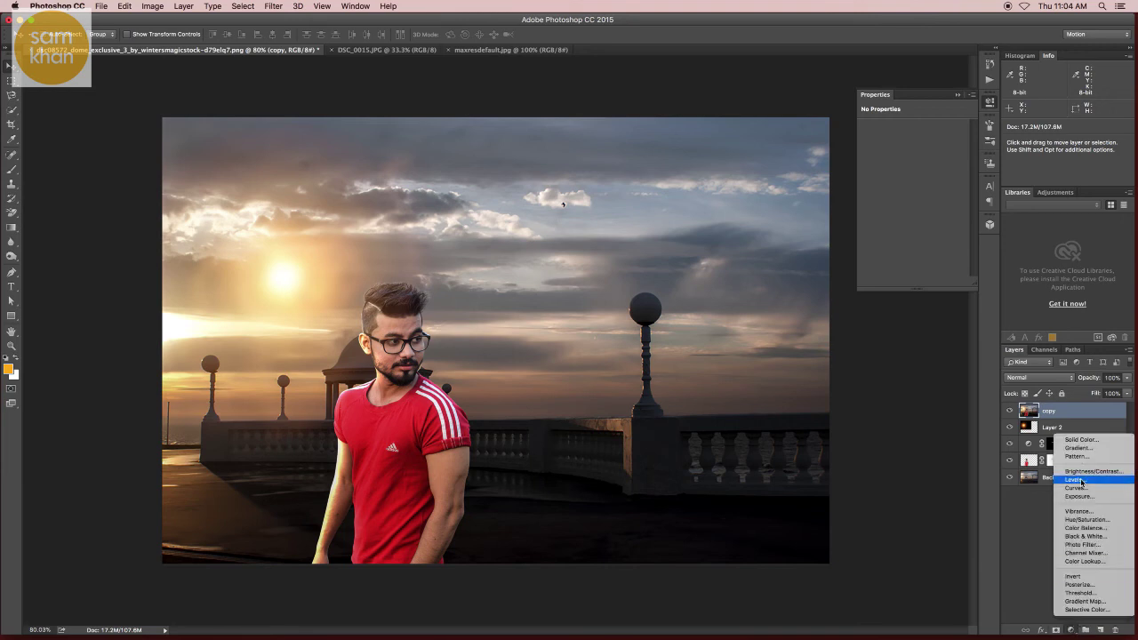
pyautogui.click(1082, 481)
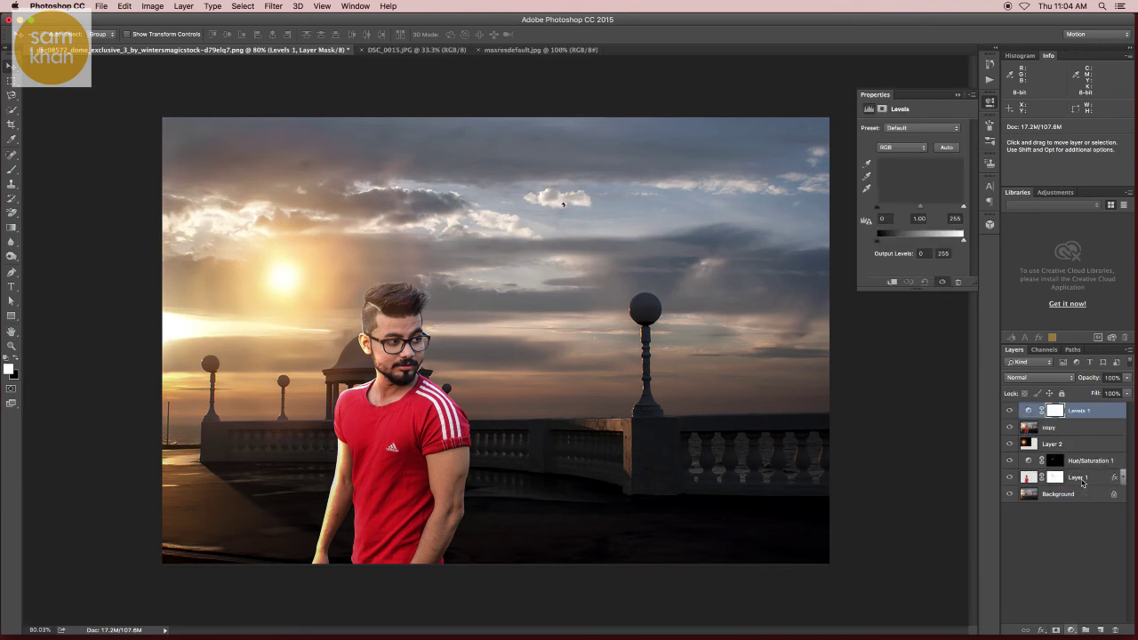
pyautogui.click(1065, 423)
pyautogui.keyDown('alt'); pyautogui.click(1059, 419); pyautogui.keyUp('alt')
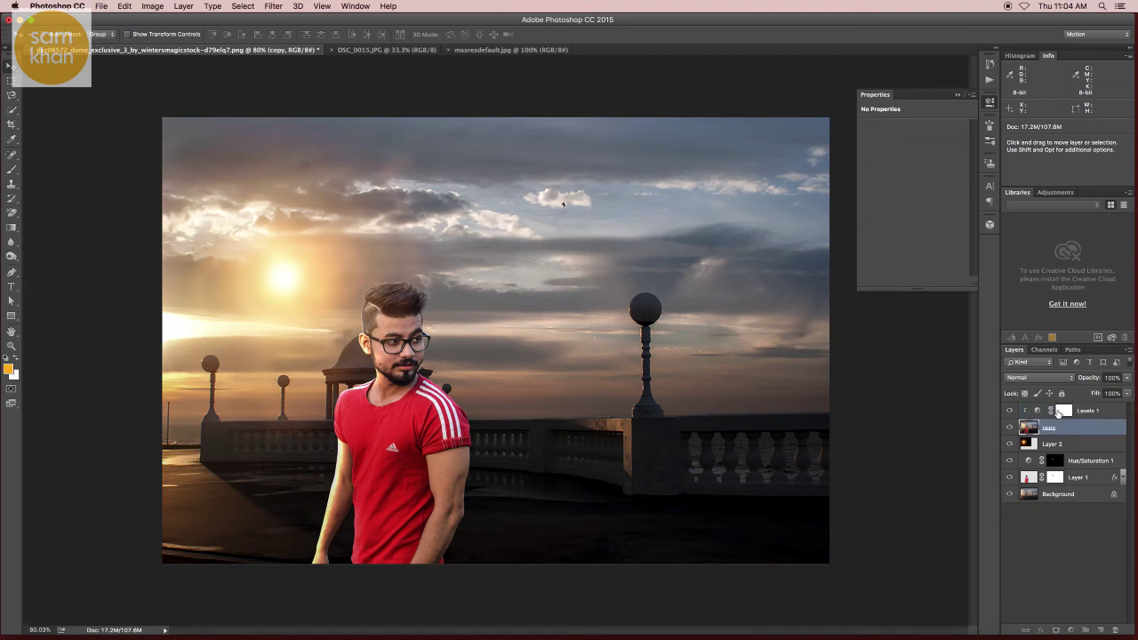
pyautogui.click(1058, 411)
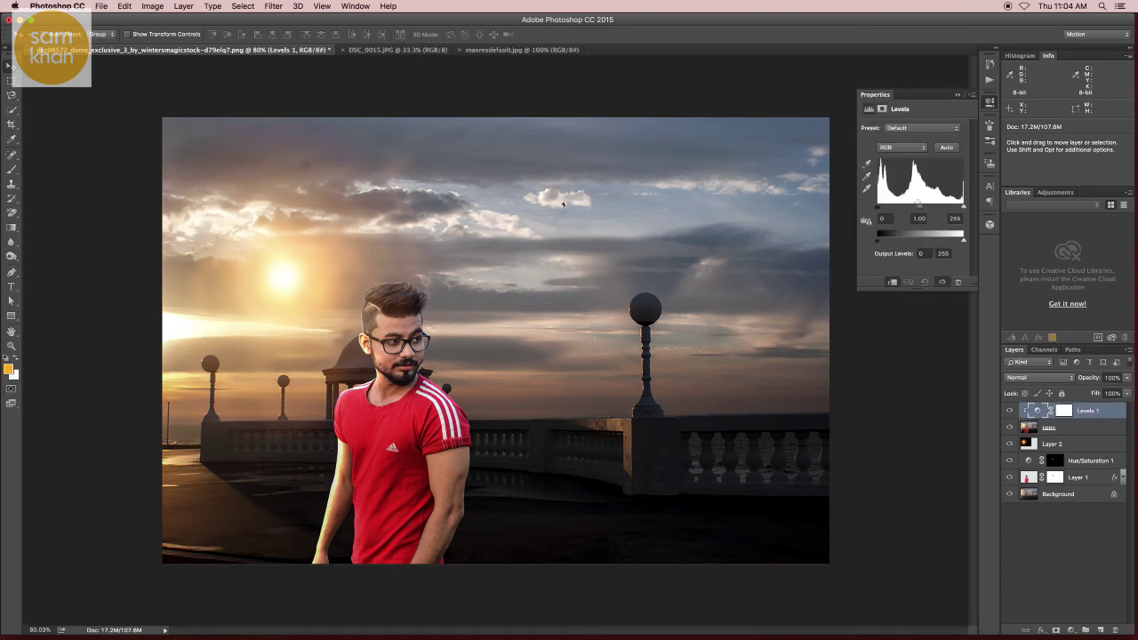
pyautogui.moveTo(879, 244); pyautogui.dragTo(886, 246)
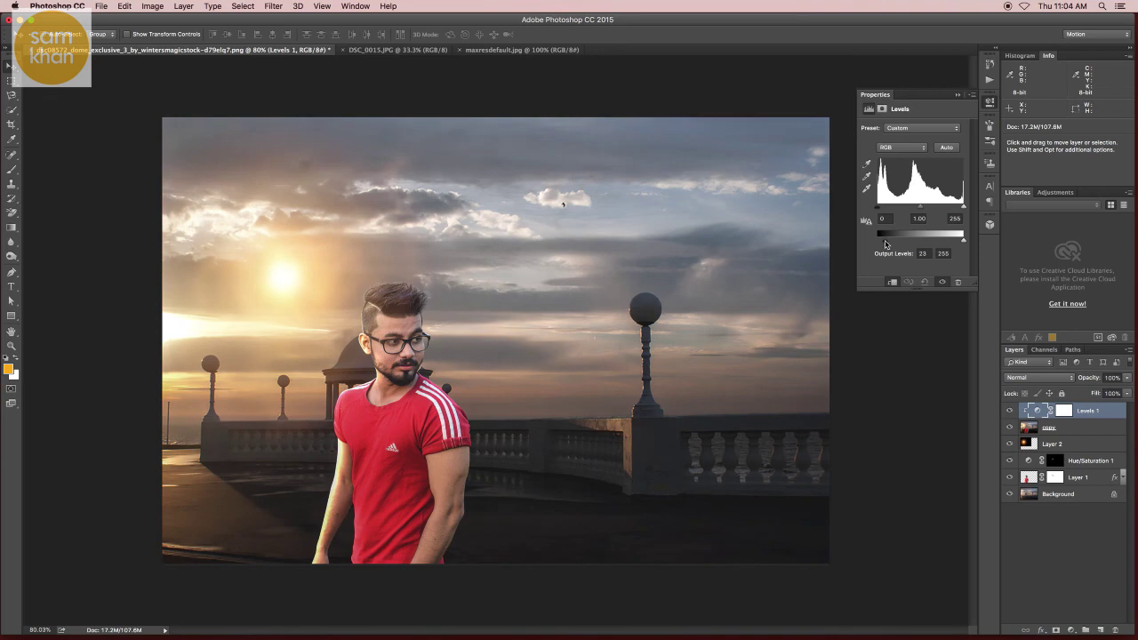
# - Limit the Blue channel output to 28–228, then select all layers from Levels 1 down
pyautogui.click(900, 147)
pyautogui.click(896, 178)
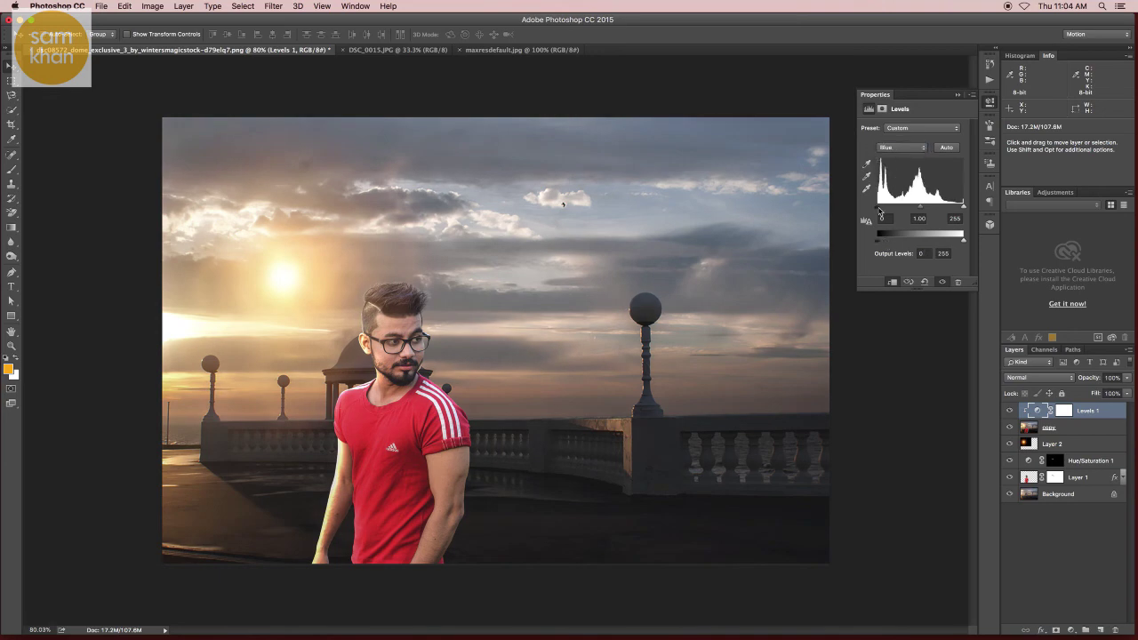
pyautogui.moveTo(879, 241)
pyautogui.mouseDown()
pyautogui.moveTo(894, 243)
pyautogui.moveTo(883, 248)
pyautogui.mouseUp()
pyautogui.moveTo(962, 241); pyautogui.dragTo(952, 243)
pyautogui.click(1009, 411)
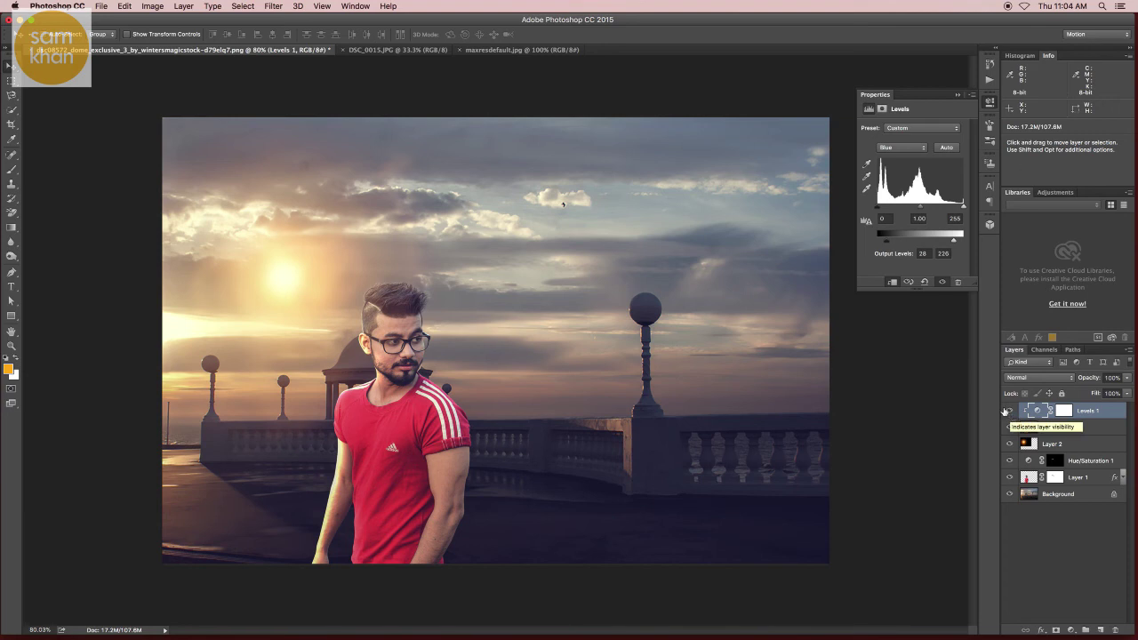
pyautogui.click(1103, 413)
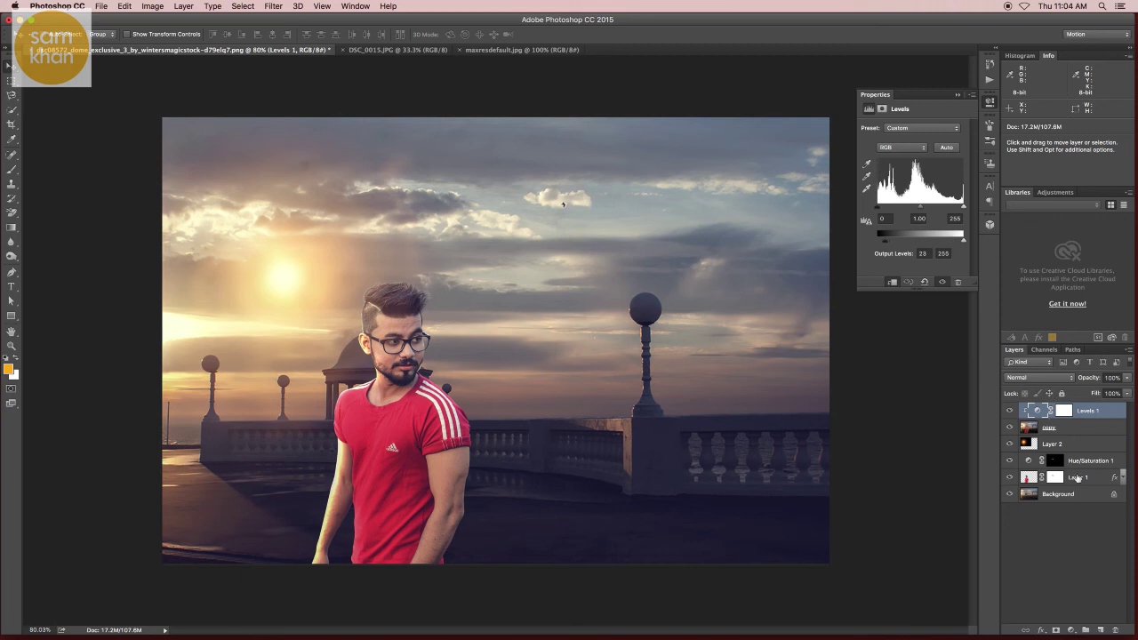
pyautogui.keyDown('shift'); pyautogui.click(1085, 498); pyautogui.keyUp('shift')
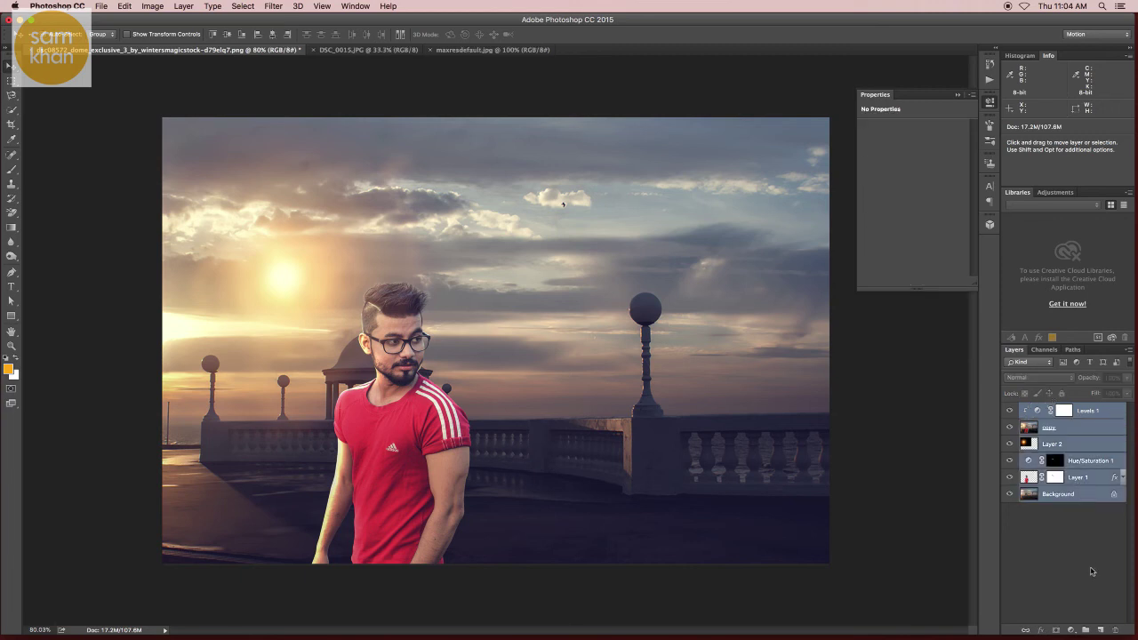
# - Duplicate all layers and merge the copies into a single layer
pyautogui.moveTo(1090, 504); pyautogui.dragTo(1093, 612)
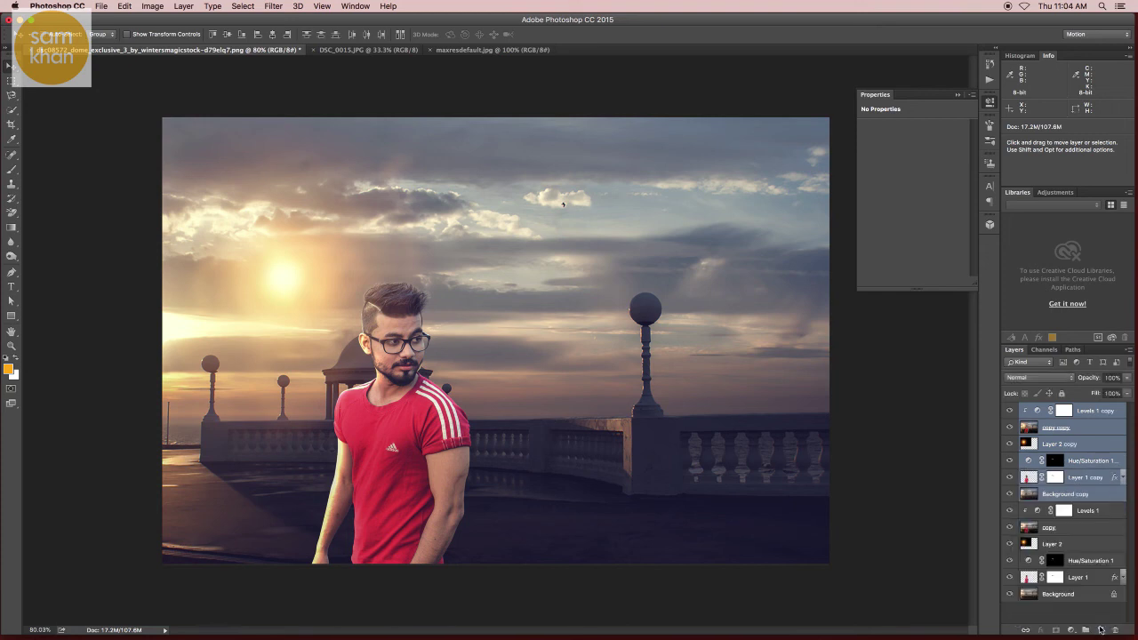
pyautogui.click(1128, 351)
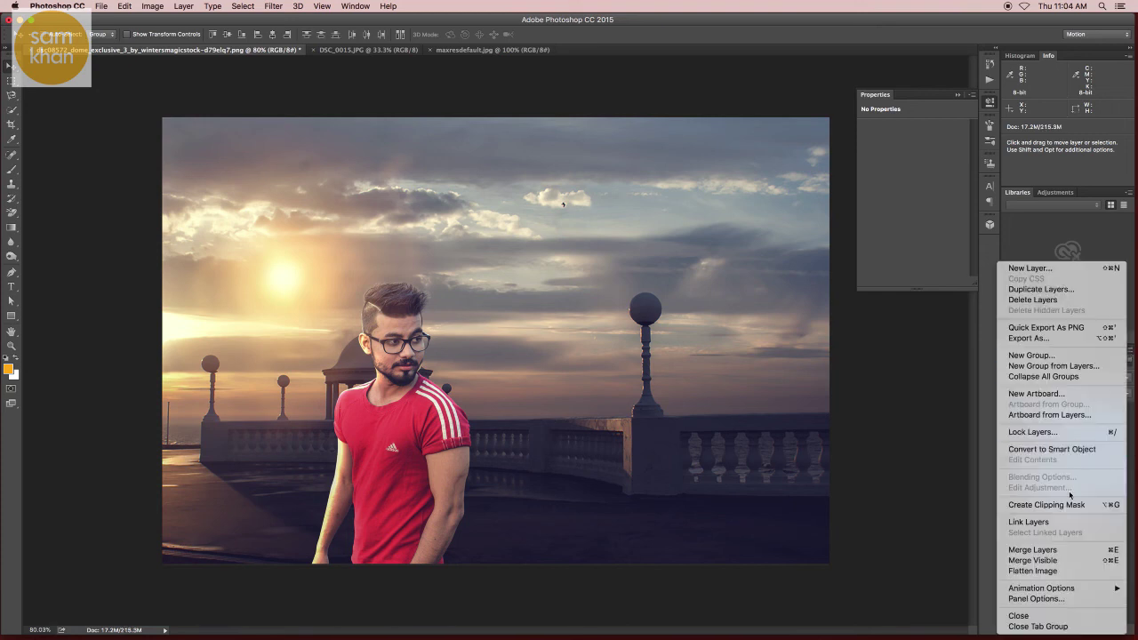
pyautogui.click(1084, 551)
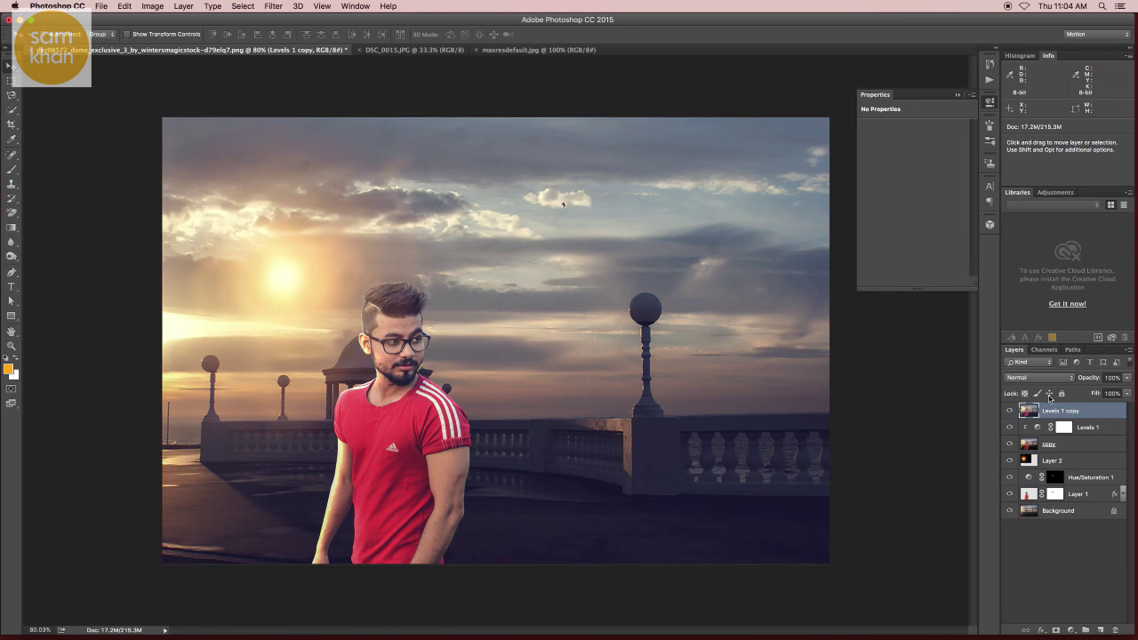
# - Apply a High Pass filter with a 4.6-pixel radius to the merged layer
pyautogui.click(285, 9)
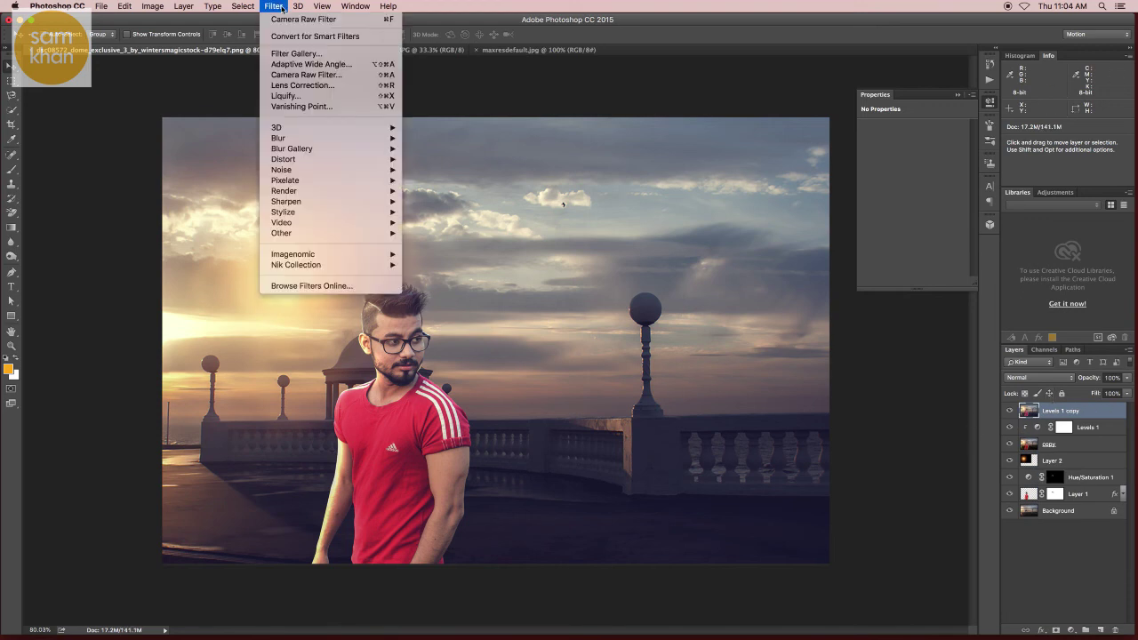
pyautogui.moveTo(329, 233)
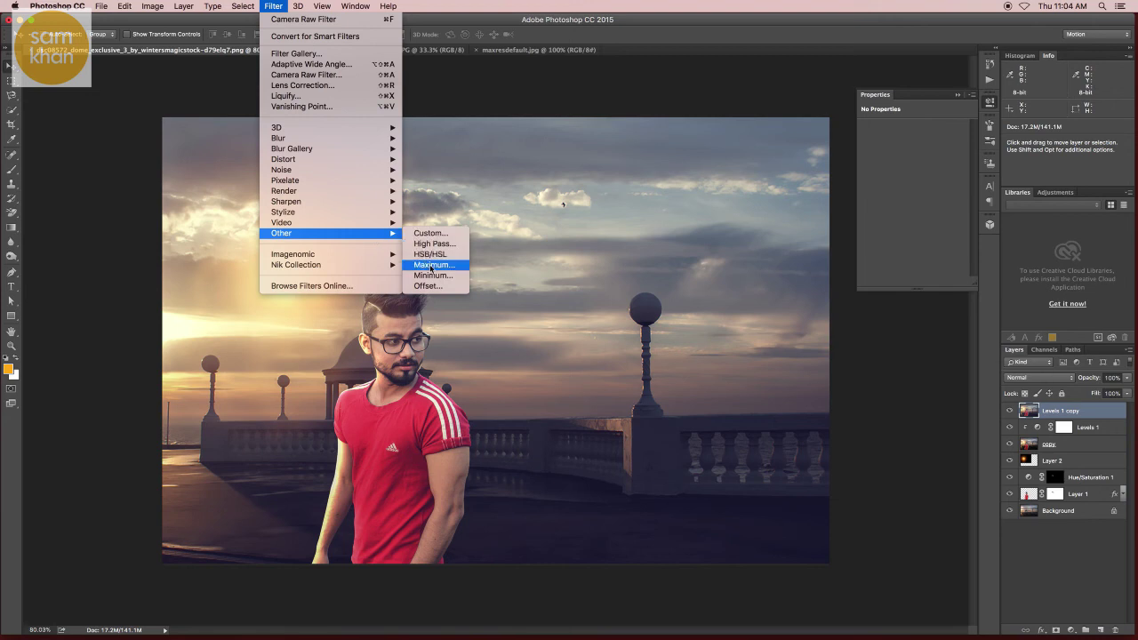
pyautogui.click(449, 244)
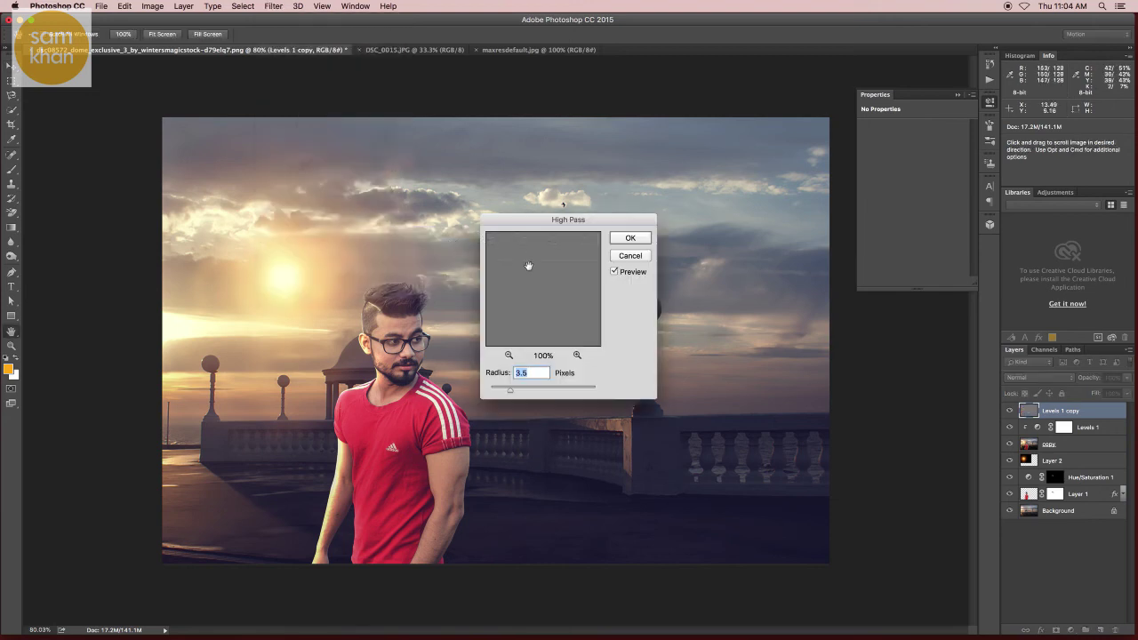
pyautogui.moveTo(509, 388)
pyautogui.mouseDown()
pyautogui.moveTo(498, 388)
pyautogui.moveTo(516, 393)
pyautogui.mouseUp()
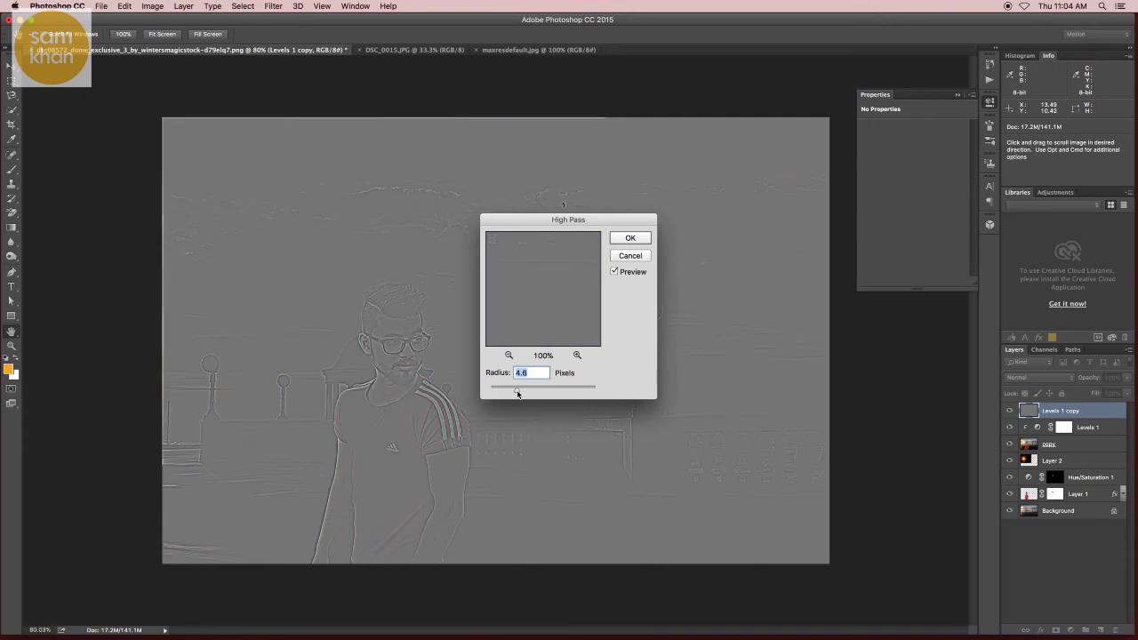
pyautogui.click(629, 238)
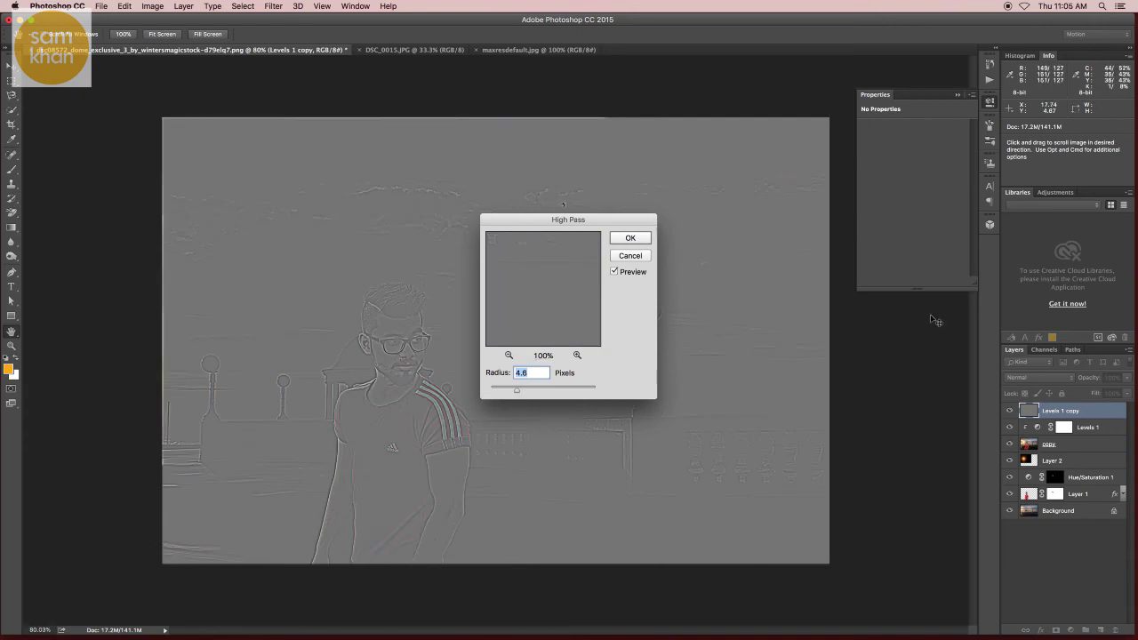
# - Set the high-pass layer to Overlay blending and toggle it to compare the sharpening
pyautogui.click(1023, 378)
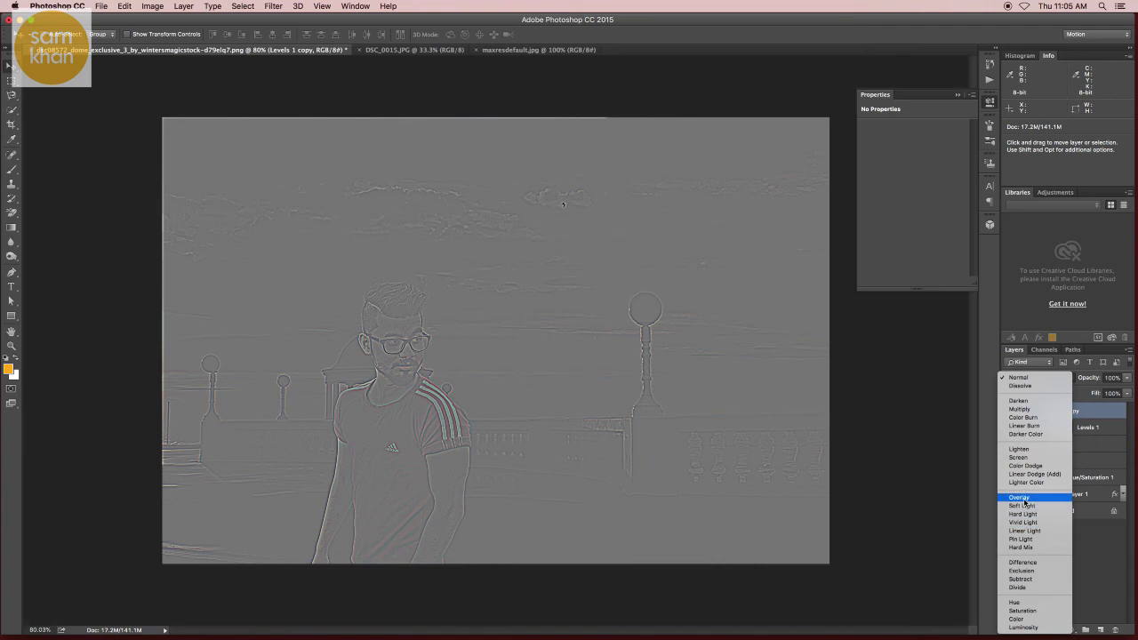
pyautogui.click(1023, 498)
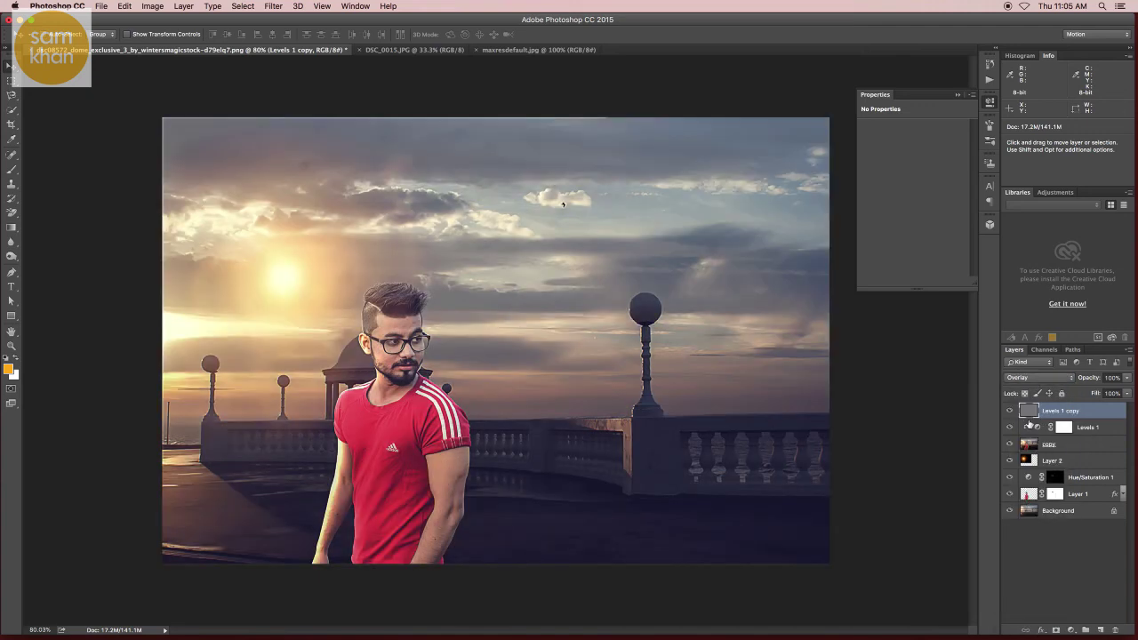
pyautogui.click(1008, 411)
pyautogui.click(1008, 411)
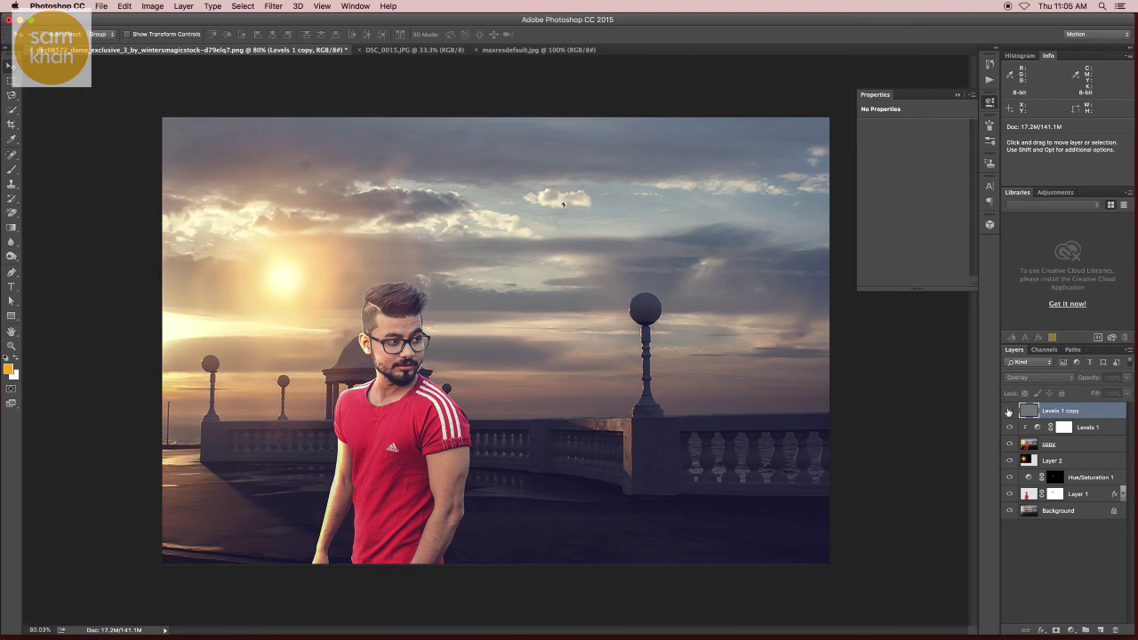